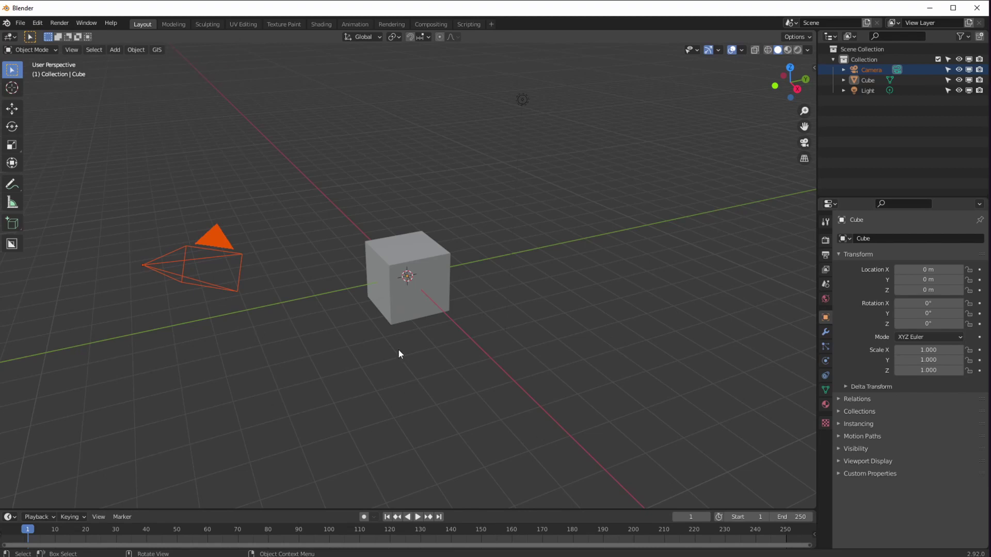
- Raise the cube's mesh 1 m above its origin in Edit Mode
middle_click_drag(398, 354, 378, 369)
scroll(380, 340, "up", 2)
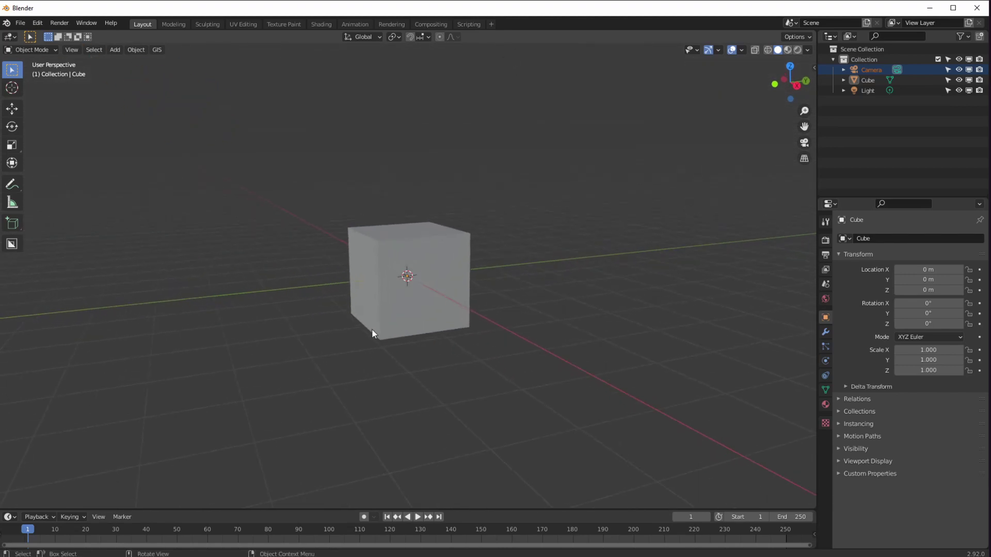
left_click(374, 333)
middle_click_drag(305, 349, 209, 255)
key("Tab")
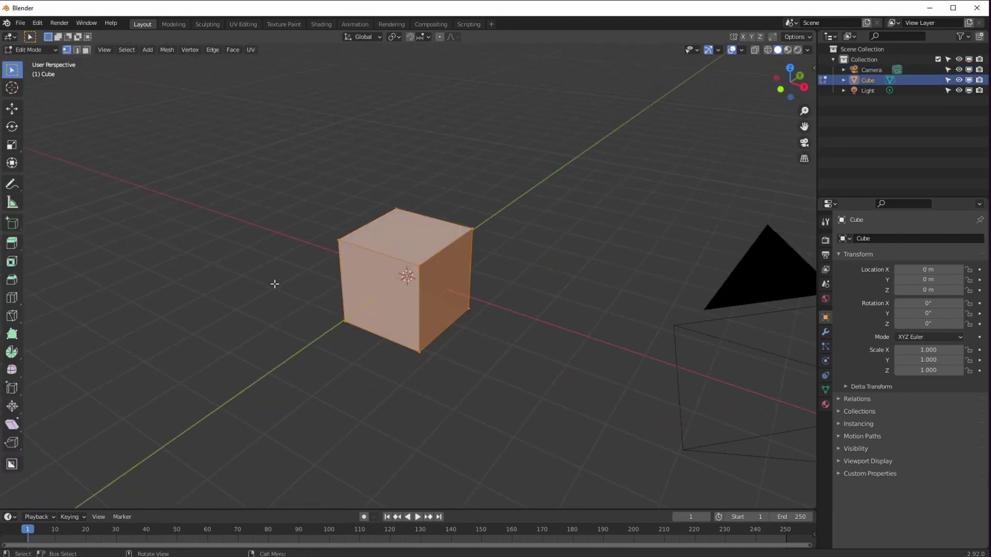
mouse_move(307, 323)
middle_mouse_down()
mouse_move(263, 273)
mouse_move(311, 313)
middle_mouse_up()
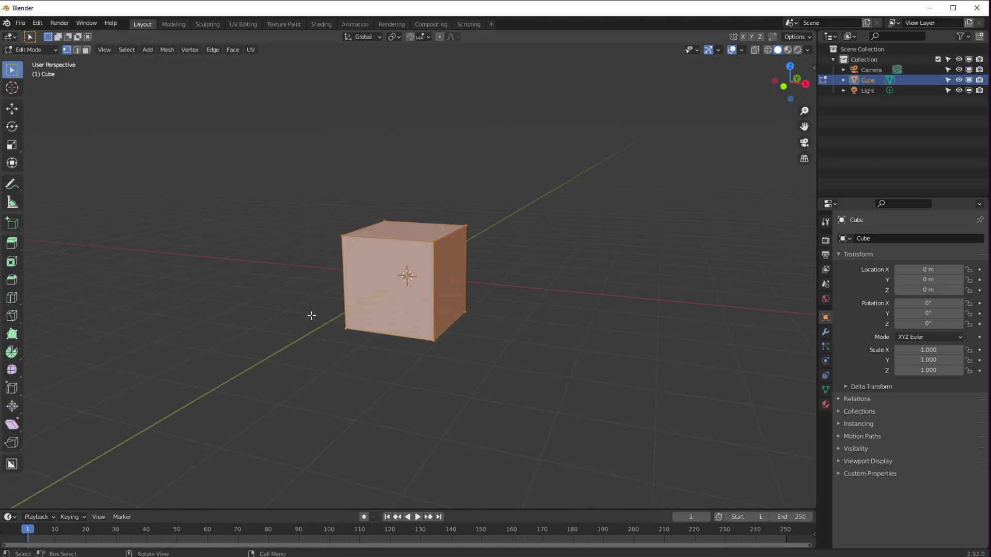
type("gz1")
key("Return")
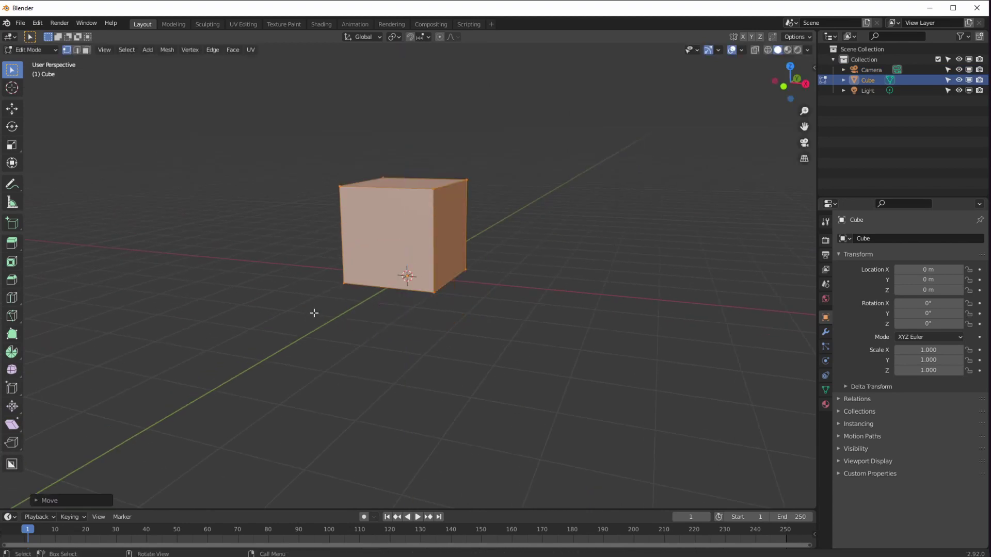
middle_click_drag(194, 274, 337, 311)
key("Tab")
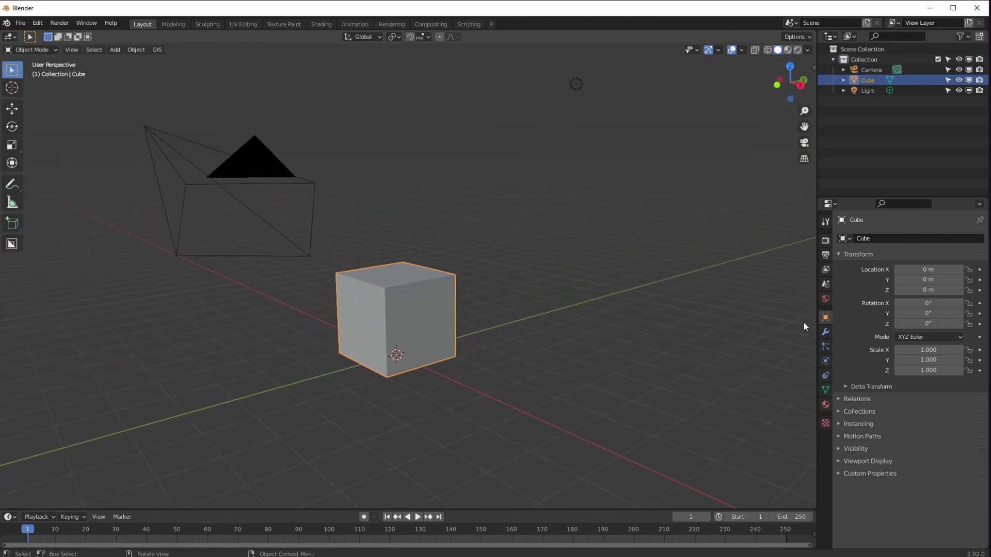
- Add a Skin modifier to the cube, turning its edges into a chunky cage
left_click(825, 332)
left_click(841, 239)
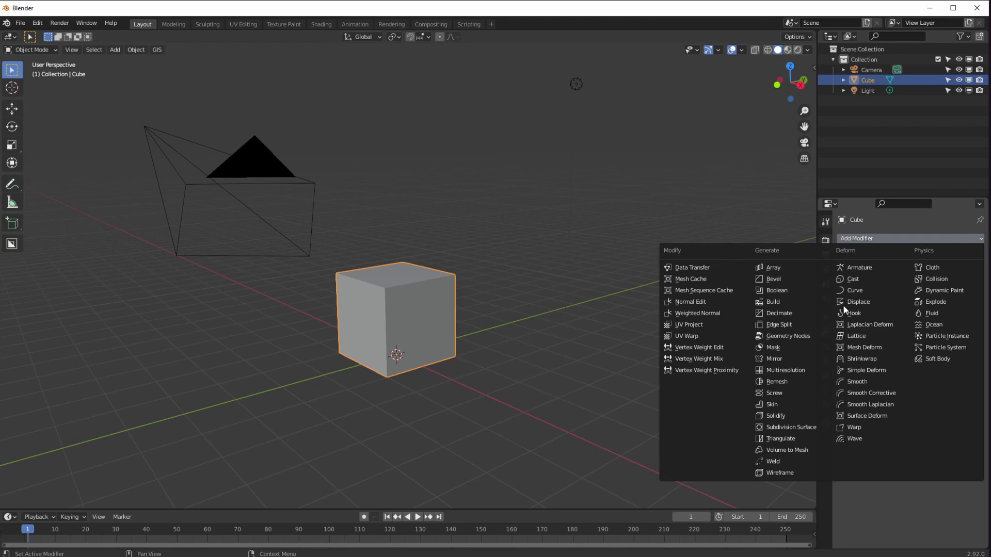
left_click(776, 405)
middle_click_drag(610, 395, 370, 433)
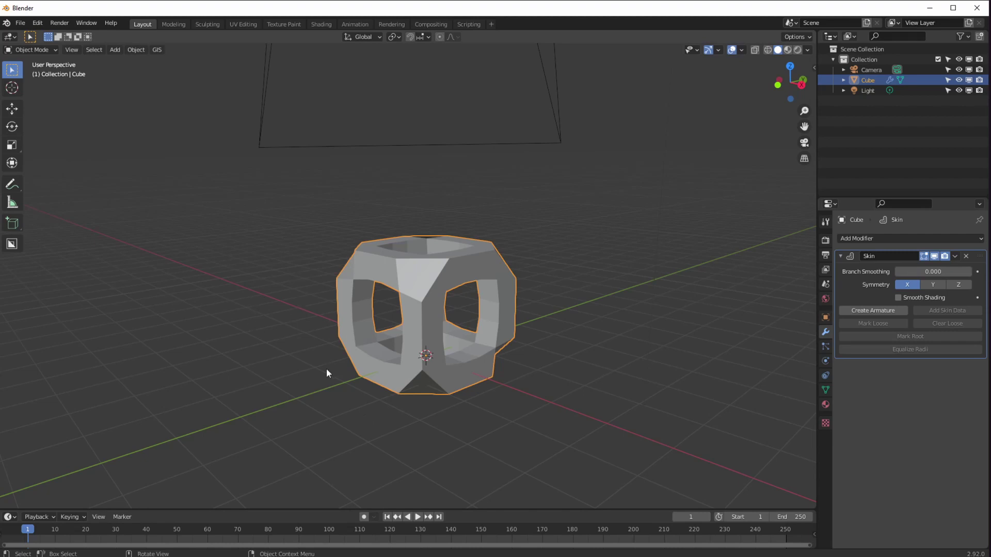
- Shrink the skin radius of the cube's vertices to about 0.2966 scale
key("Tab")
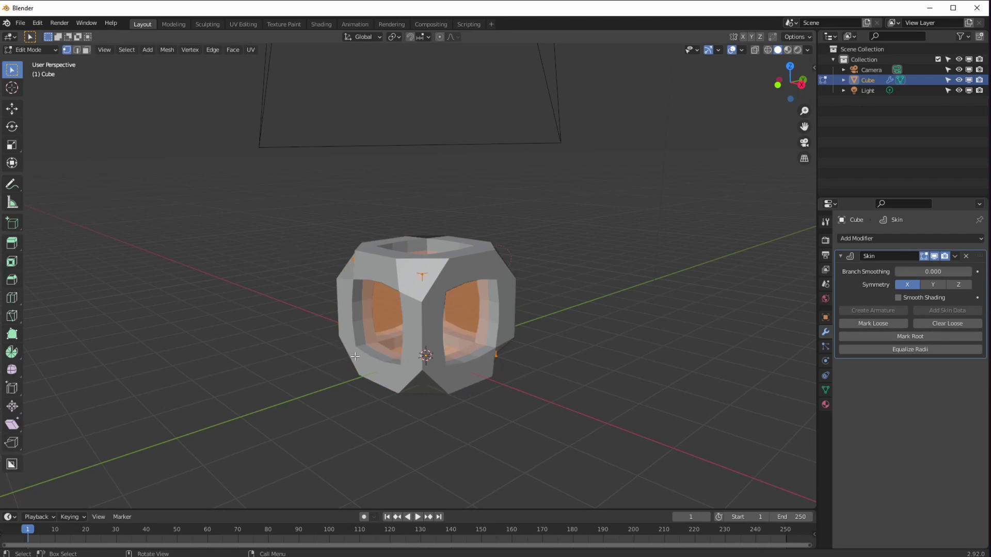
key("ctrl+a")
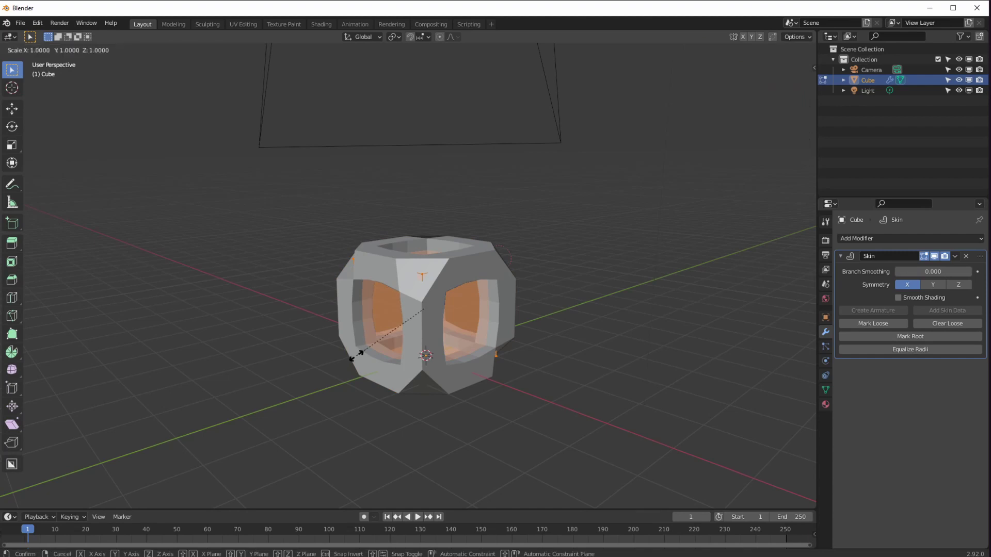
left_click(412, 309)
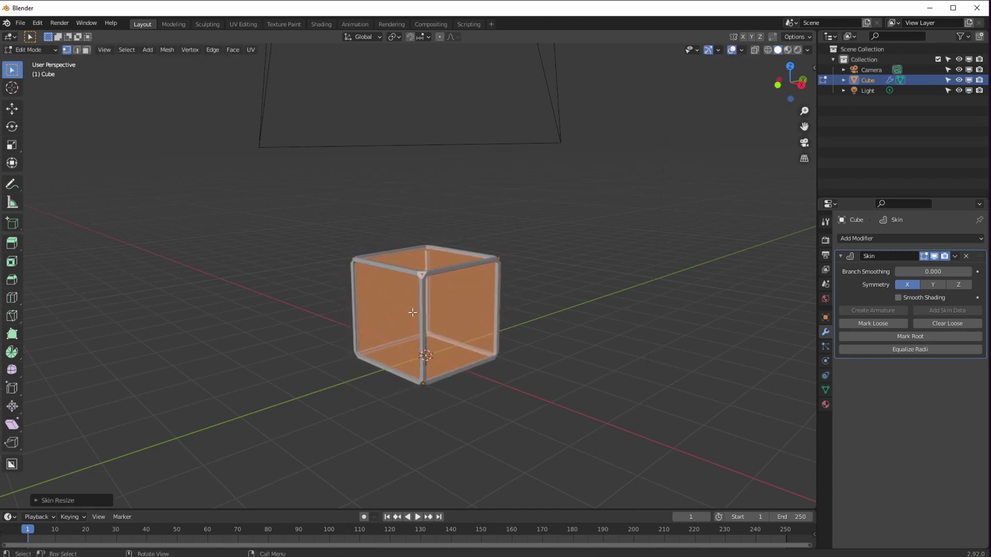
- Set the Skin modifier's Branch Smoothing to 1.000
left_click(905, 274)
type("1")
key("Return")
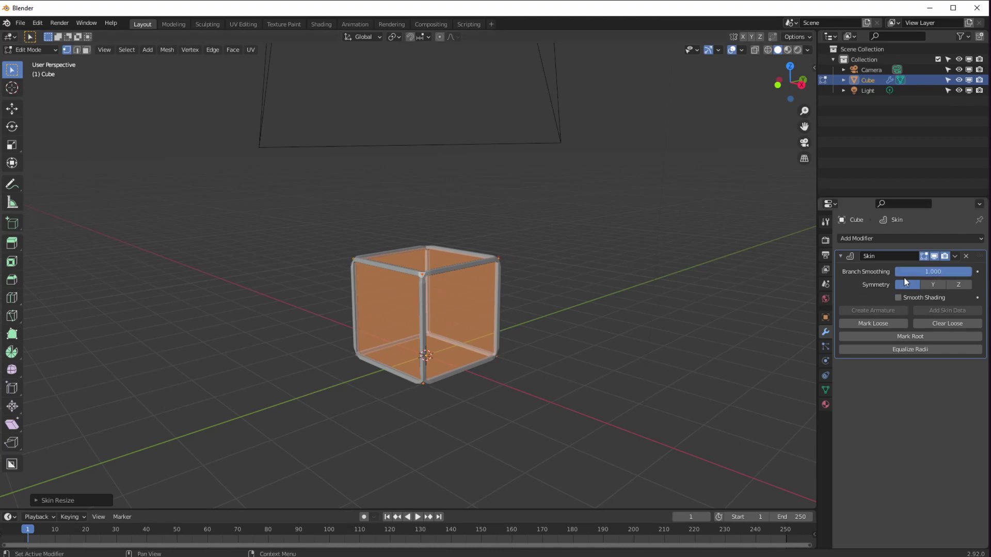
middle_click_drag(542, 360, 413, 348)
- Select the cage's top face and stretch the cage upward along Z
left_click(85, 50)
left_click(452, 259)
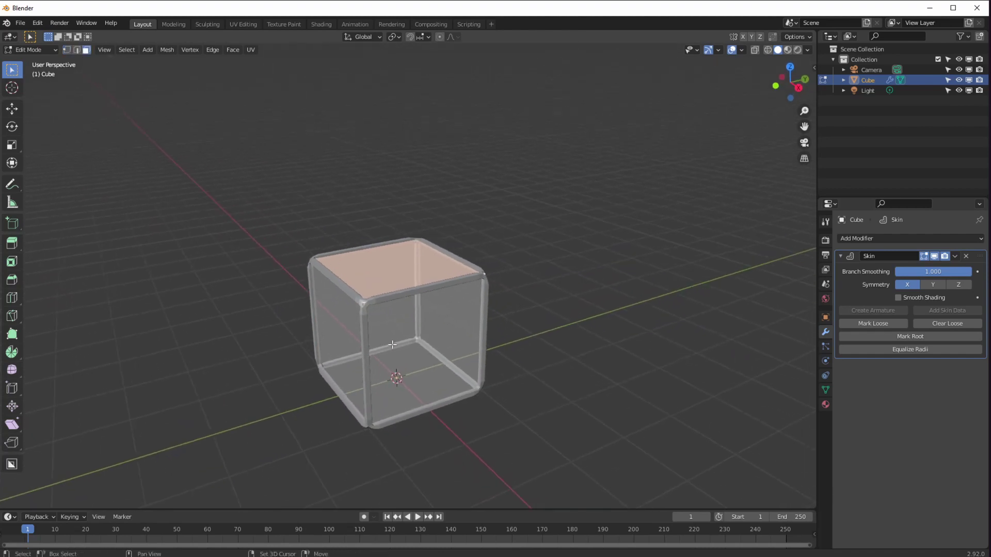
key("g")
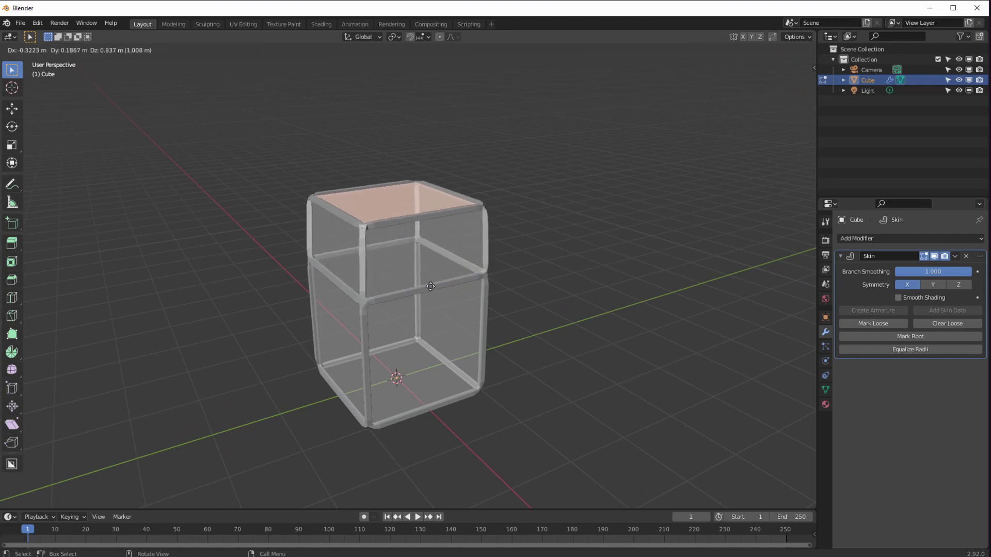
key("z")
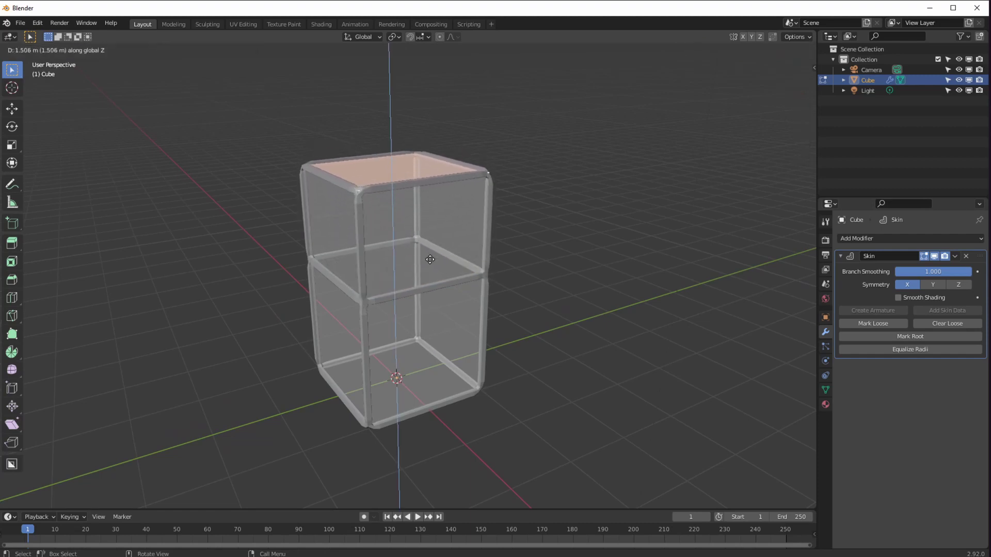
left_click(431, 259)
- Extrude two new cage sections upward from the top face
key("e")
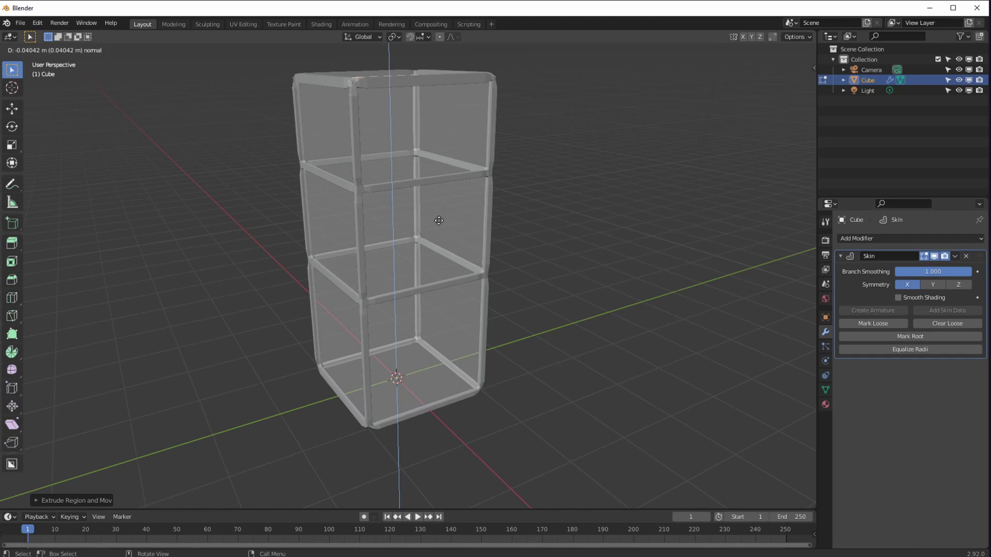
left_click(439, 171)
scroll(456, 251, "down", 3)
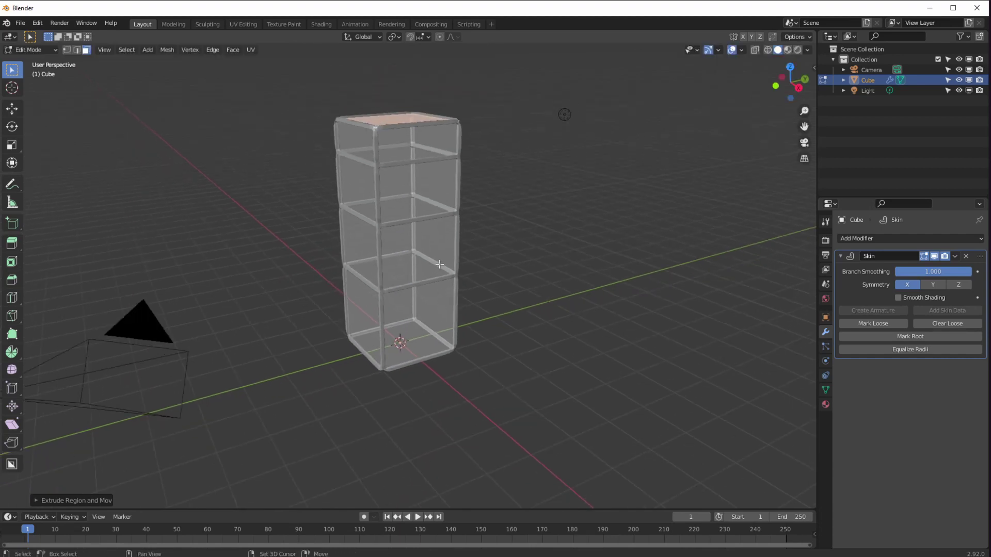
middle_click_drag(456, 251, 456, 319)
key("e")
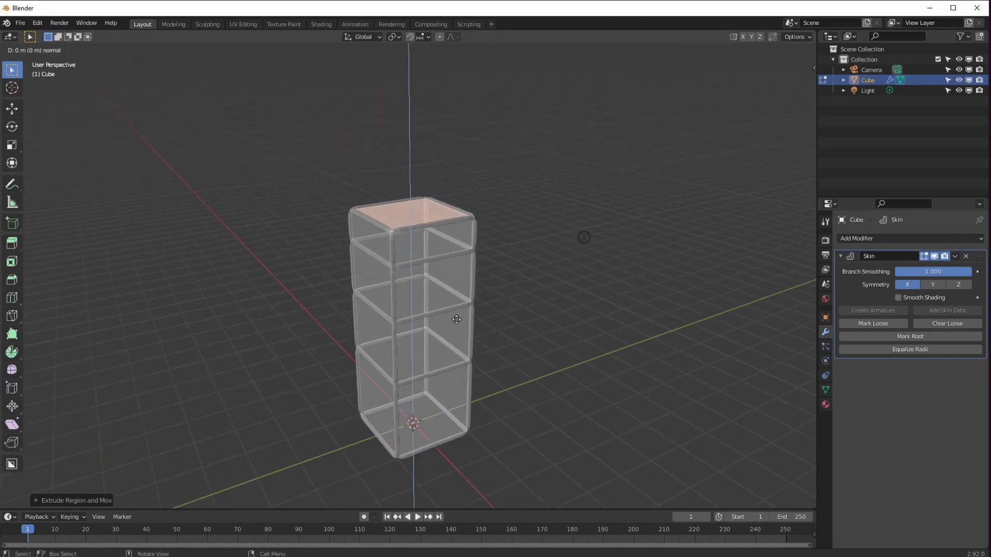
left_click(459, 233)
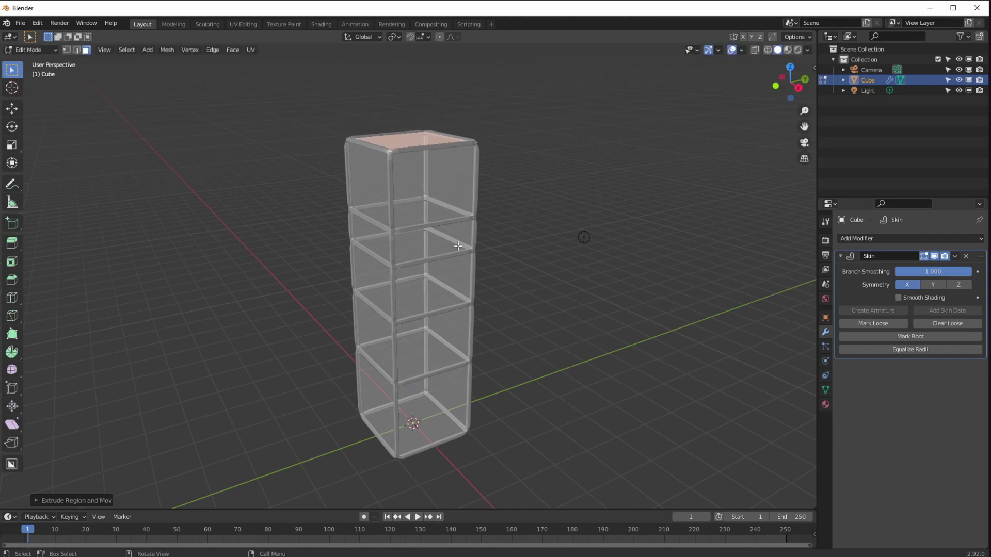
- Discard a stray move of the top and extrude one more section, completing the stacked tower
key("g")
left_click(457, 226)
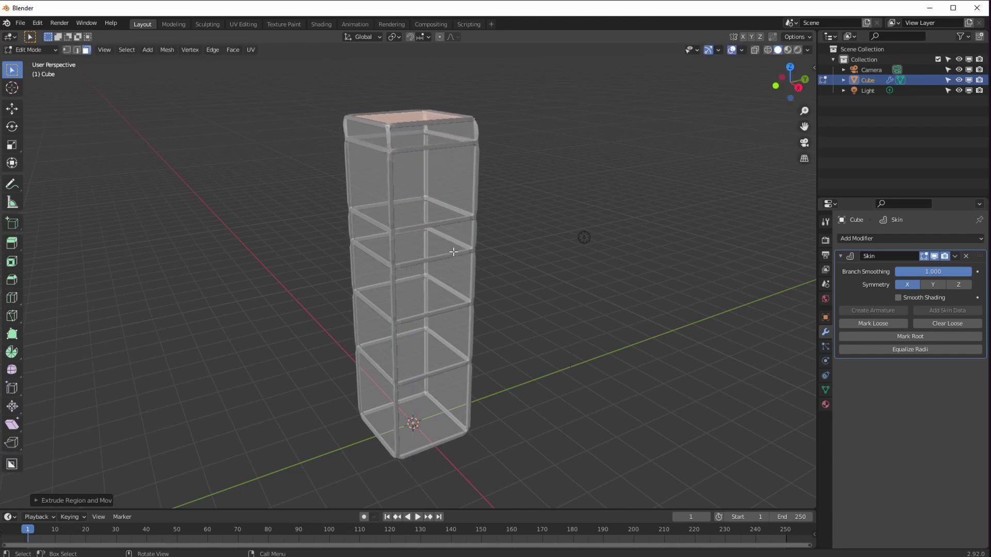
key("ctrl+z")
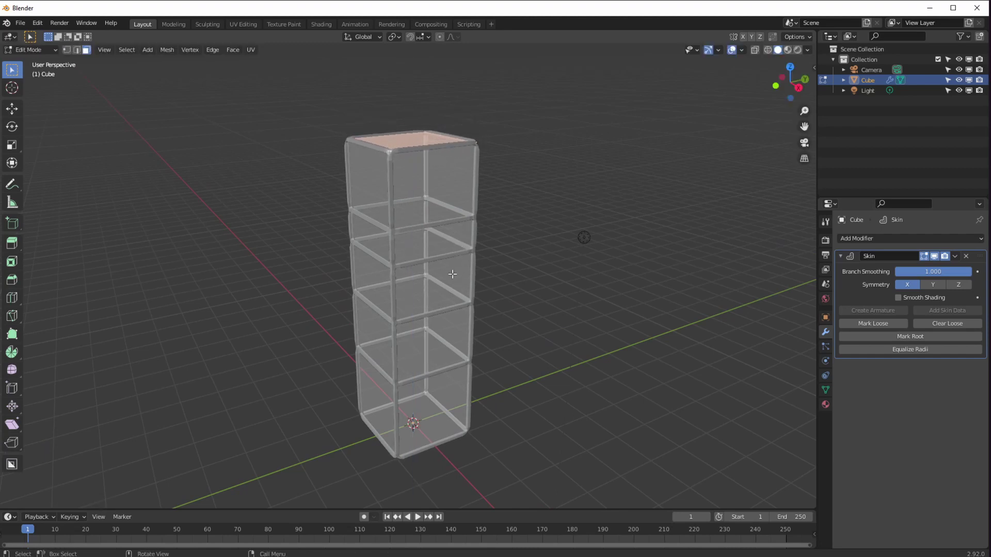
key("e")
left_click(453, 250)
middle_click_drag(453, 250, 360, 275)
scroll(377, 180, "down", 3)
scroll(360, 275, "up", 2)
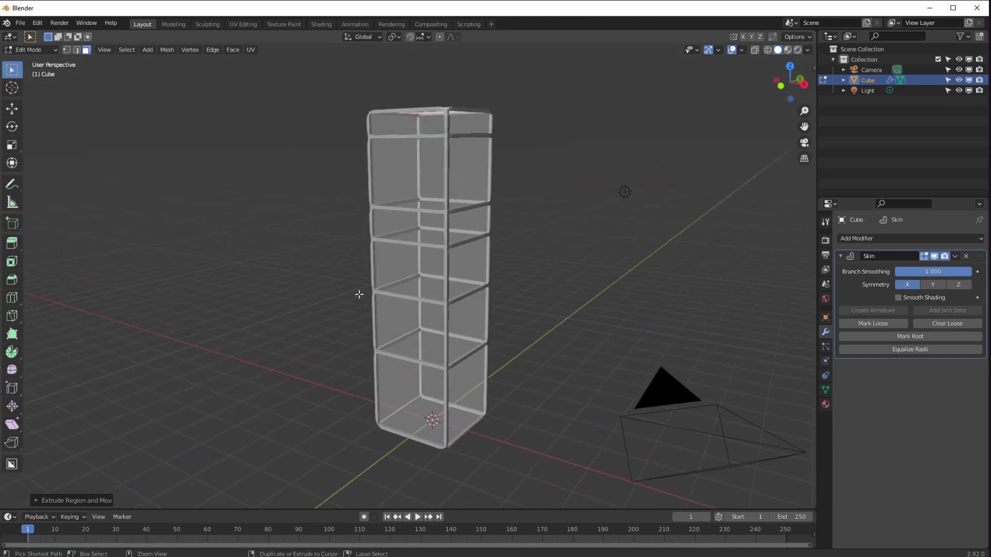
- Add diagonal bracing edges across the tower's bottom cell and return to Object Mode
left_click(439, 445)
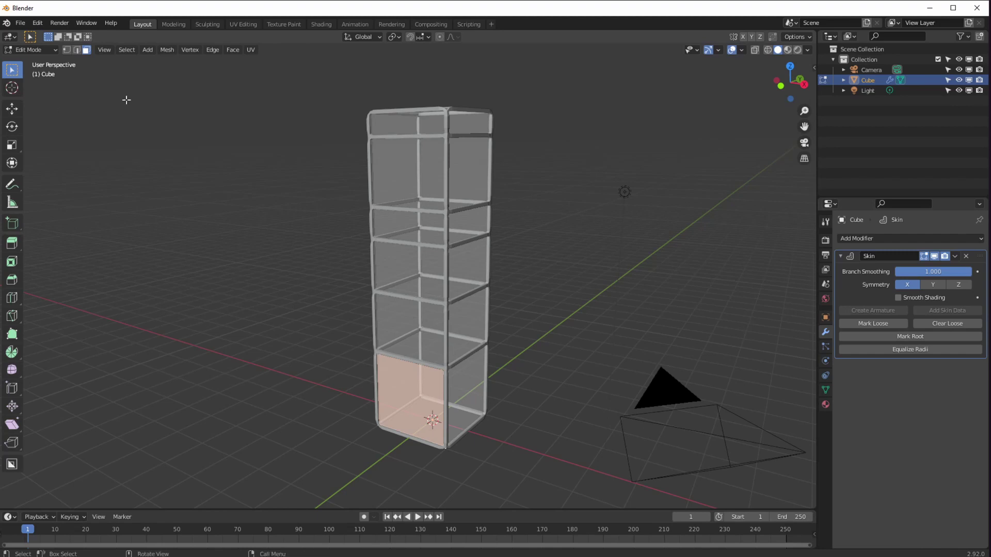
key("1")
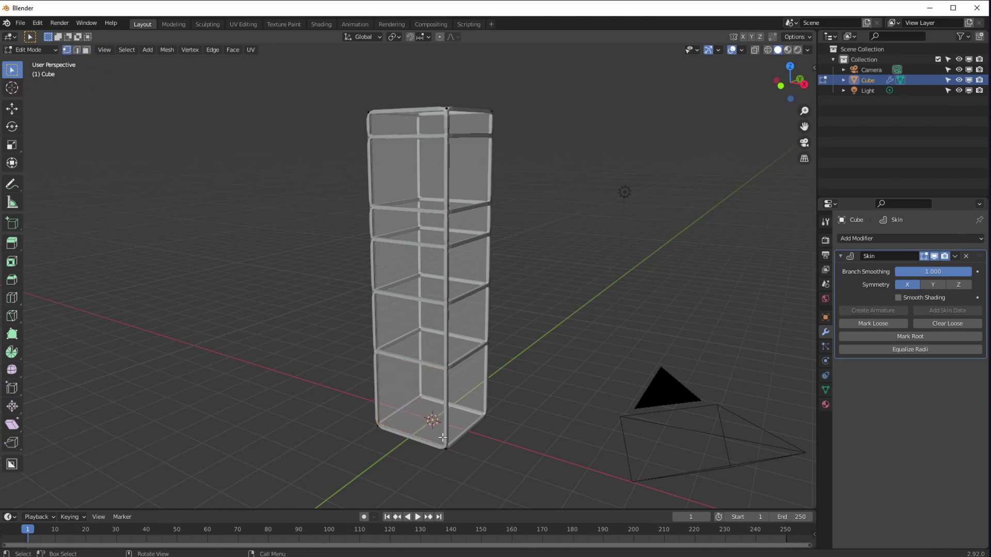
key("alt+a")
middle_click_drag(457, 426, 335, 392)
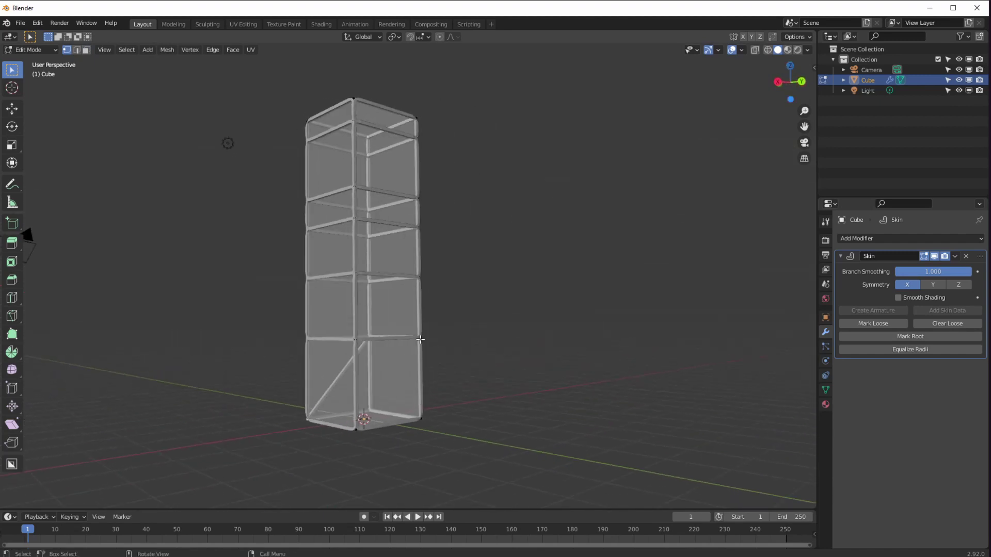
left_click(355, 440)
middle_click_drag(362, 454, 402, 434)
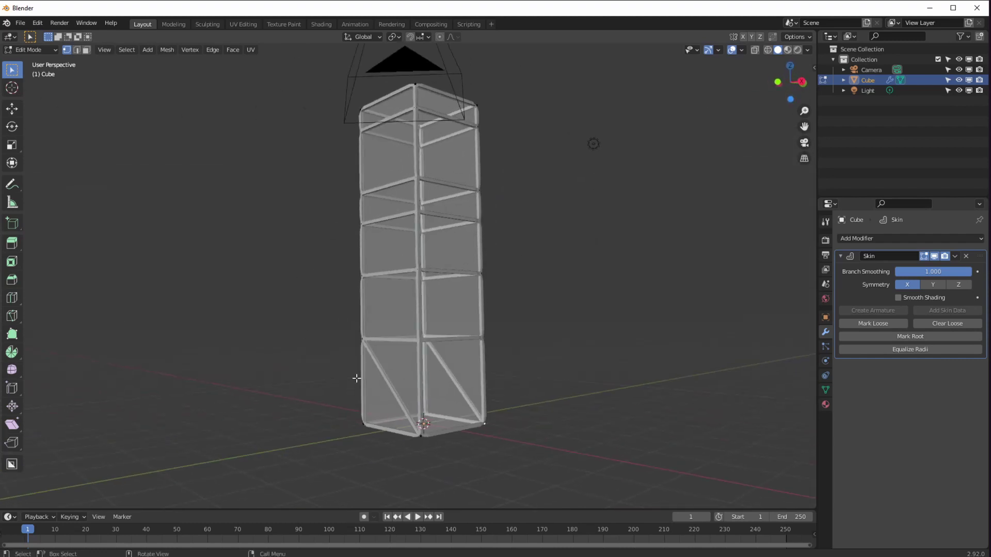
left_click(31, 51)
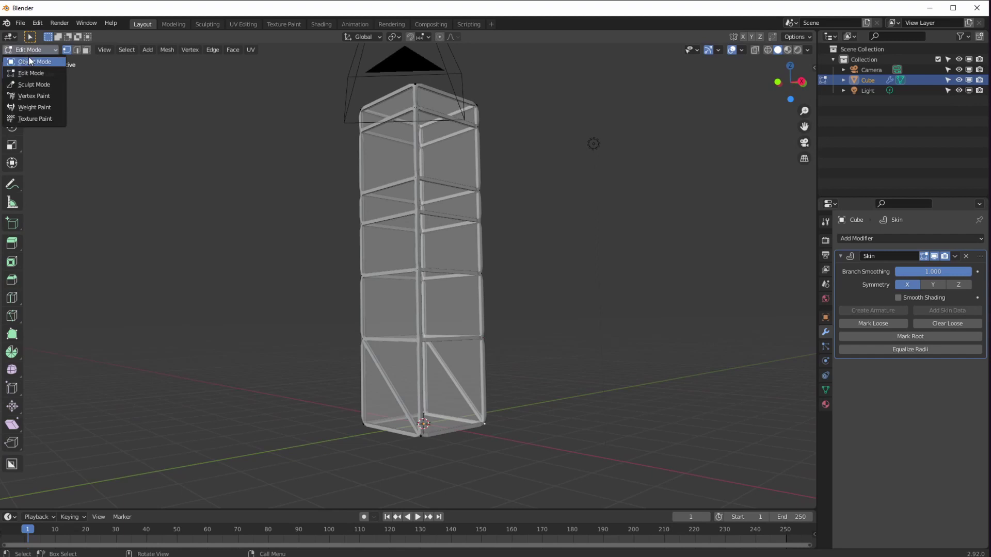
left_click(32, 64)
- Orbit around the finished cage tower to inspect it from several angles
middle_click_drag(218, 264, 349, 316)
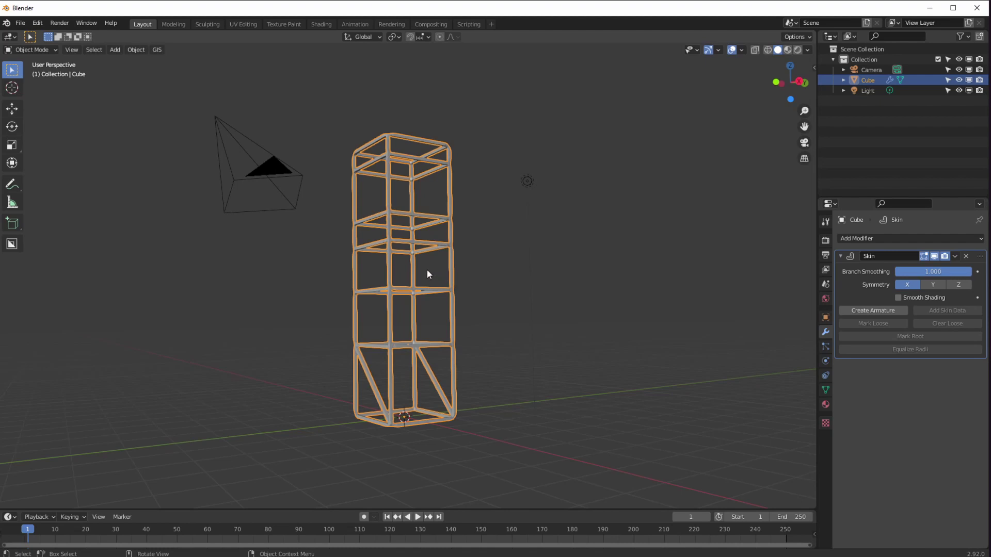
middle_click_drag(521, 338, 668, 177)
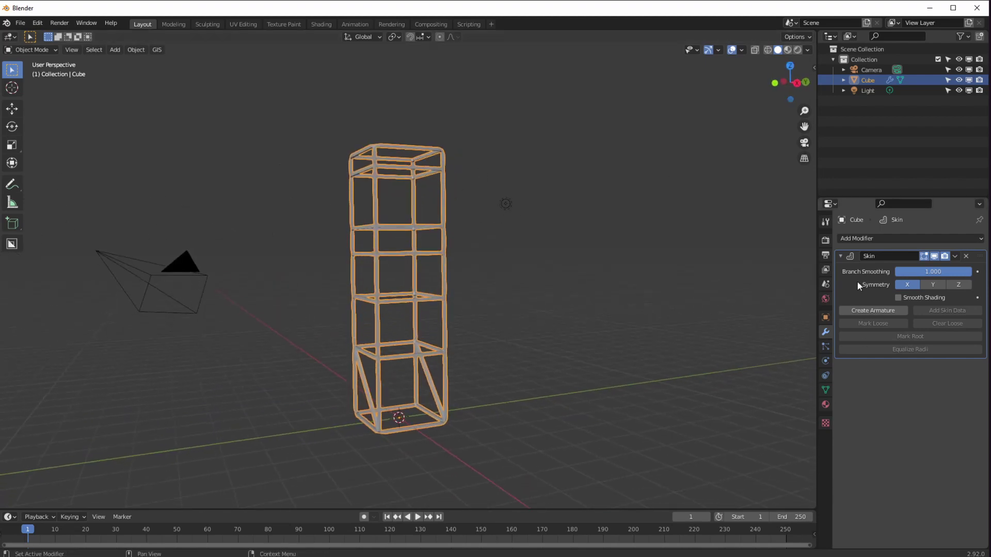
- Add a lattice with a 2.21 m radius placed at Z 3.75 m around the tower
left_click(270, 207)
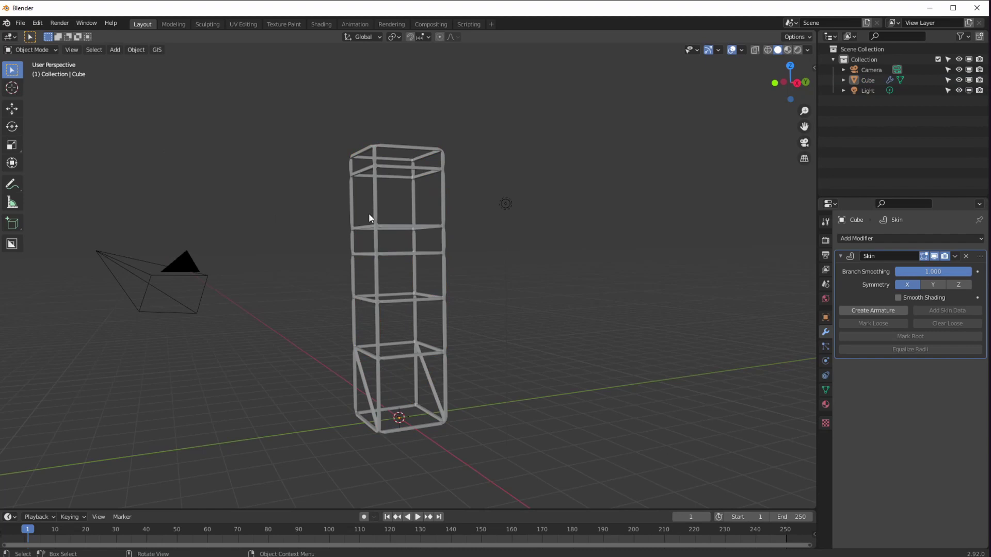
left_click(119, 50)
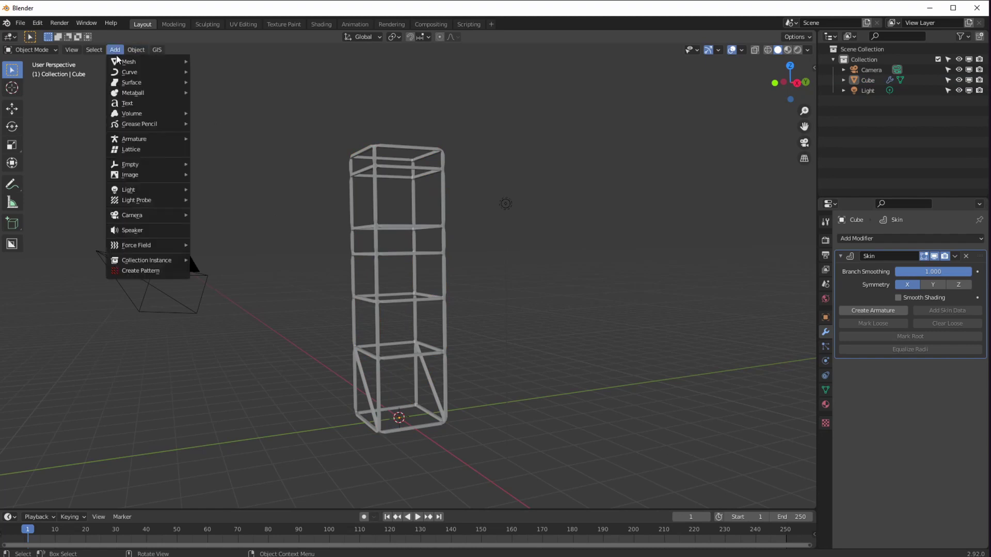
left_click(141, 149)
middle_click_drag(273, 337, 411, 438)
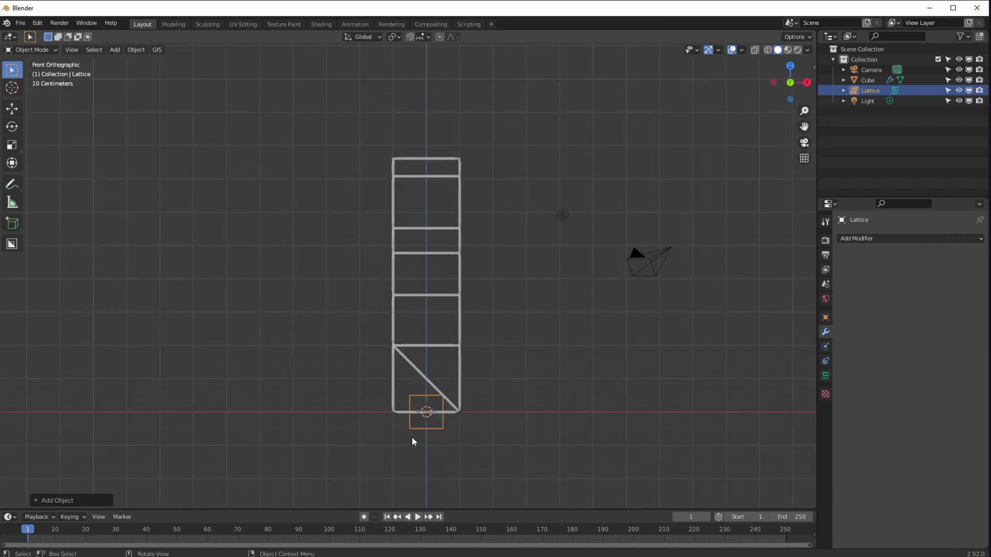
left_click(89, 501)
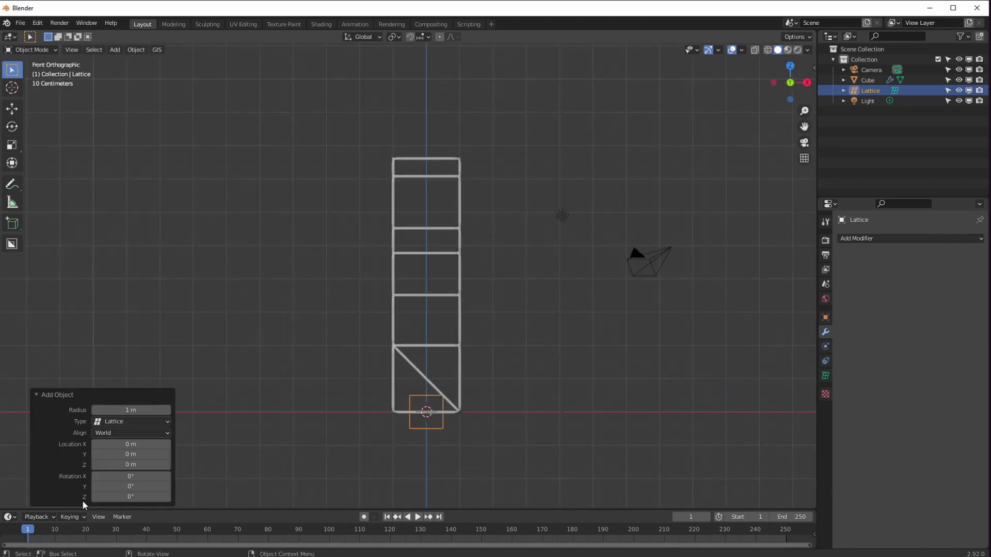
left_click_drag(108, 411, 172, 412)
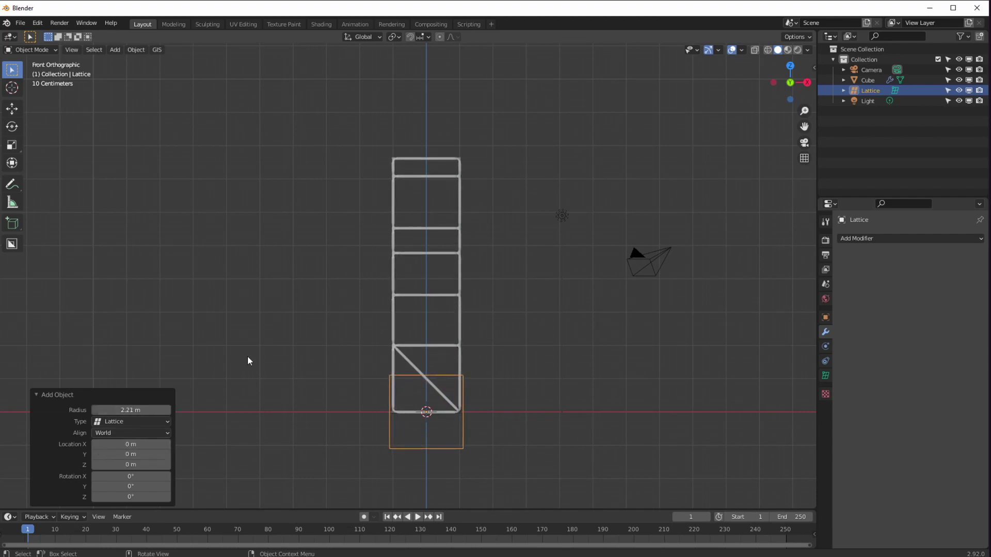
left_click_drag(111, 464, 330, 480)
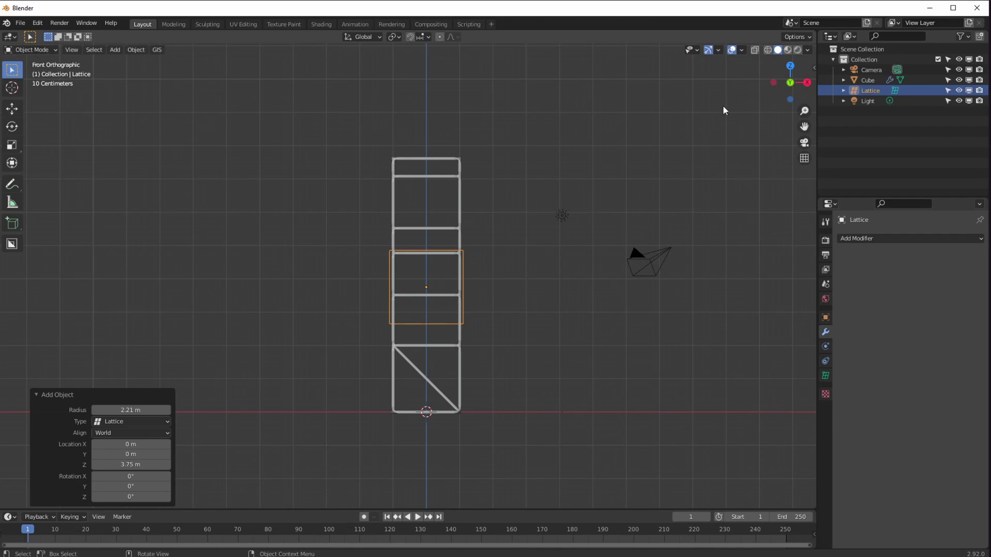
- Set the lattice's Z scale to 7.800 and Location Z to 3.83 m to enclose the tower
key("n")
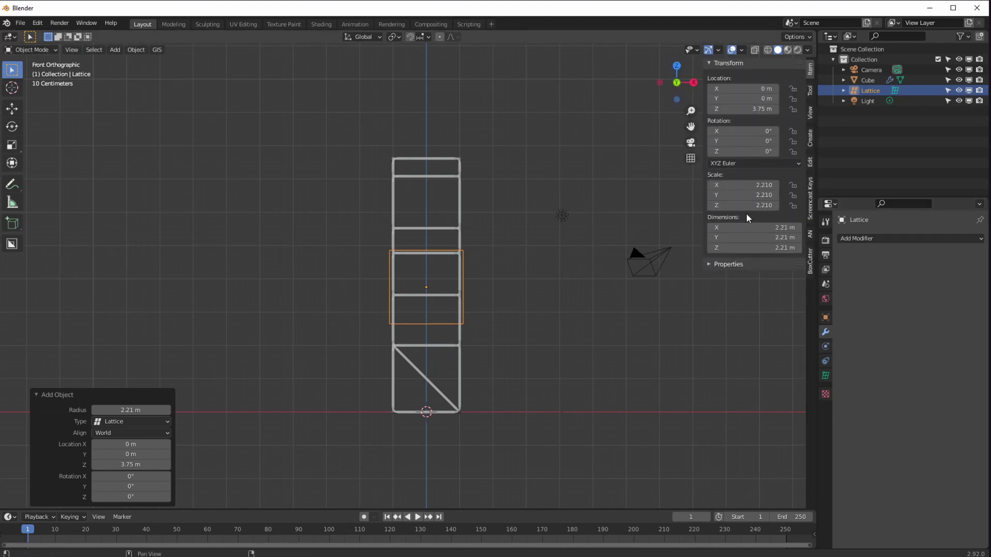
left_click_drag(735, 201, 988, 187)
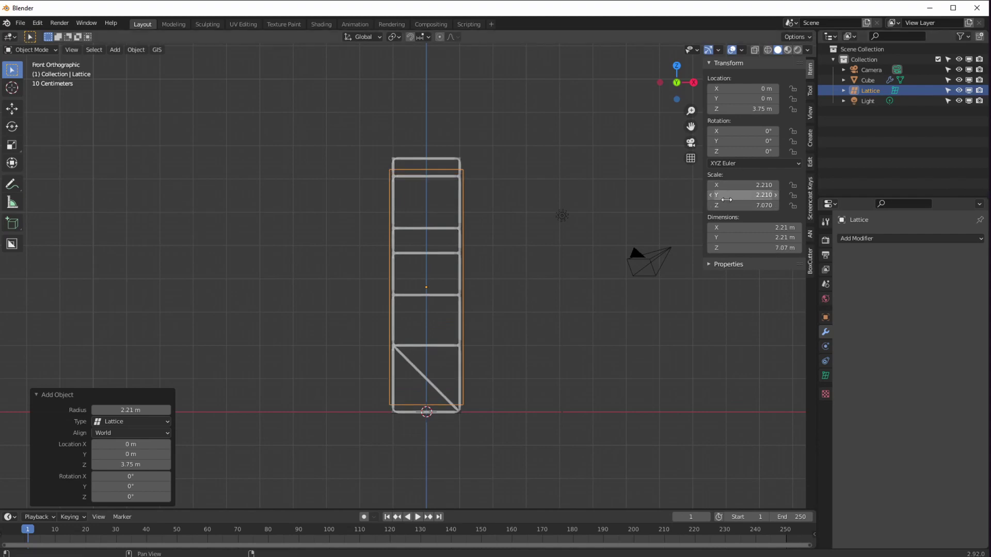
left_click_drag(745, 206, 769, 207)
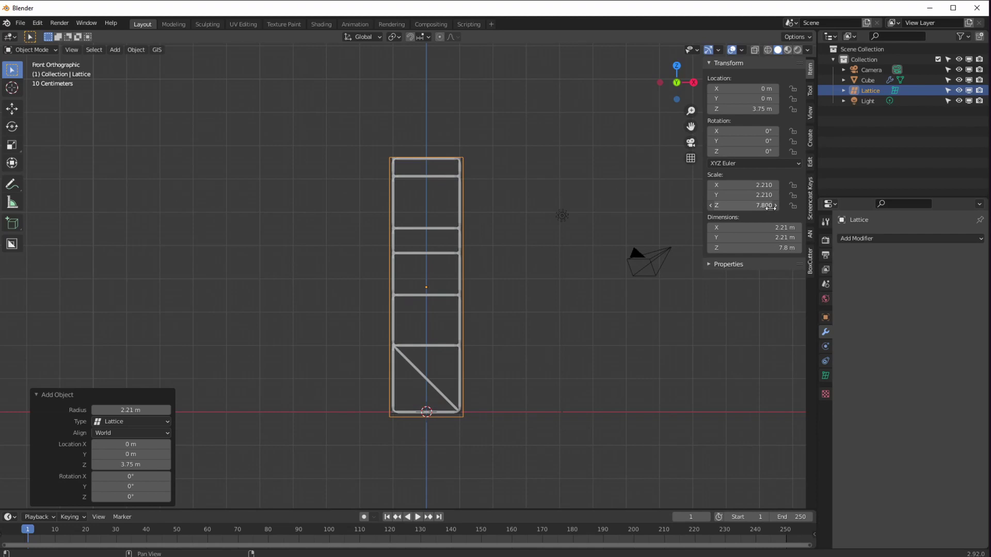
left_click_drag(755, 110, 762, 110)
middle_click_drag(521, 222, 398, 298)
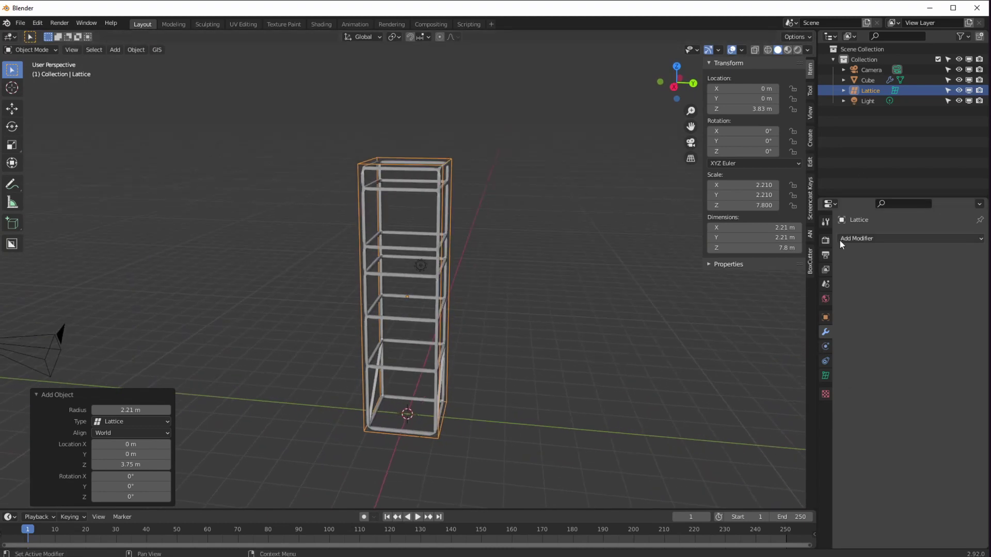
- Compare the cube and lattice sizes, then select the lattice and show its data settings
left_click(418, 237)
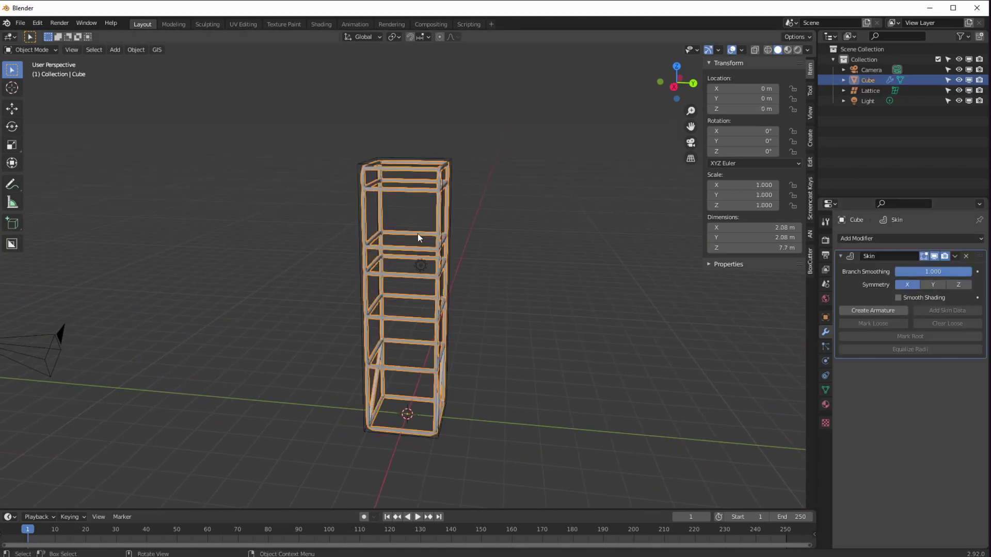
left_click(365, 163)
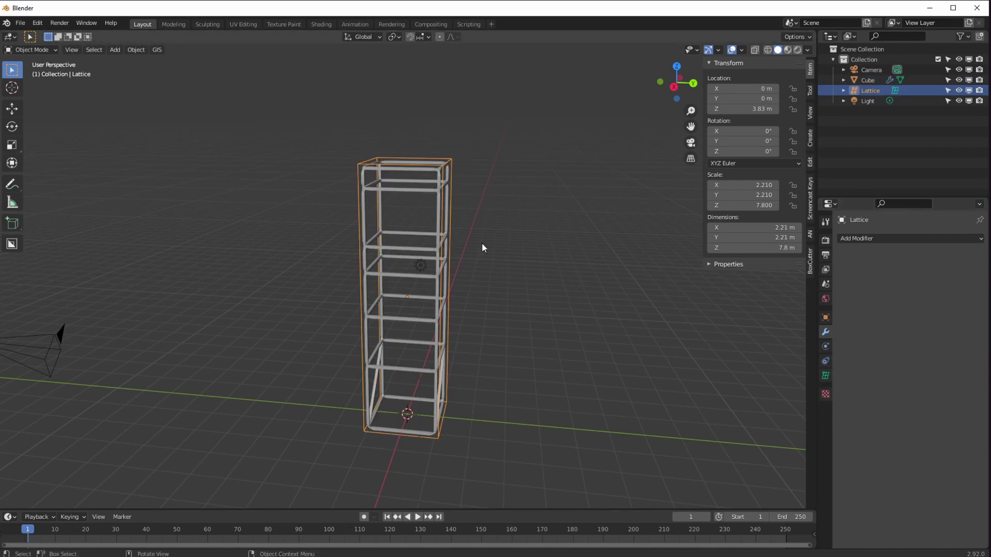
left_click(432, 298)
left_click(404, 241)
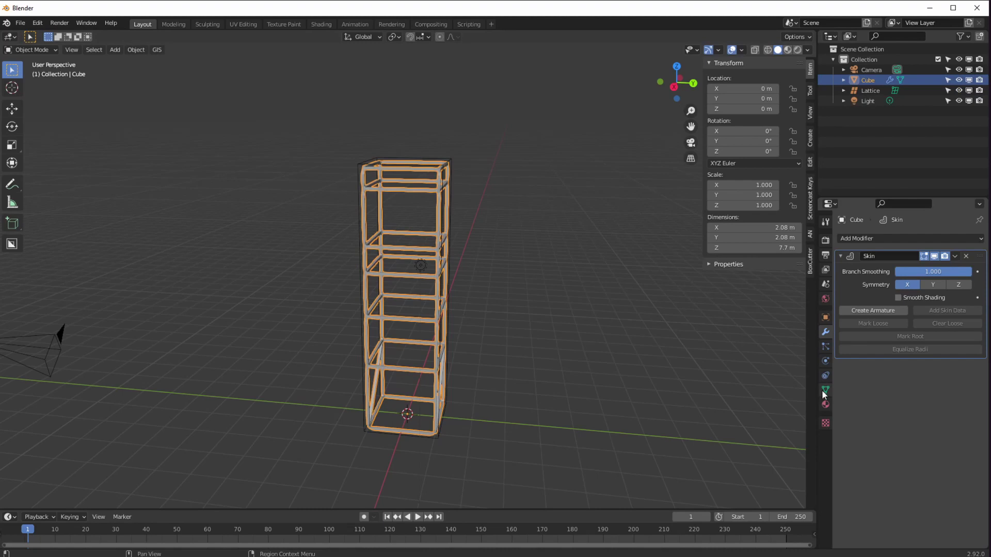
left_click(360, 167)
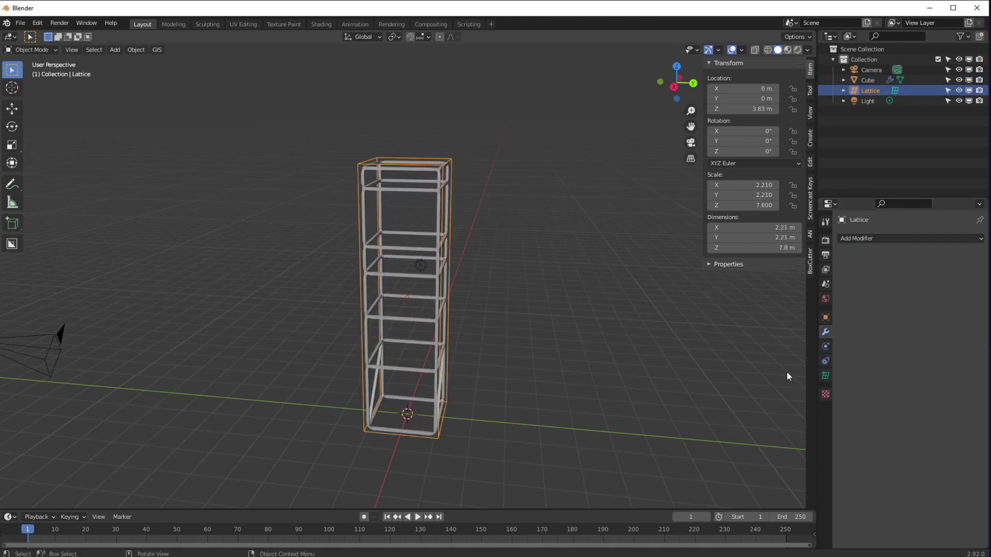
left_click(825, 376)
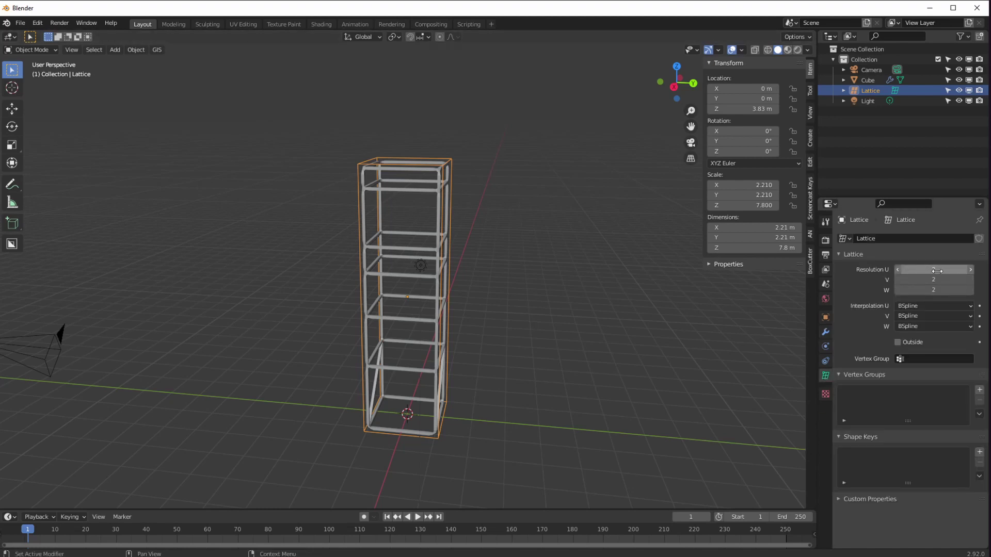
middle_click_drag(585, 291, 590, 251)
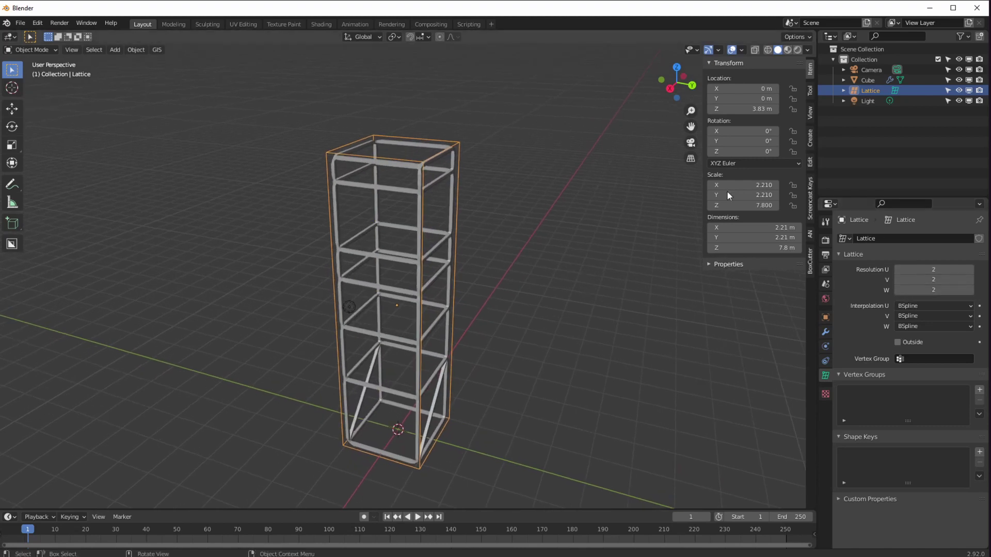
- Try lattice resolutions of U 3, V 3 and 8 divisions along W
left_click(925, 270)
key("Return")
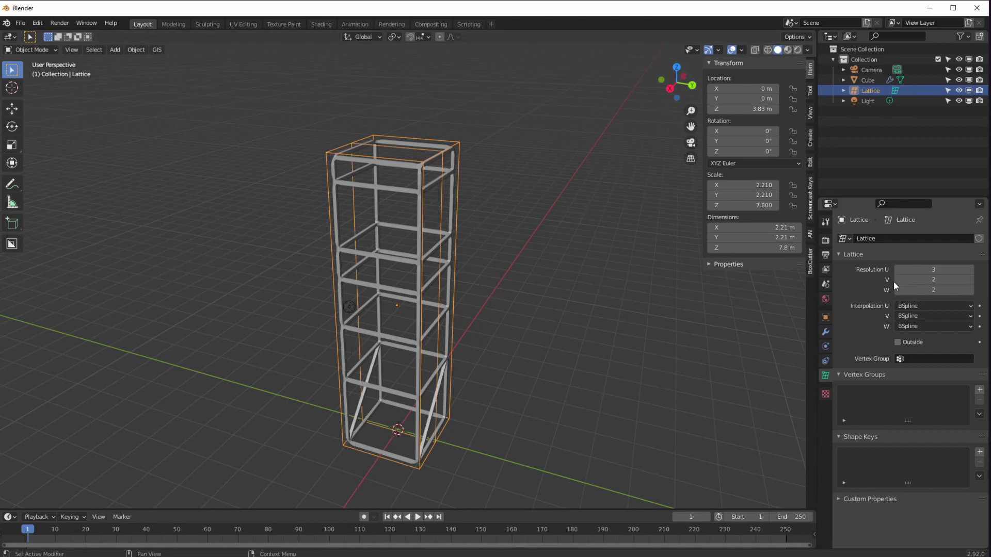
left_click(912, 281)
type("3")
key("Return")
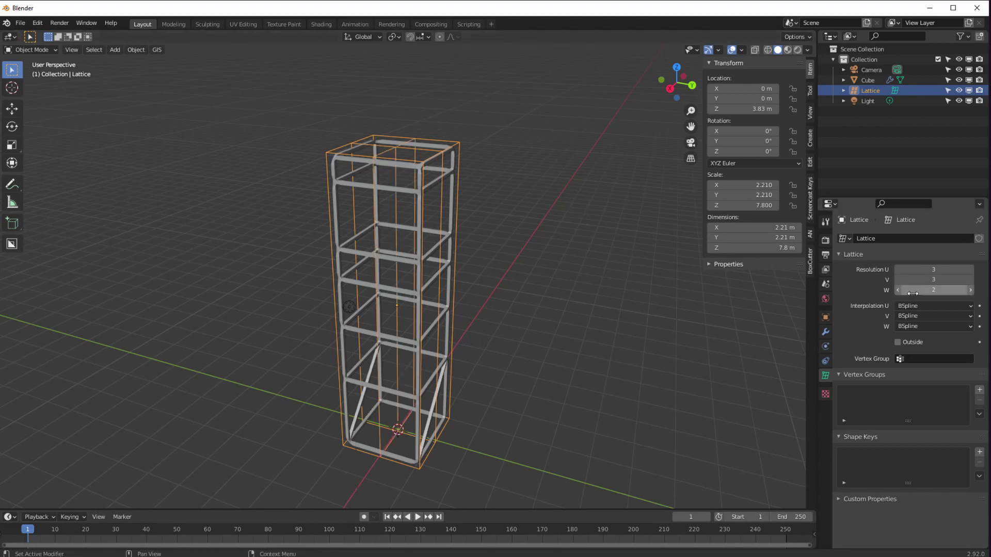
left_click_drag(914, 293, 890, 295)
middle_click_drag(635, 217, 681, 258)
- Test-move a group of lattice points in Edit Mode, then return to Object Mode
left_click(31, 50)
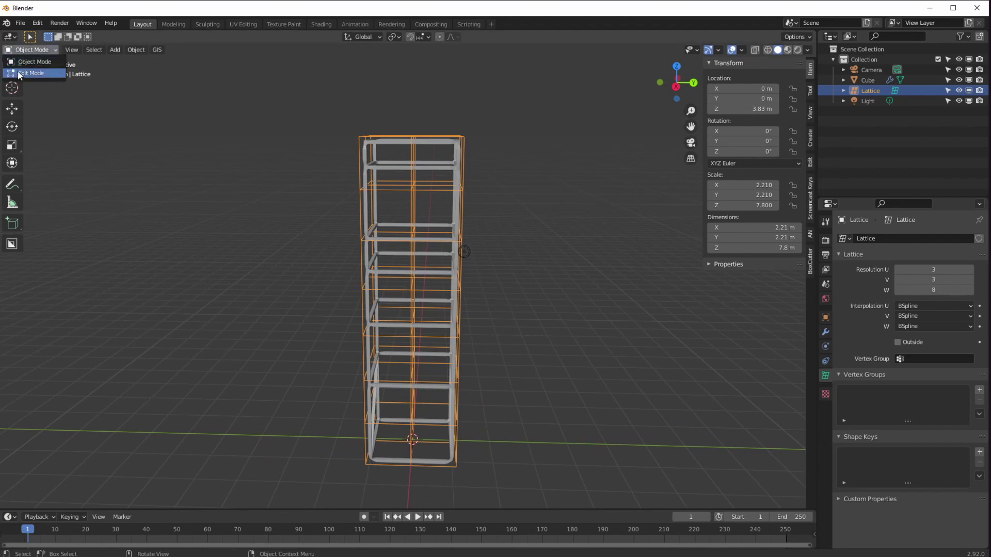
left_click(23, 73)
left_click_drag(278, 189, 411, 231)
left_click(12, 109)
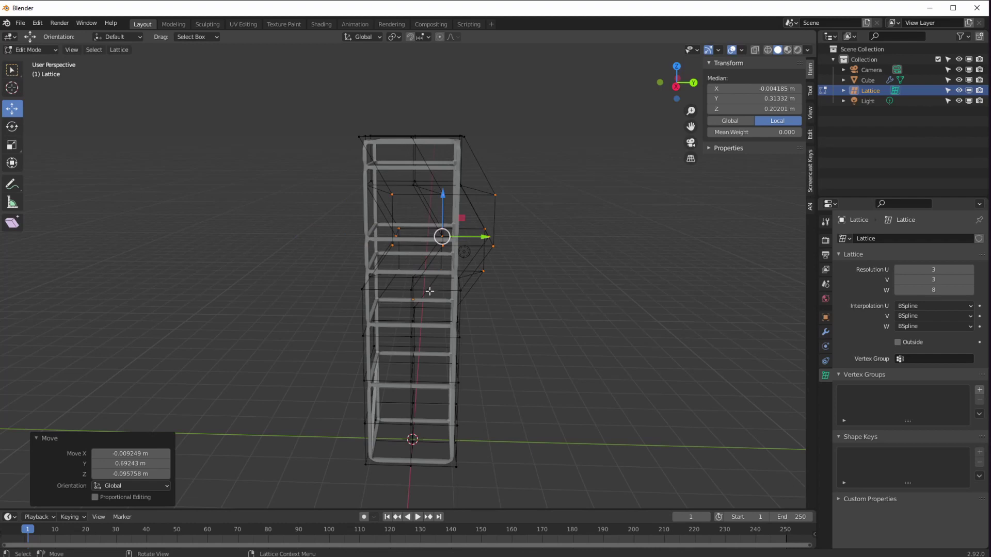
left_click(436, 298)
key("Tab")
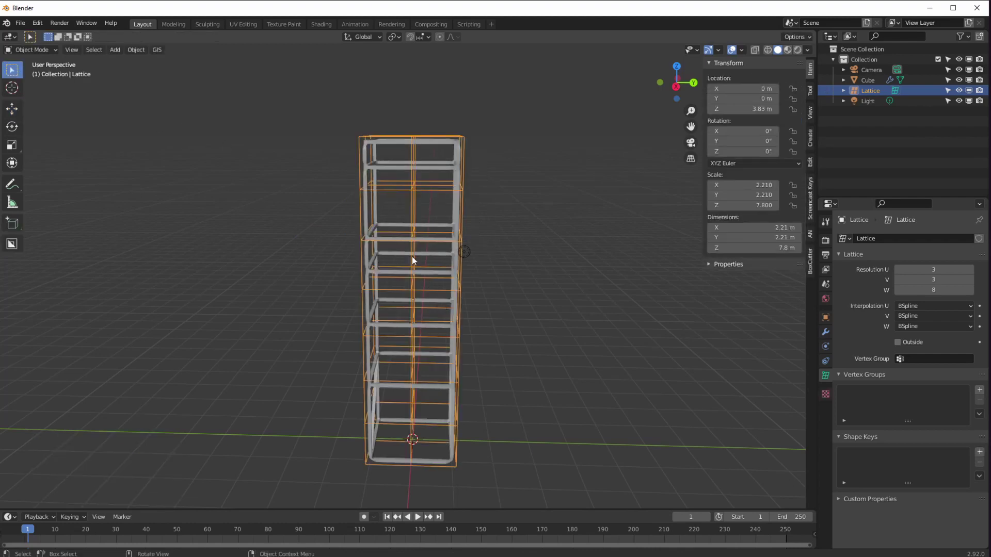
middle_click_drag(412, 256, 470, 284)
- Revert the trial resolutions and set the lattice to U 2, V 2, W 3
key("ctrl+z")
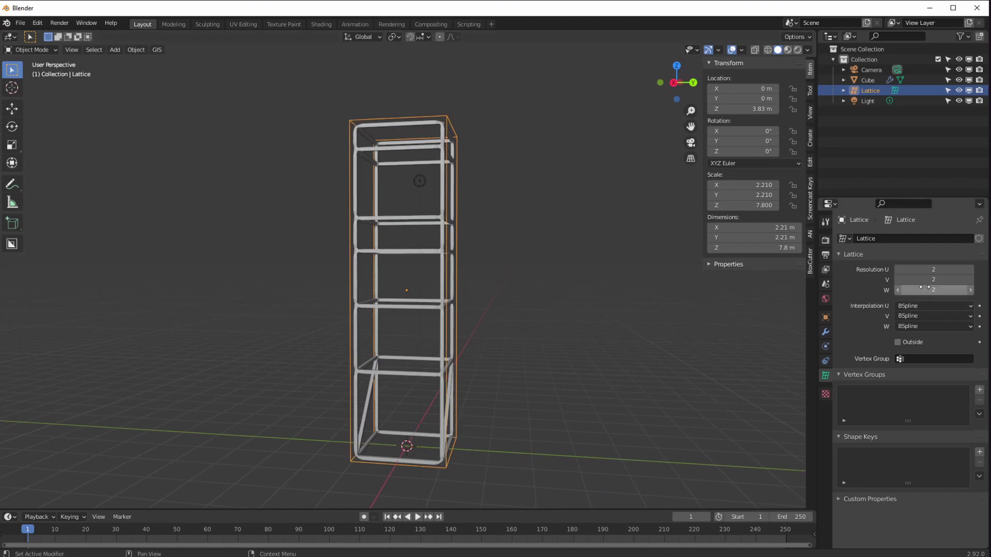
left_click(970, 290)
middle_click_drag(565, 345, 503, 336)
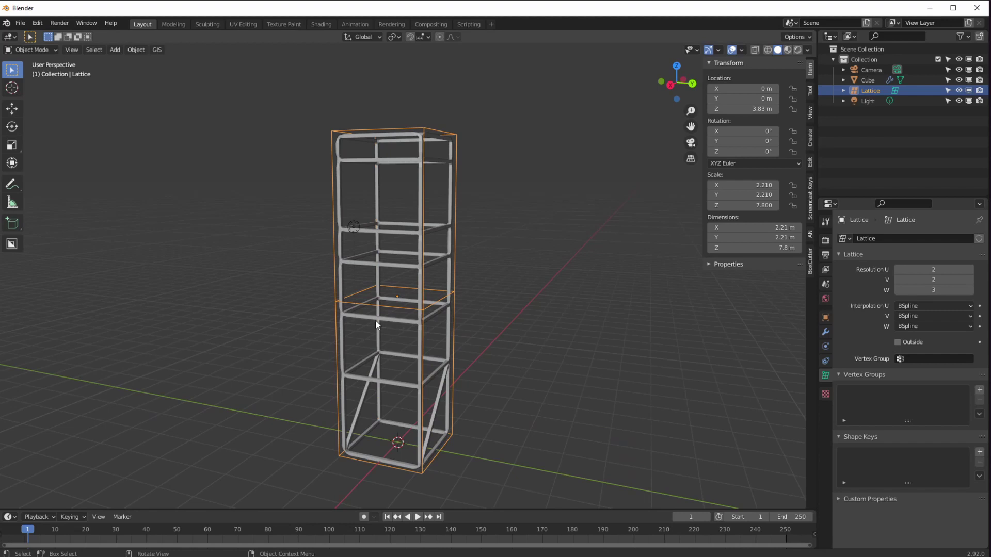
middle_click_drag(376, 324, 401, 321)
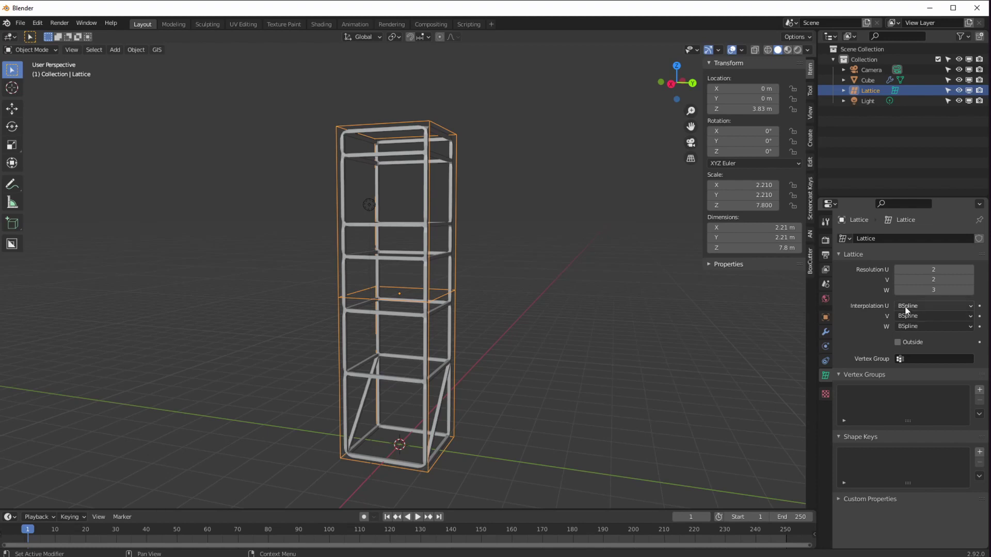
- Switch the lattice's U interpolation from BSpline to Linear, leaving V unchanged
left_click(907, 309)
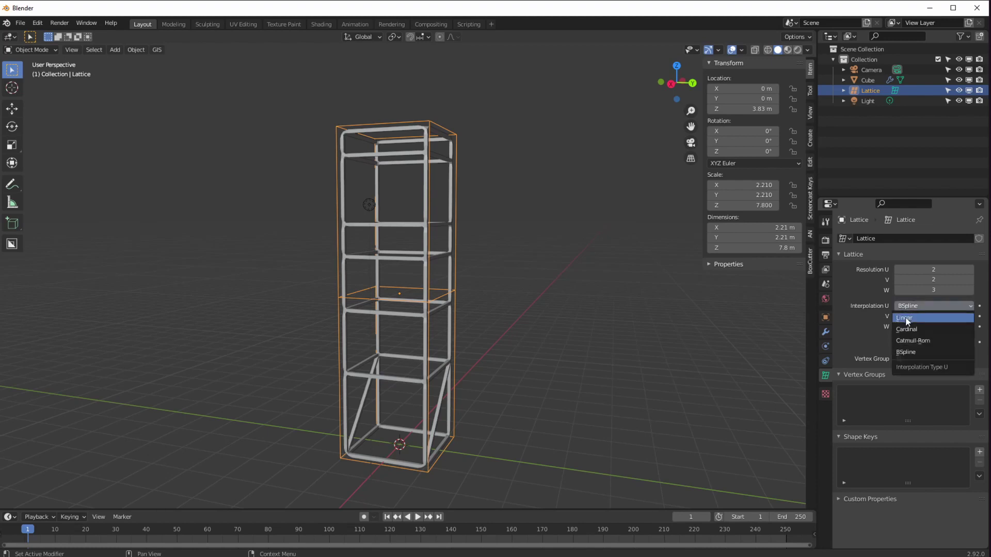
left_click(906, 317)
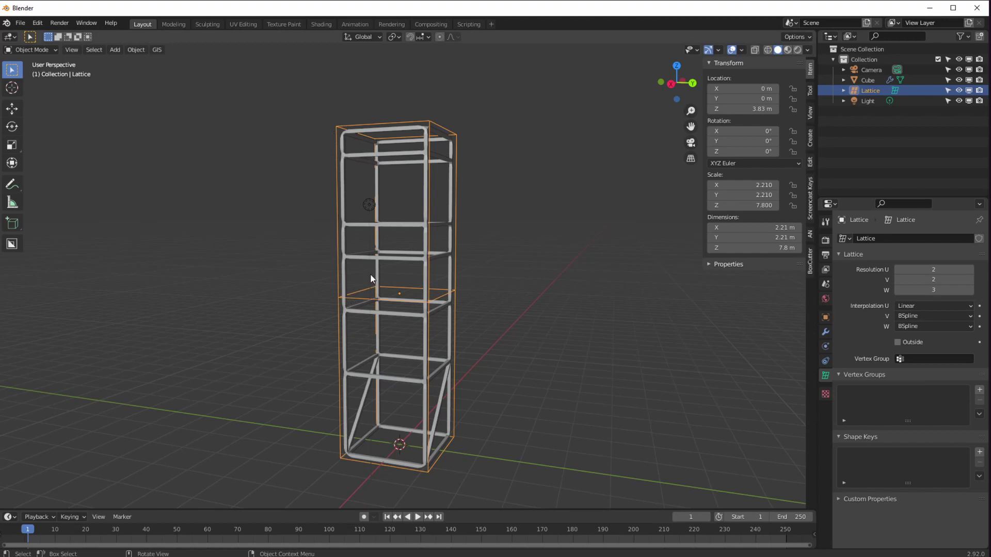
left_click(906, 315)
left_click(899, 313)
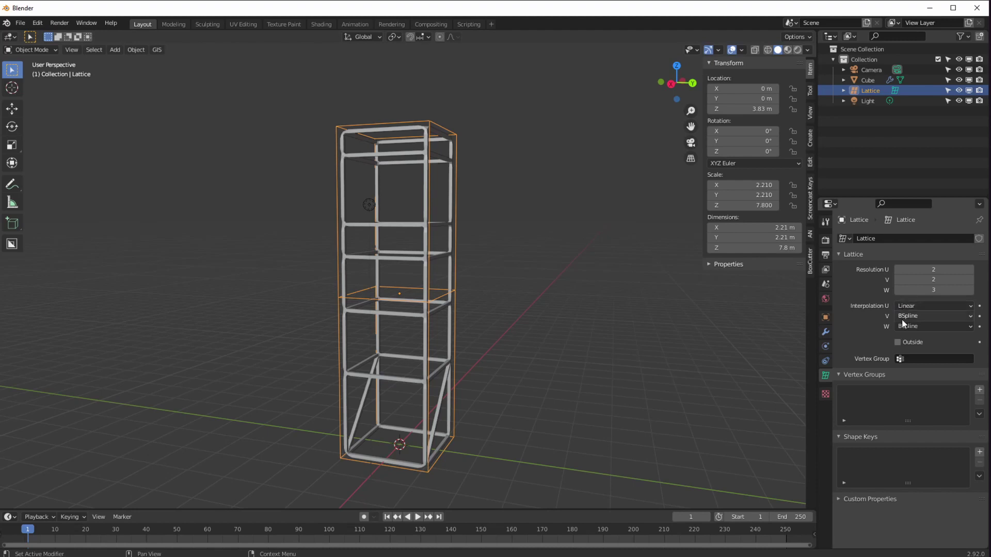
- Try Cardinal and Catmull-Rom for V, then set both V and U interpolation to BSpline
left_click(902, 318)
left_click(903, 341)
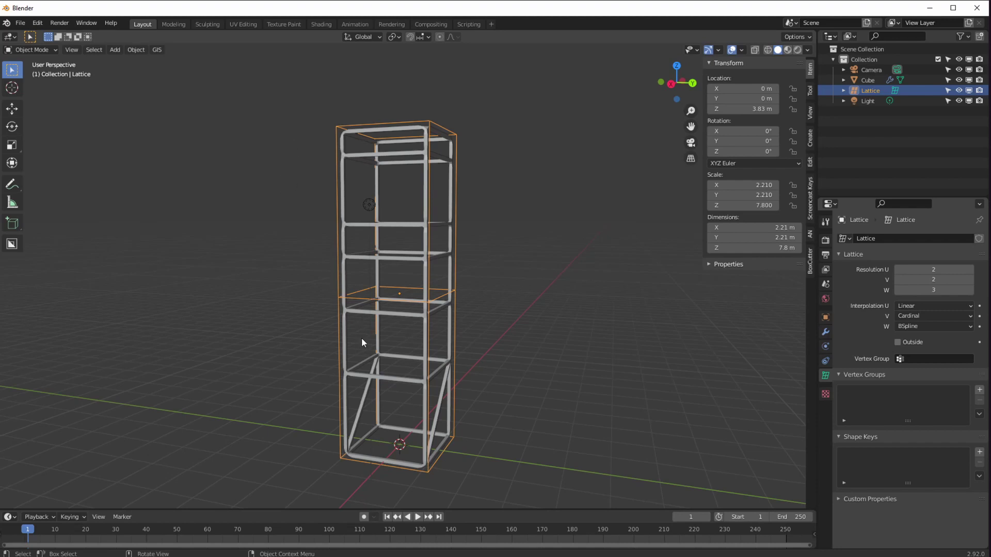
left_click(910, 315)
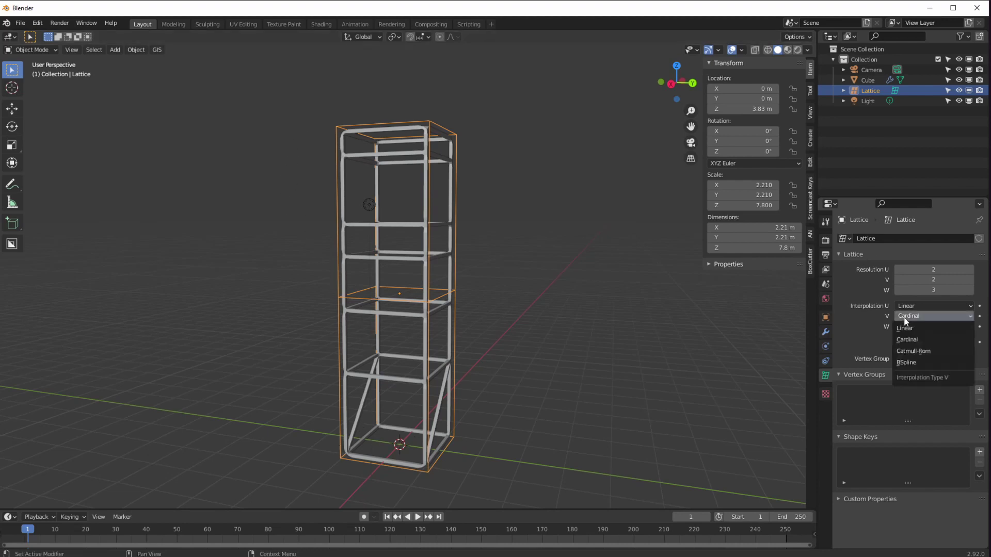
left_click(904, 352)
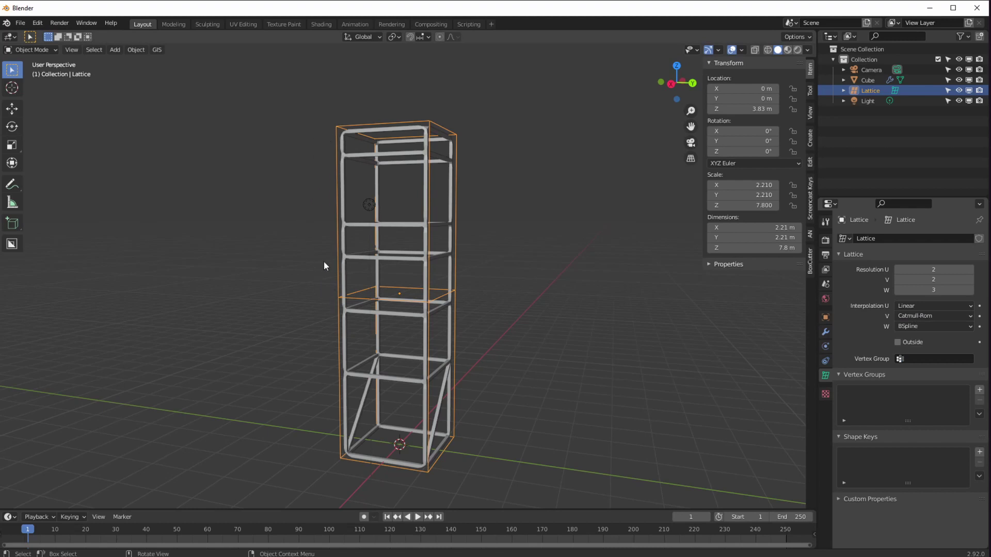
left_click(916, 315)
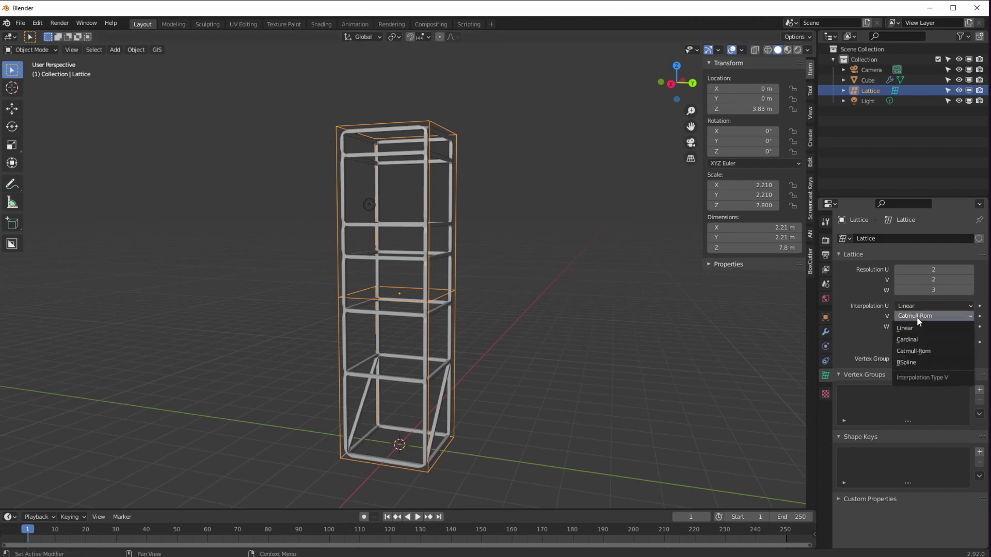
left_click(911, 364)
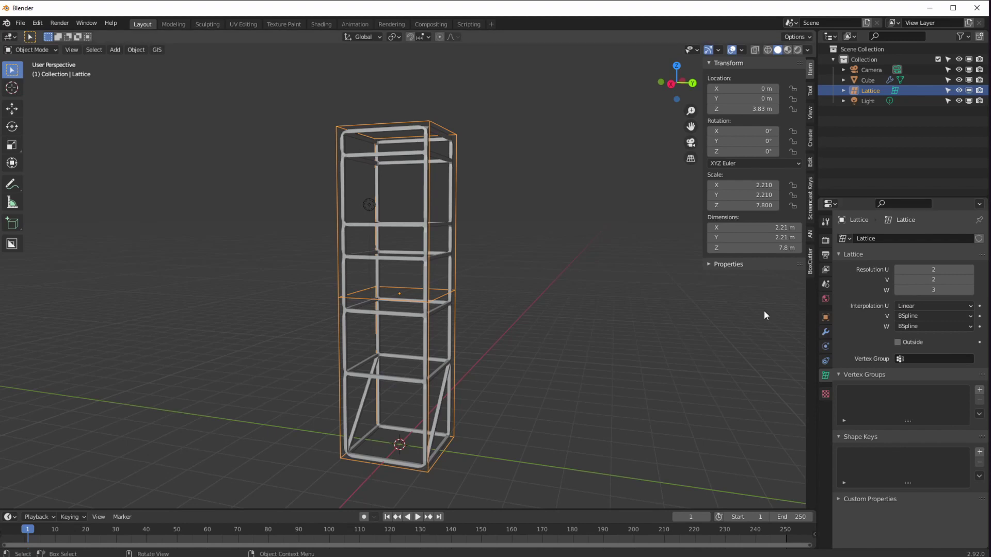
left_click(910, 306)
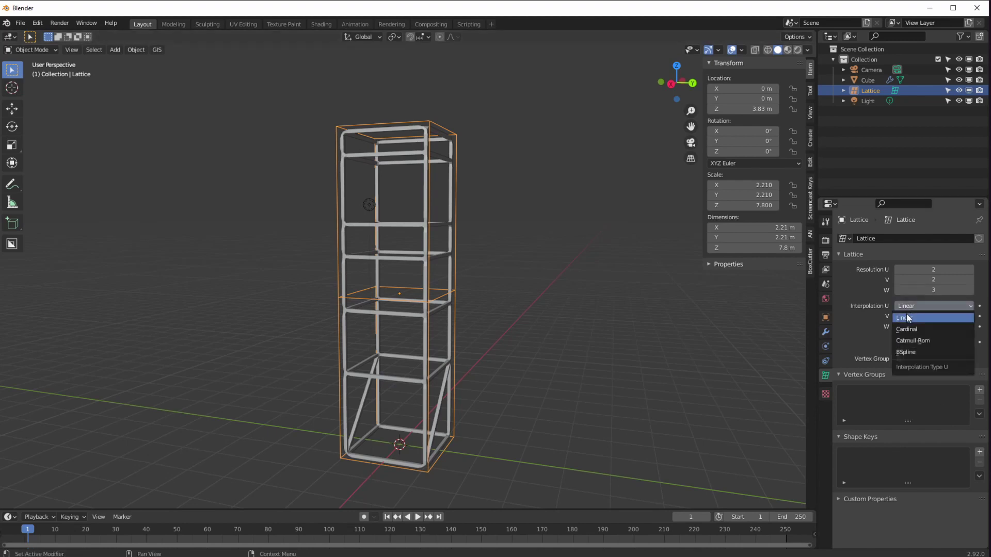
left_click(905, 352)
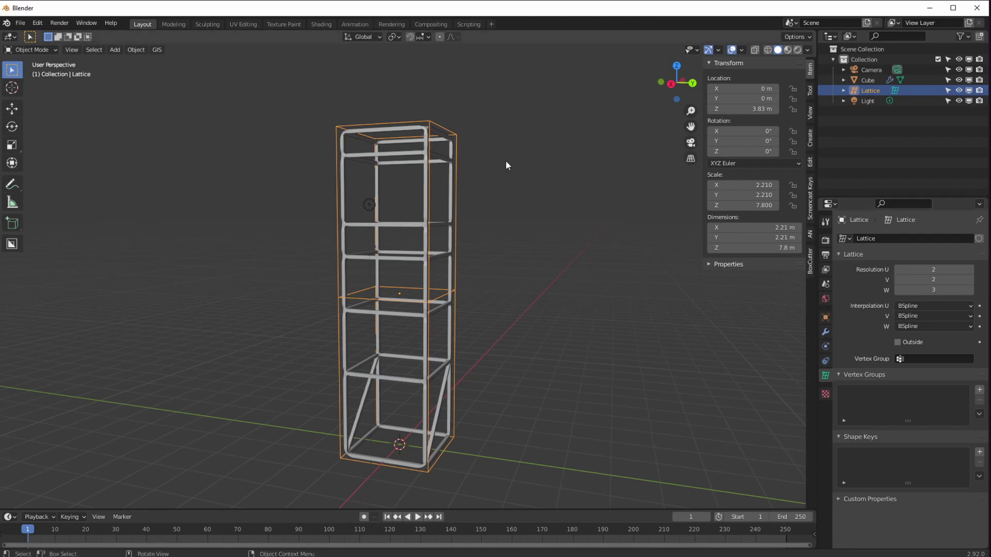
- Add a Lattice modifier to the cube tower, below its collapsed Skin modifier
left_click(460, 270)
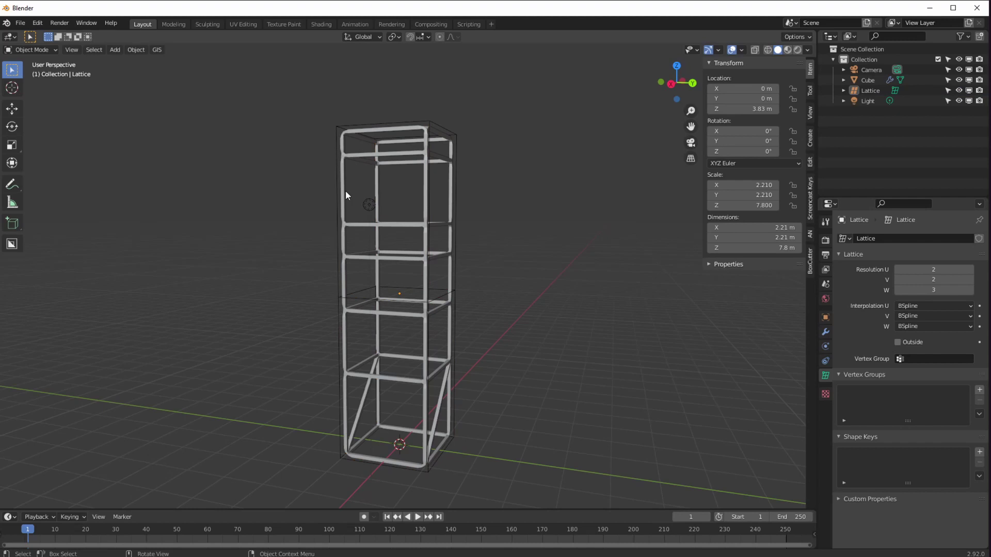
left_click(343, 153)
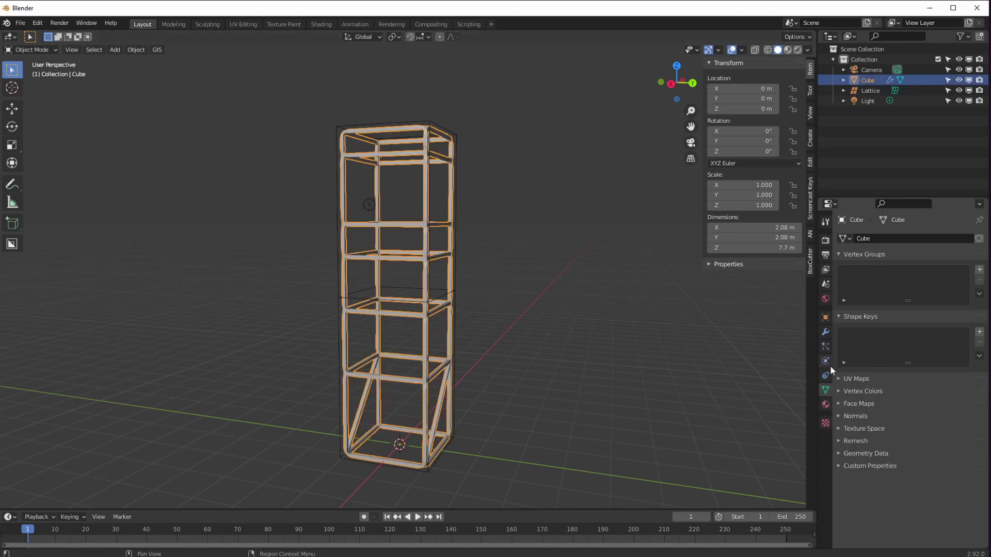
left_click(825, 332)
left_click(840, 257)
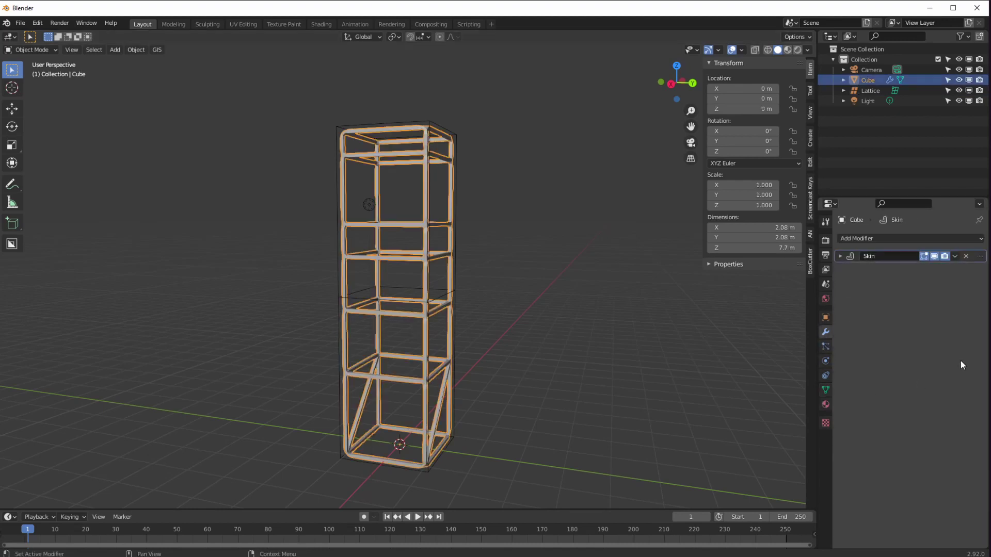
left_click(861, 238)
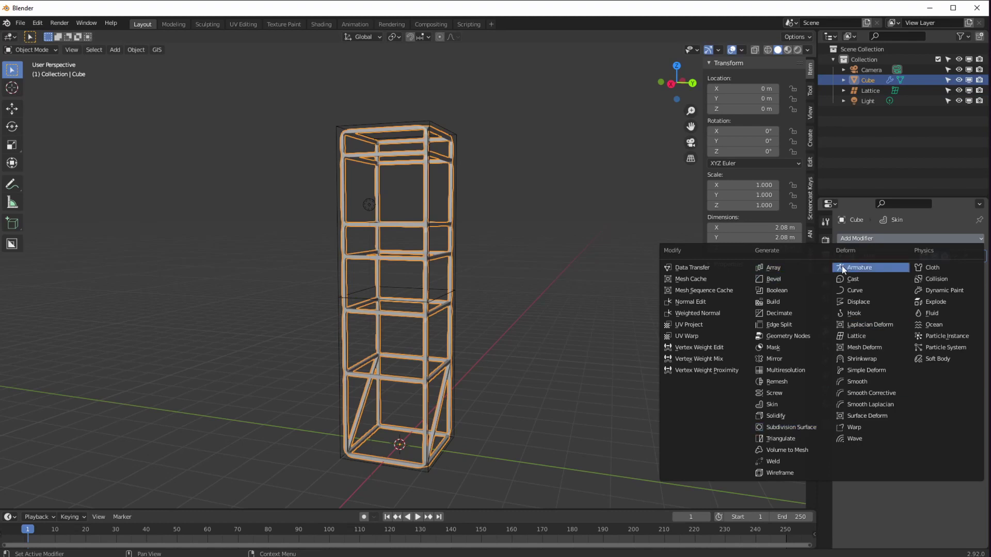
left_click(848, 336)
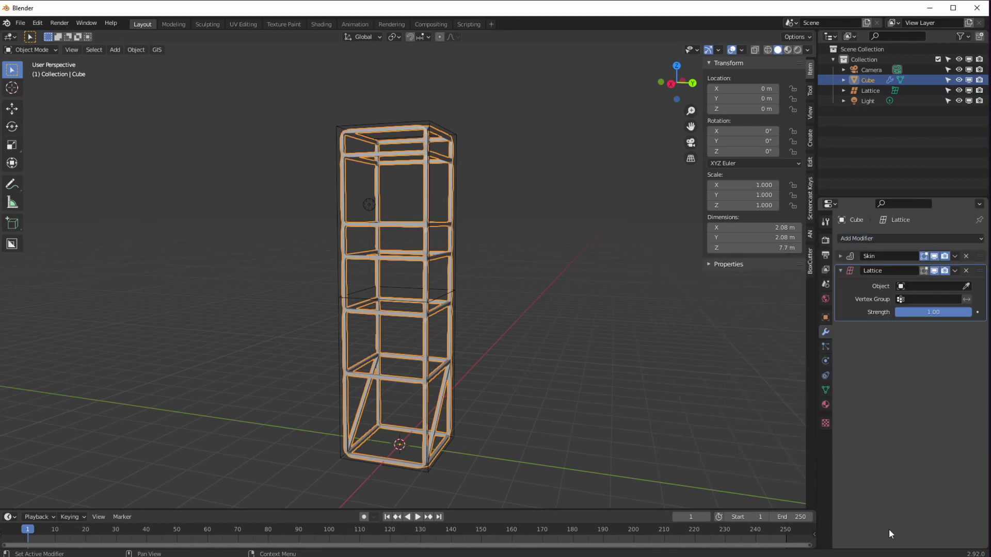
middle_click_drag(575, 340, 612, 366)
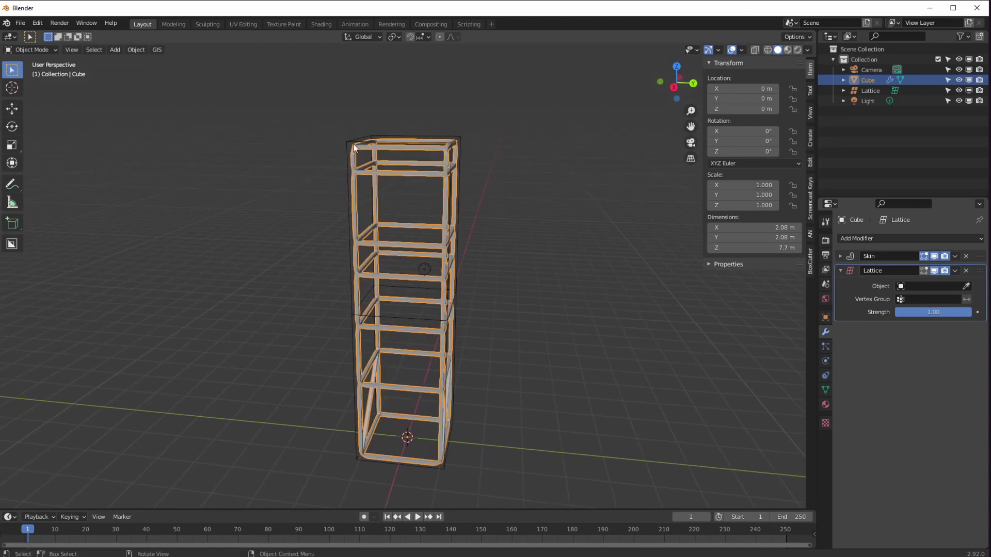
- Set the cube's Lattice modifier Object field to the Lattice object
left_click(337, 146)
left_click(14, 107)
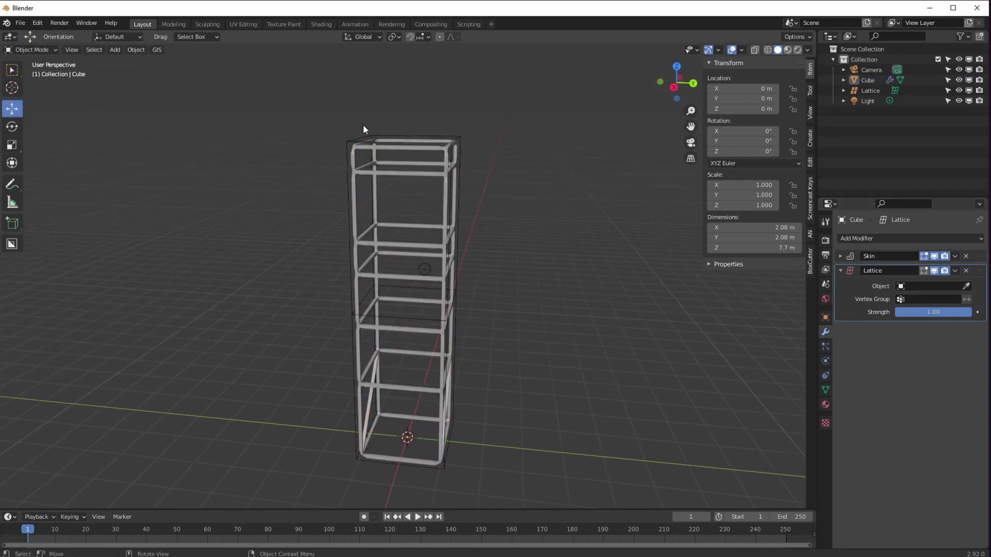
left_click(351, 141)
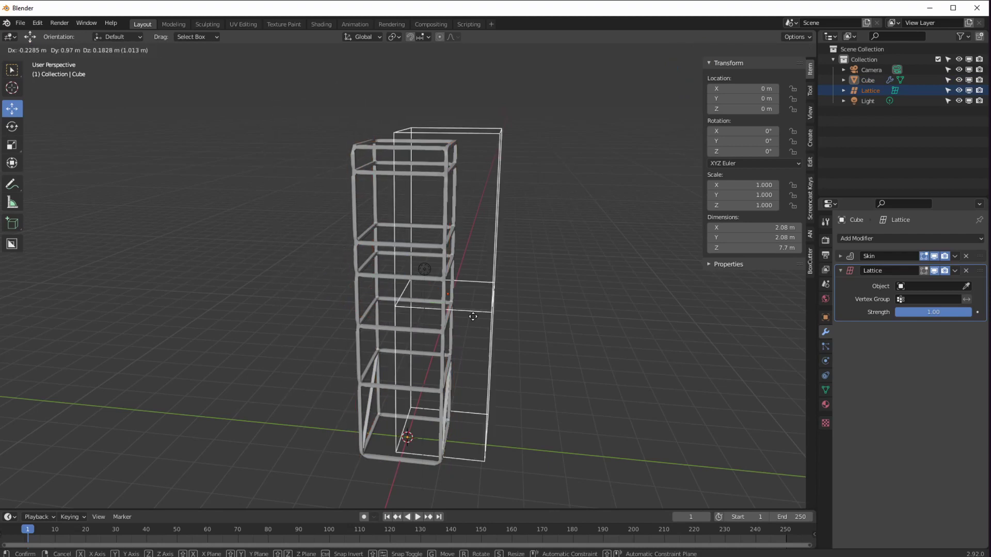
right_click(394, 268)
key("ctrl+z")
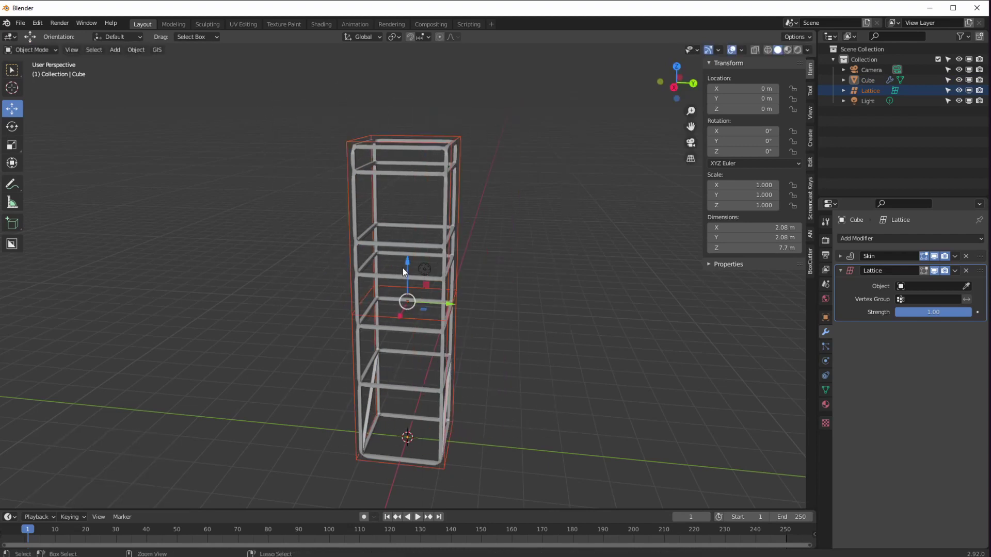
left_click(356, 171)
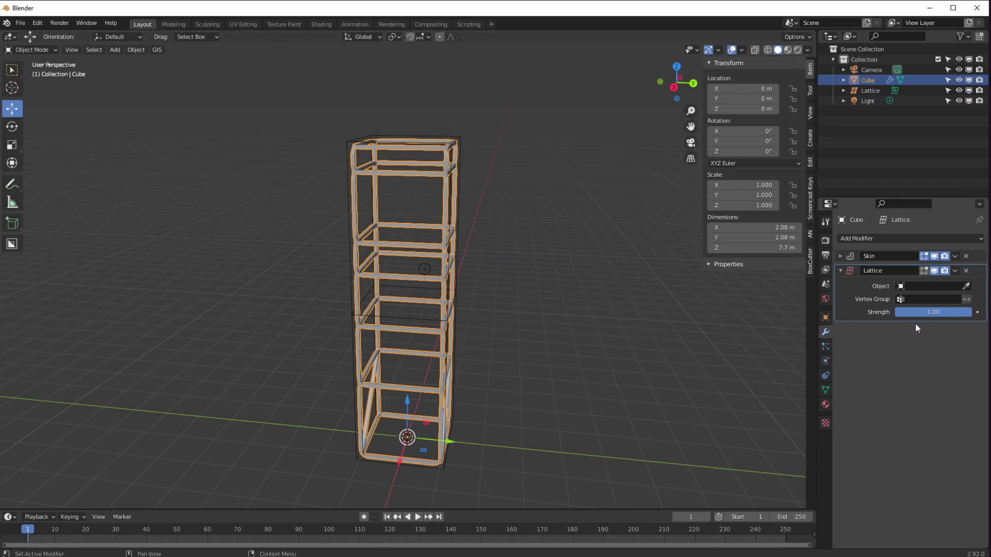
left_click(916, 287)
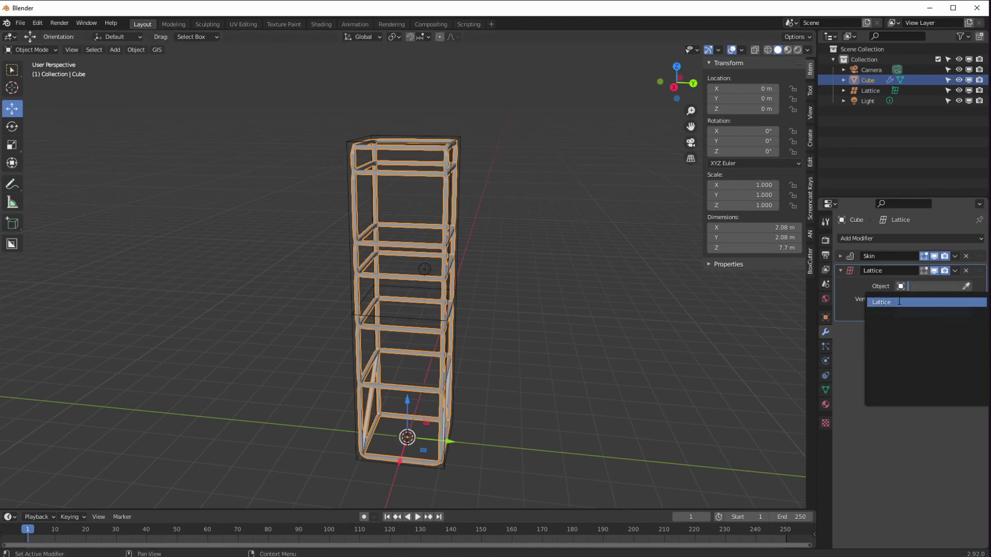
left_click(911, 302)
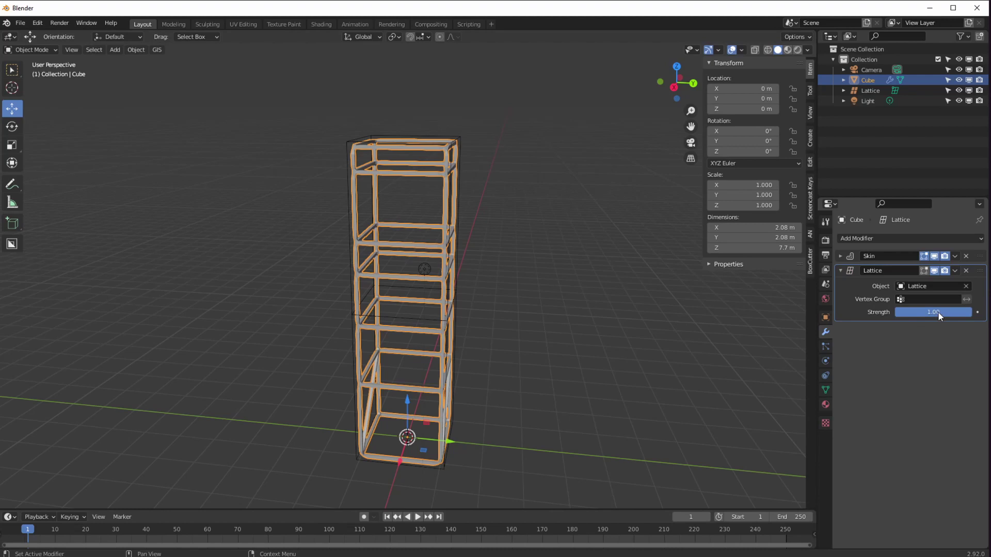
middle_click_drag(289, 144, 309, 178)
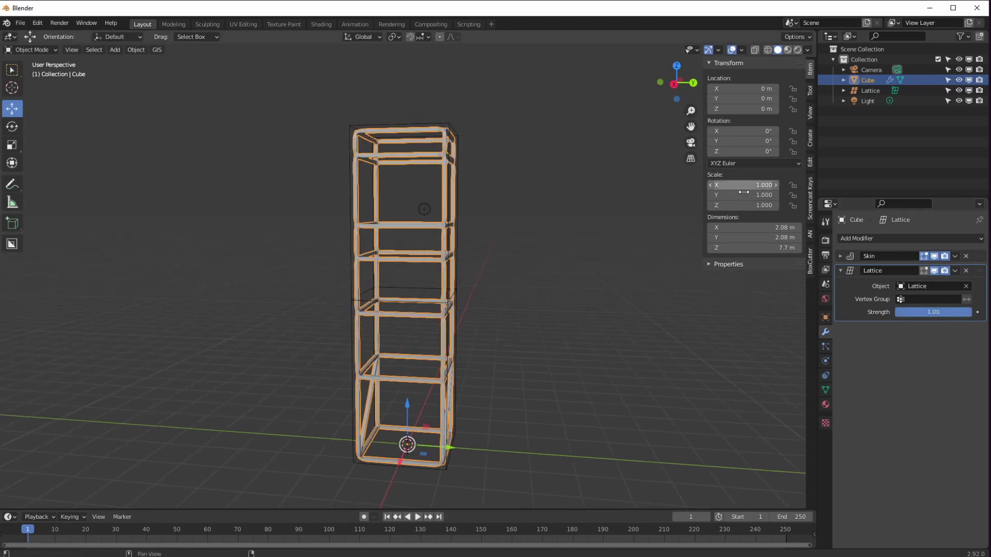
- In lattice Edit Mode, drag the top-left corner point -3.76 m along Y to curve the tower
left_click(347, 125)
left_click(825, 377)
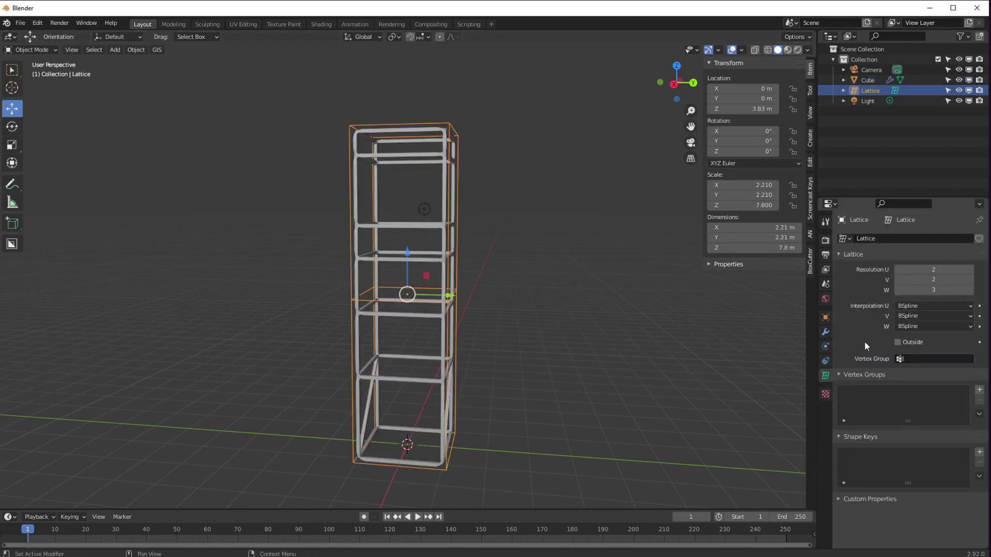
middle_click_drag(645, 322, 484, 310)
left_click(30, 73)
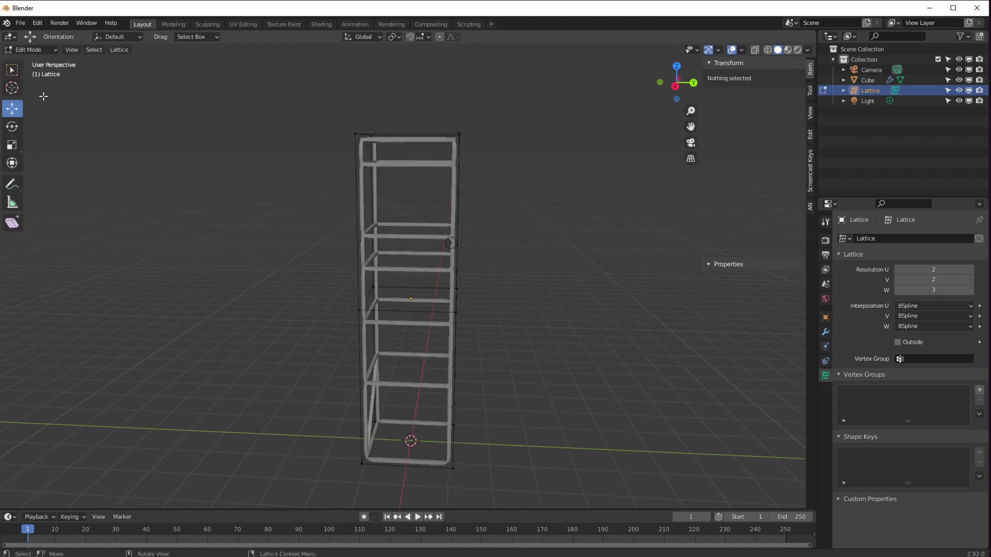
left_click_drag(247, 76, 405, 181)
middle_click_drag(403, 307, 402, 255)
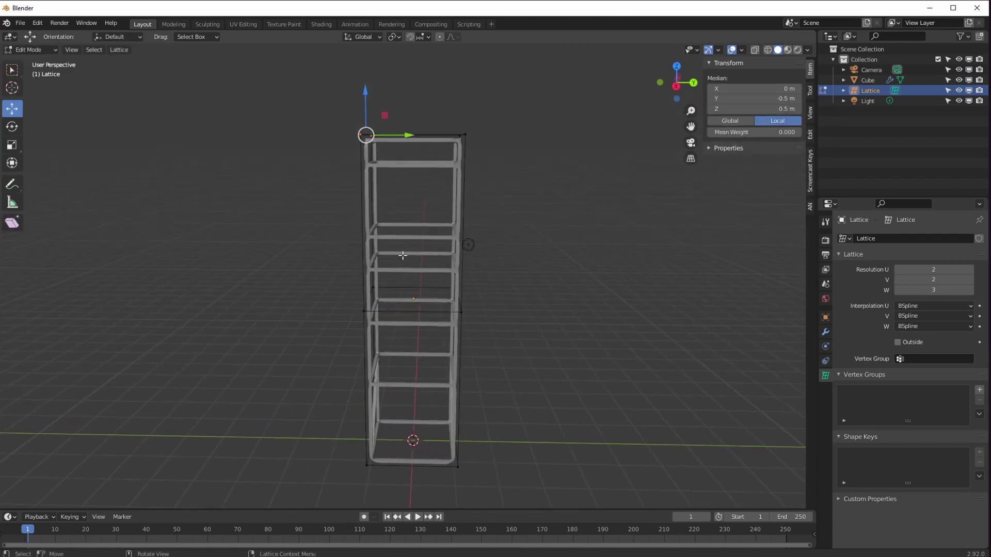
left_click_drag(407, 134, 288, 230)
middle_click_drag(288, 230, 384, 263)
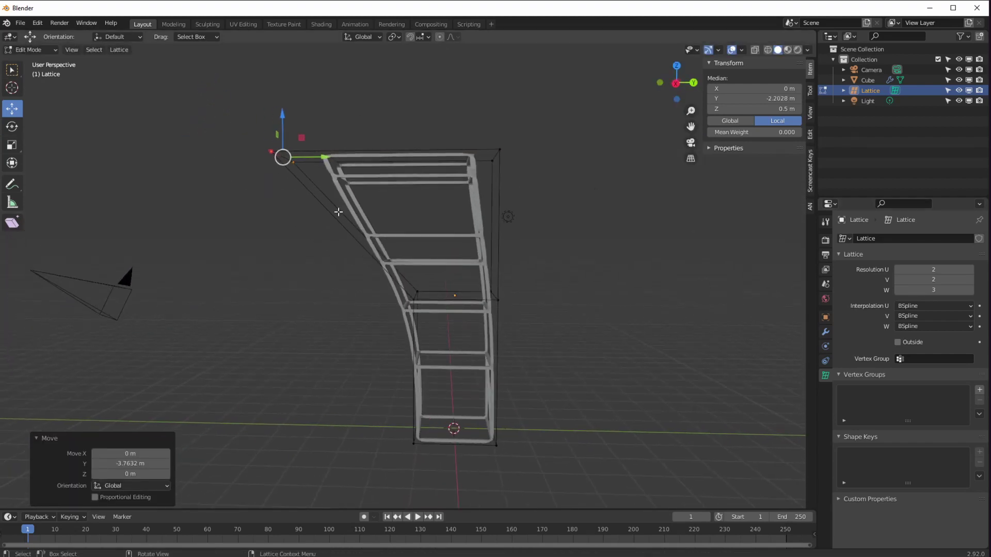
mouse_move(338, 212)
middle_mouse_down()
mouse_move(332, 221)
mouse_move(356, 214)
middle_mouse_up()
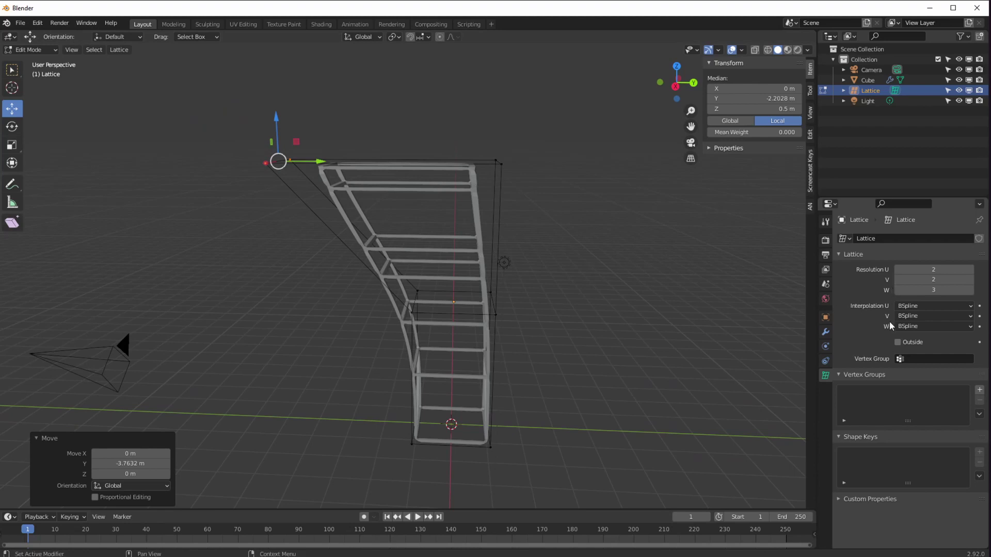
- Try Linear, Cardinal and BSpline for U interpolation, and set V and W to Linear
left_click(907, 305)
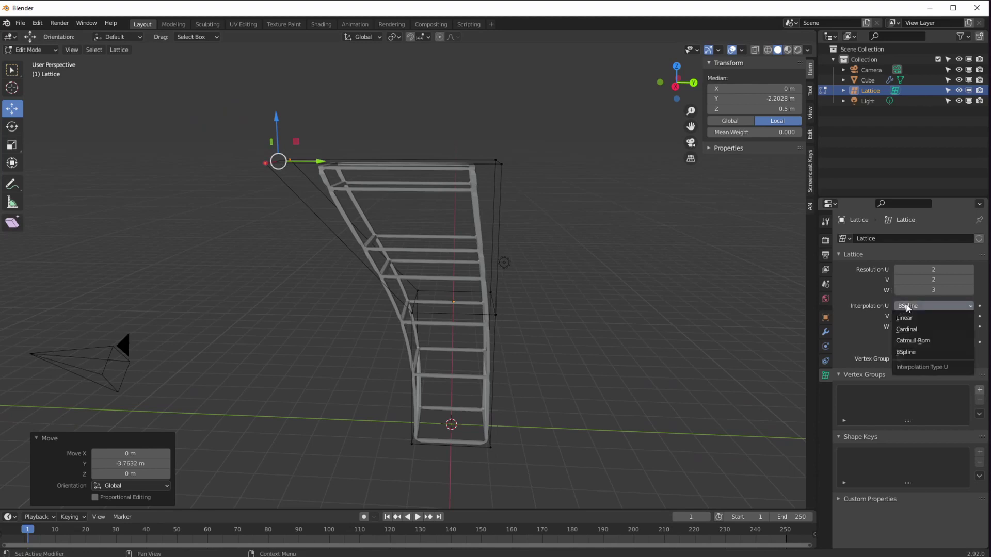
left_click(903, 316)
left_click(903, 305)
left_click(903, 316)
left_click(903, 306)
left_click(902, 317)
left_click(903, 305)
left_click(900, 352)
left_click(906, 316)
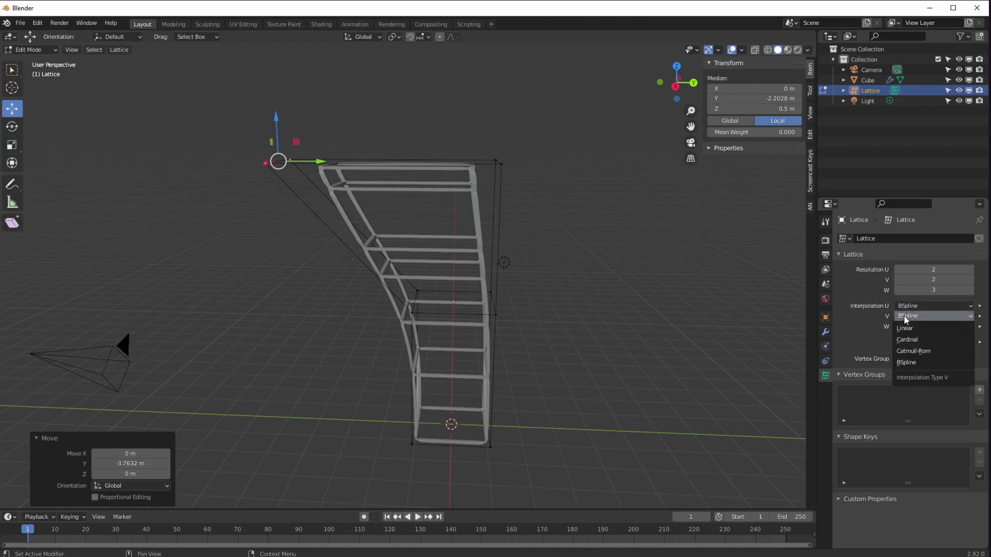
left_click(904, 329)
middle_click_drag(453, 320, 506, 296)
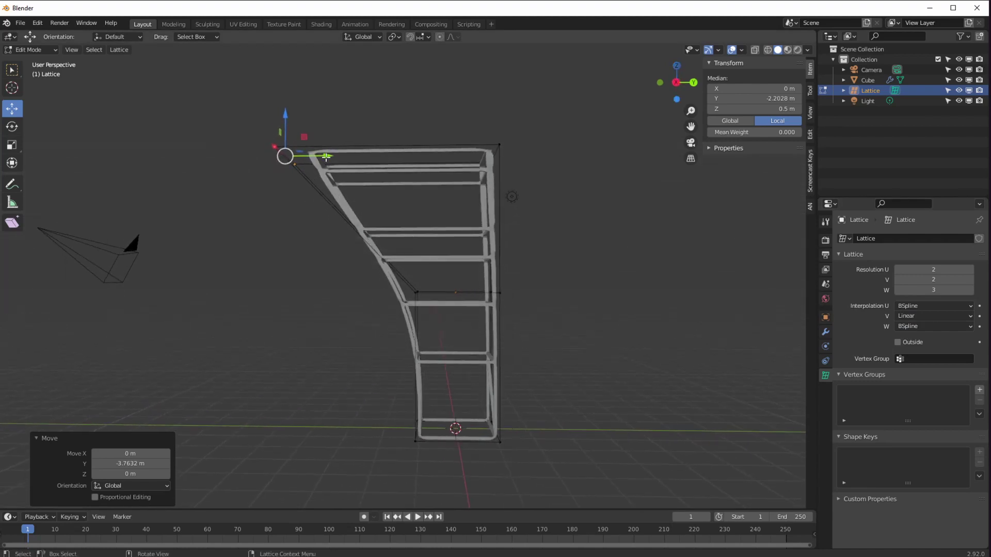
left_click(904, 327)
left_click(904, 338)
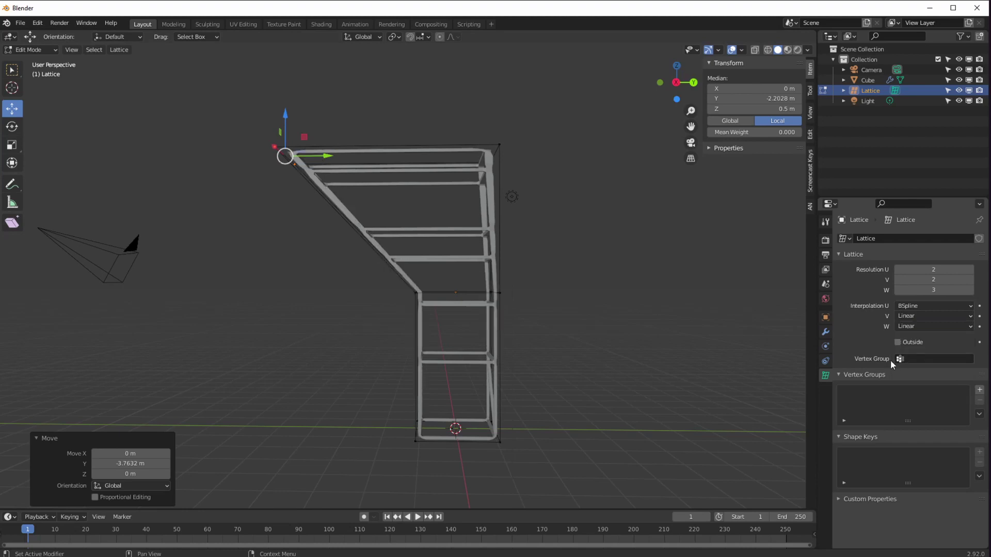
middle_click_drag(588, 342, 579, 354)
middle_click_drag(304, 226, 386, 261)
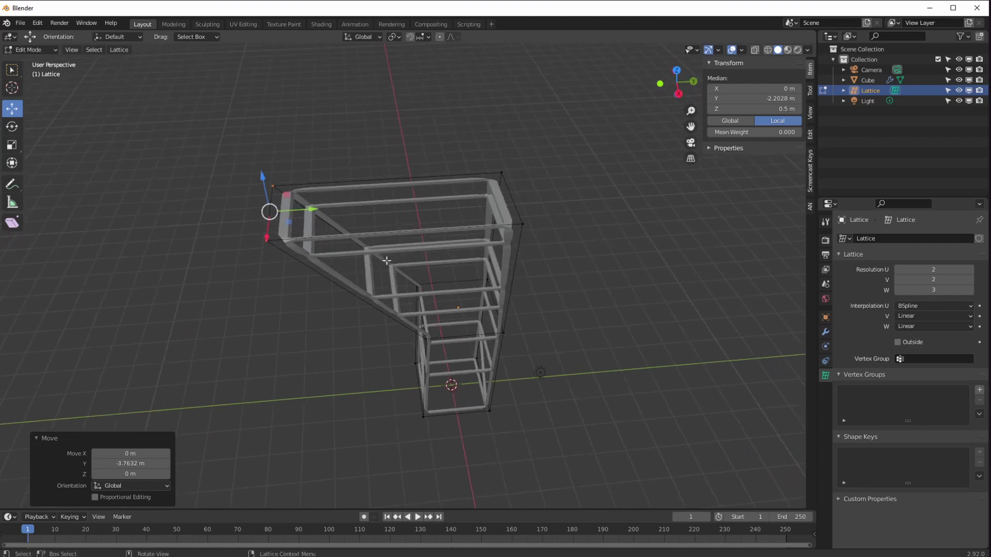
- Shift the selected top points along X and Y, with U interpolation set to Linear
left_click_drag(266, 236, 252, 352)
middle_click_drag(252, 352, 396, 291)
left_click(903, 307)
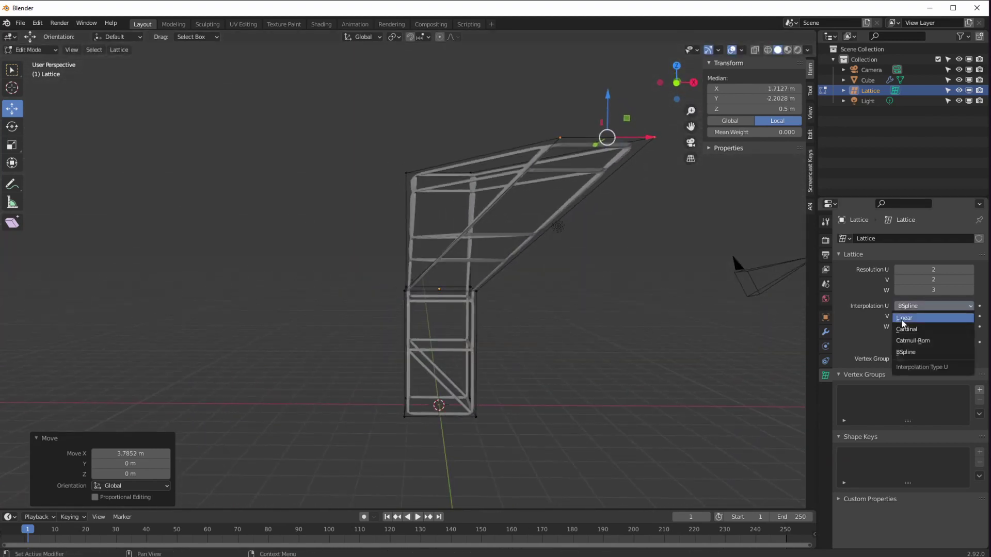
left_click(903, 318)
middle_click_drag(413, 232, 361, 203)
left_click_drag(405, 158, 390, 158)
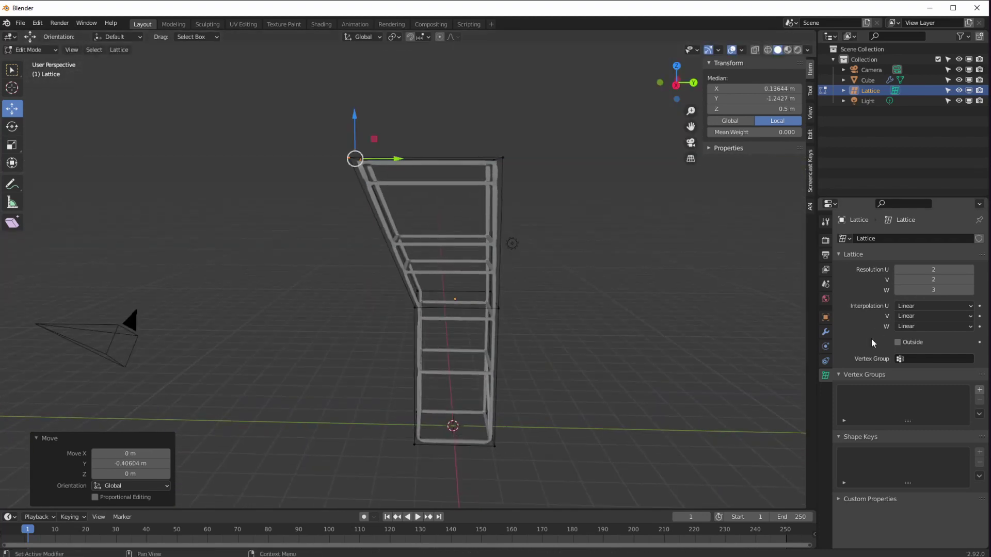
- Set U, V and W interpolation to Cardinal and pull the top points about -1.6 m along Y
left_click(904, 320)
left_click(900, 336)
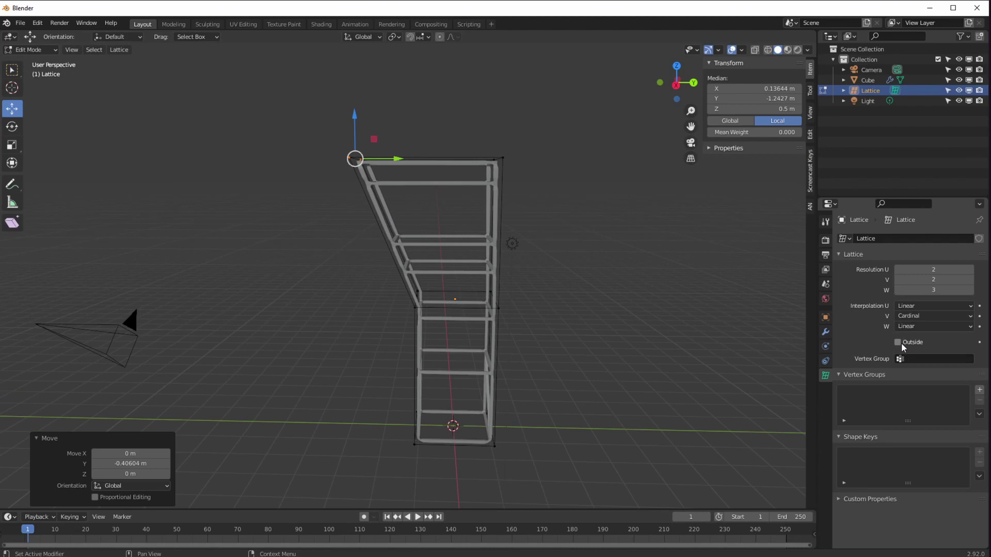
left_click(904, 306)
left_click(901, 332)
left_click(898, 327)
left_click(908, 355)
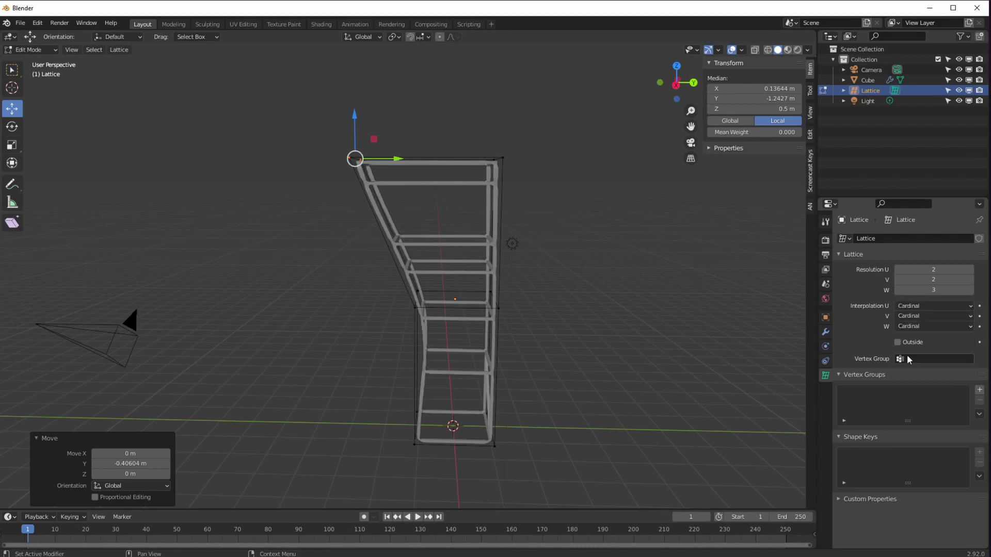
middle_click_drag(619, 361, 407, 184)
left_click_drag(399, 153, 352, 202)
- Push the lattice's top corner points outward along Y
middle_click_drag(352, 203, 357, 244)
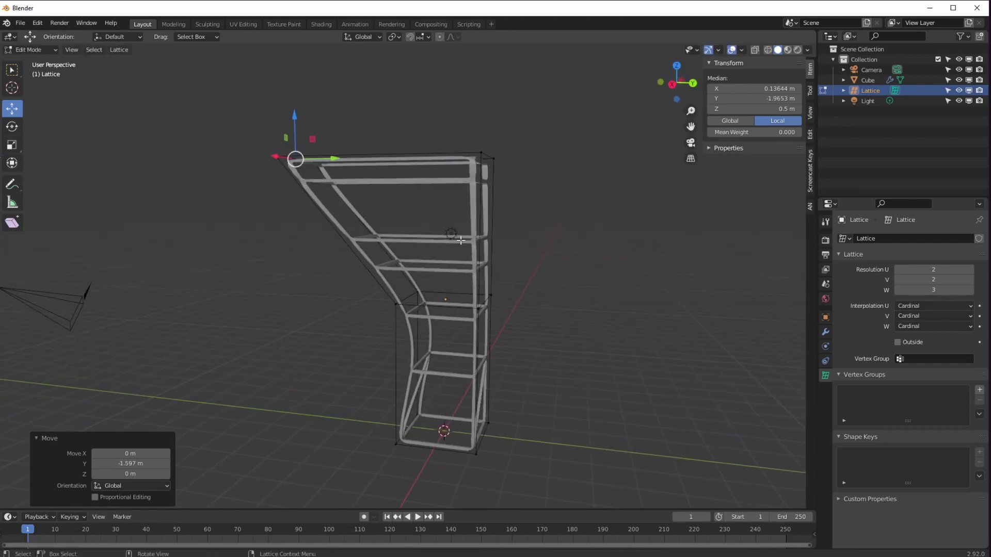
left_click_drag(422, 110, 551, 176)
middle_click_drag(550, 176, 563, 208)
left_click_drag(538, 157, 679, 204)
middle_click_drag(678, 204, 320, 196)
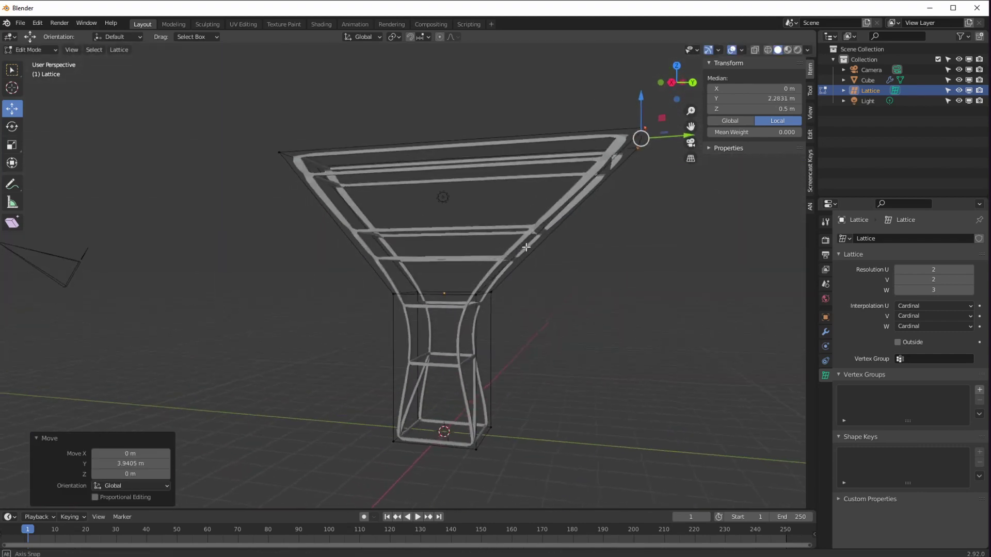
left_click(292, 153)
left_click_drag(339, 155, 320, 160)
middle_click_drag(319, 160, 309, 234)
- Scale the lattice's top row of points 3.906 along X into a wide funnel
middle_click_drag(478, 293, 444, 268)
left_click_drag(264, 129, 431, 196)
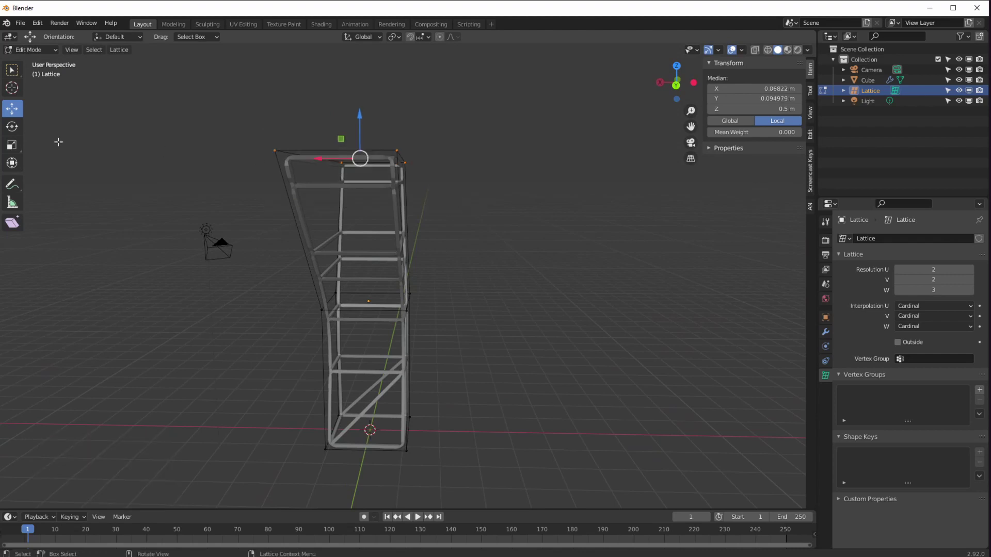
left_click_drag(317, 162, 184, 207)
middle_click_drag(184, 207, 283, 227)
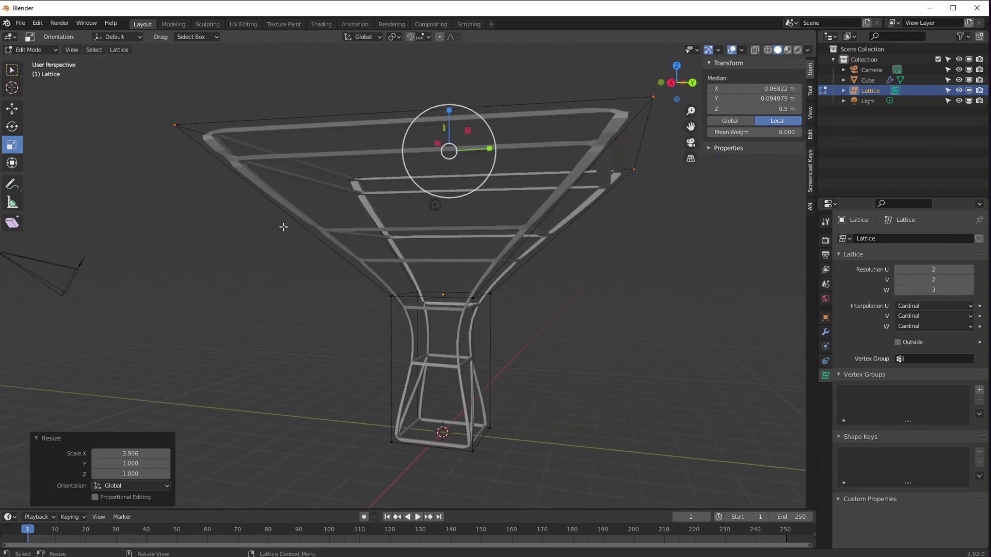
middle_click_drag(505, 216, 671, 273)
- Set the lattice's U, V and W interpolation to Catmull-Rom
left_click(901, 307)
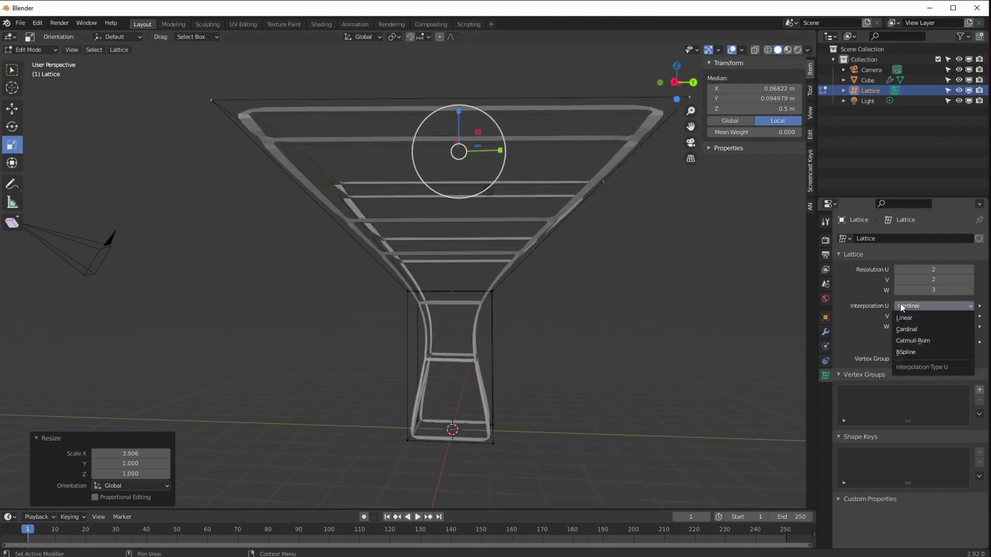
left_click(912, 341)
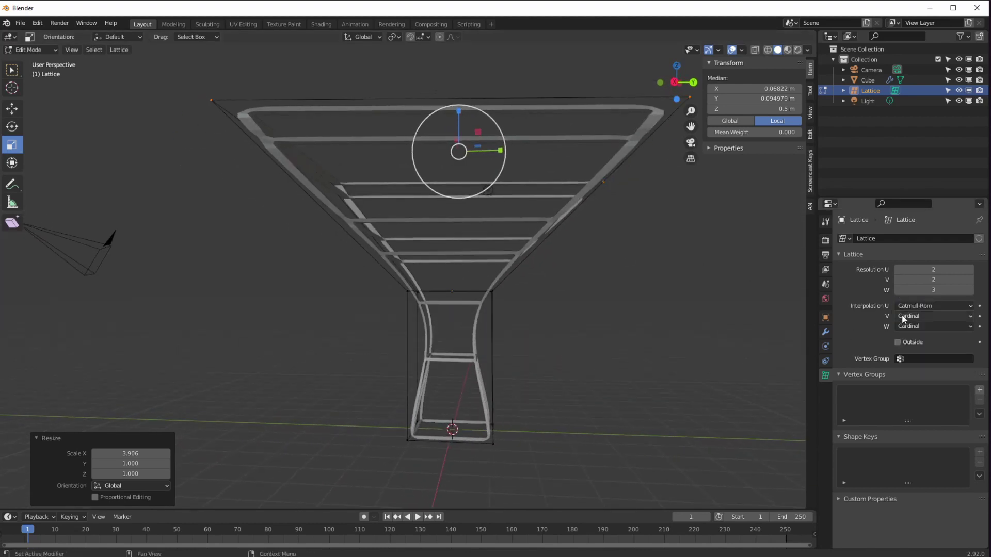
left_click(904, 316)
left_click(911, 351)
left_click(904, 326)
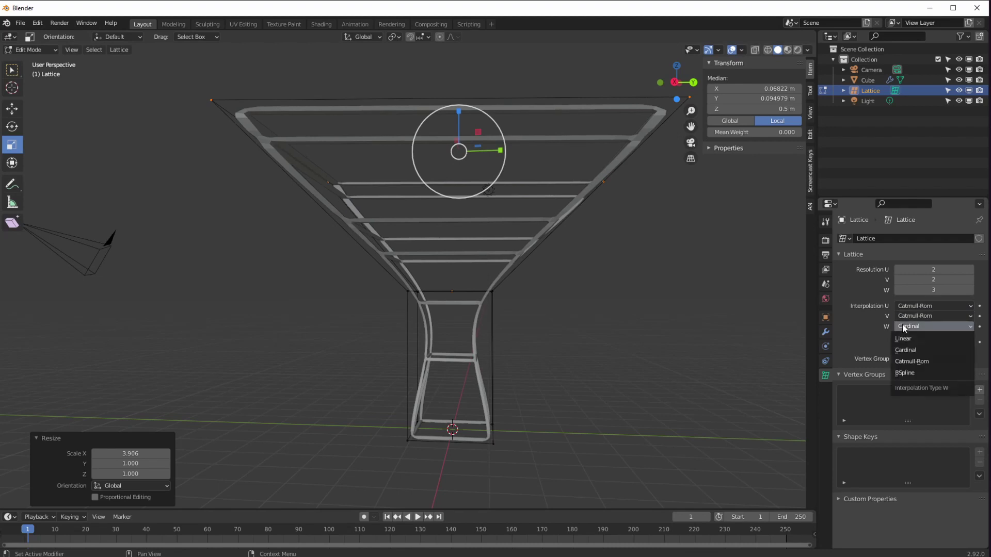
left_click(903, 363)
mouse_move(612, 336)
middle_mouse_down()
mouse_move(526, 336)
mouse_move(624, 339)
middle_mouse_up()
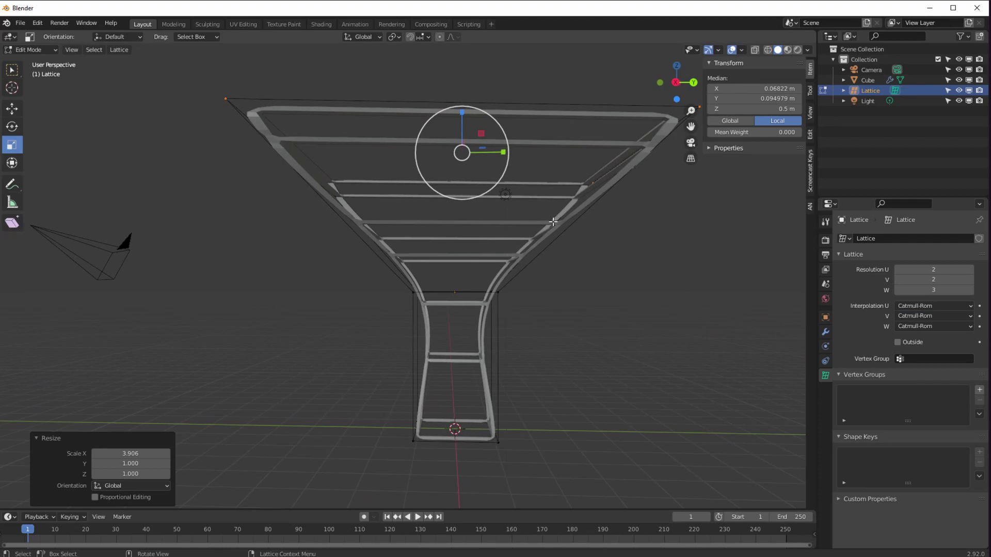
mouse_move(499, 400)
middle_mouse_down()
mouse_move(521, 403)
mouse_move(491, 405)
mouse_move(497, 390)
middle_mouse_up()
- Move the upper-left corner points to bend the tower's top over, flipping the median Y sign
left_click_drag(147, 105, 338, 234)
left_click(18, 109)
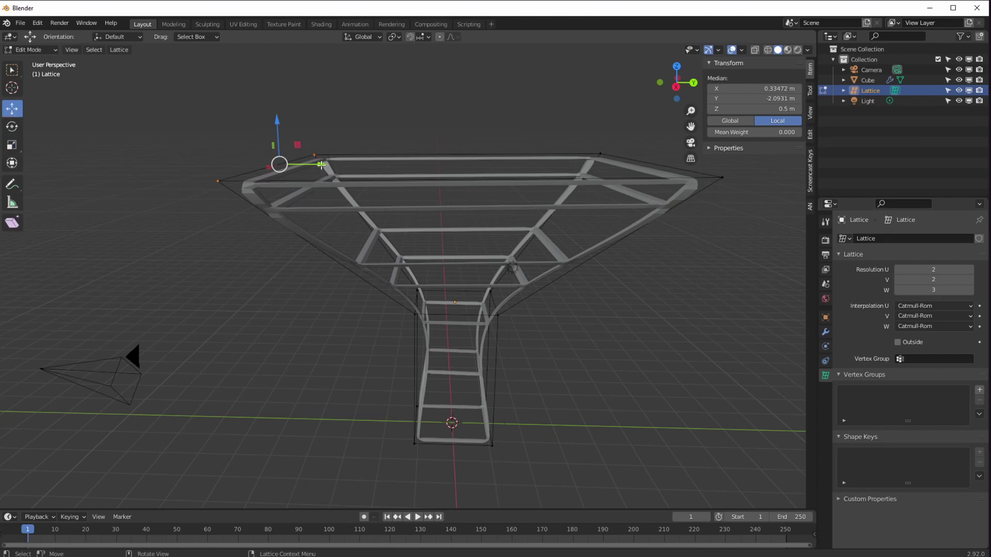
left_click_drag(321, 165, 506, 165)
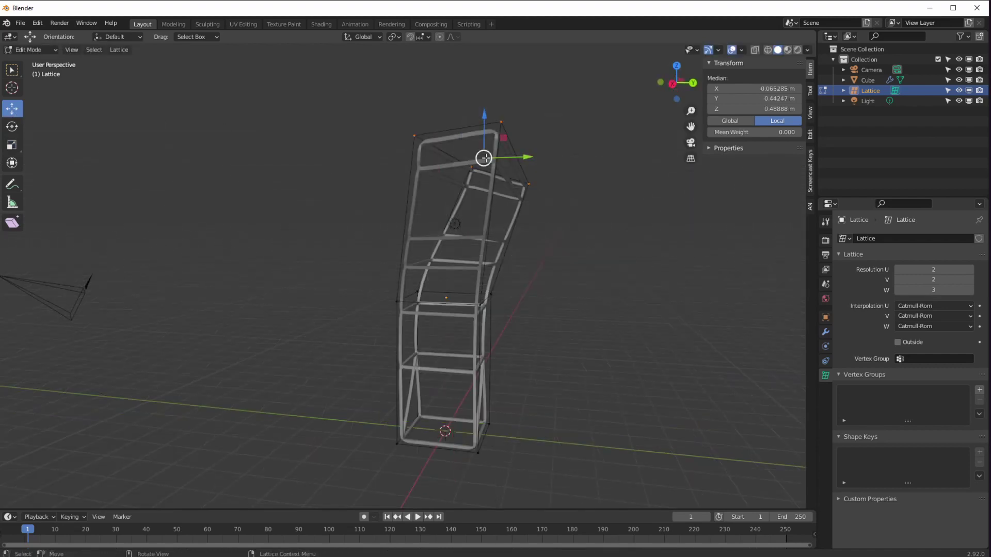
left_click_drag(485, 158, 426, 192)
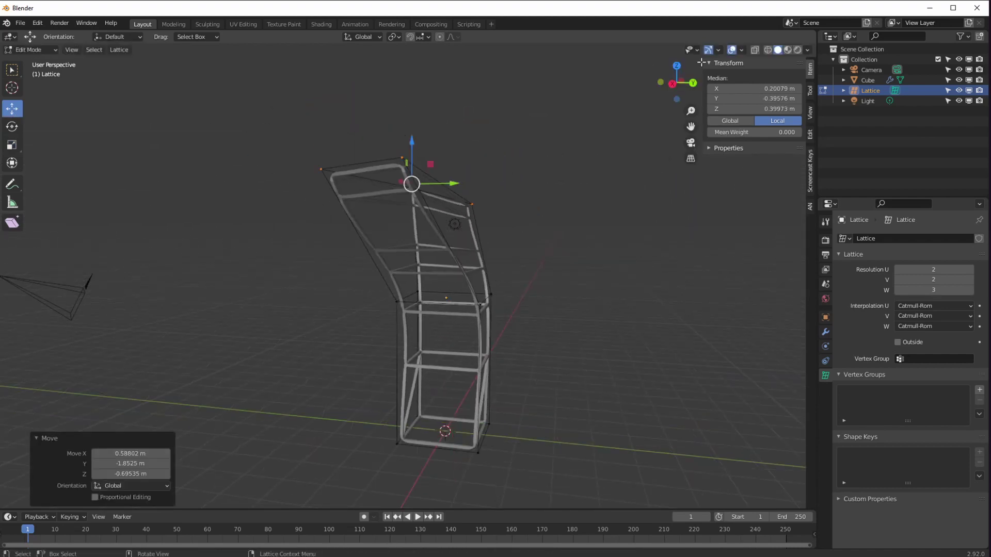
right_click(748, 87)
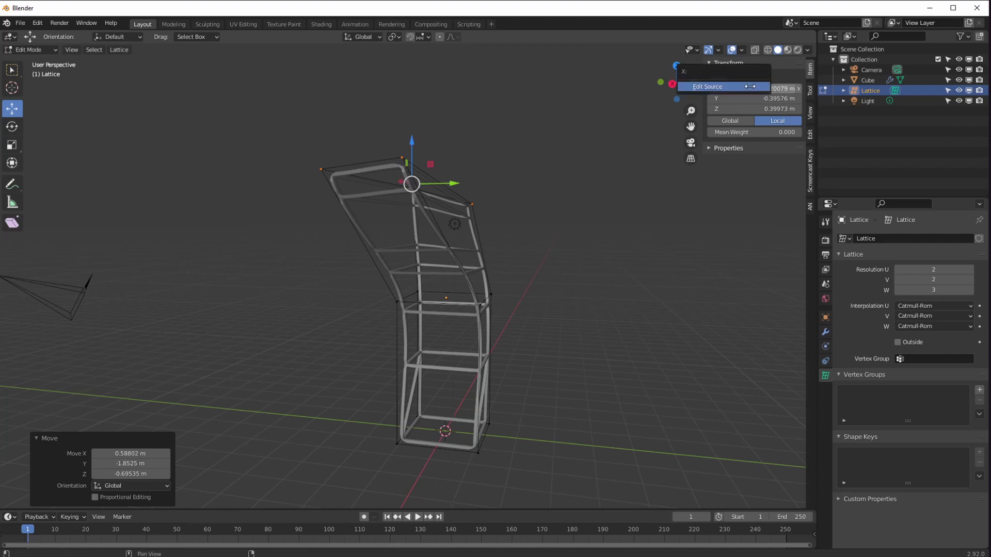
right_click(737, 87)
key("Escape")
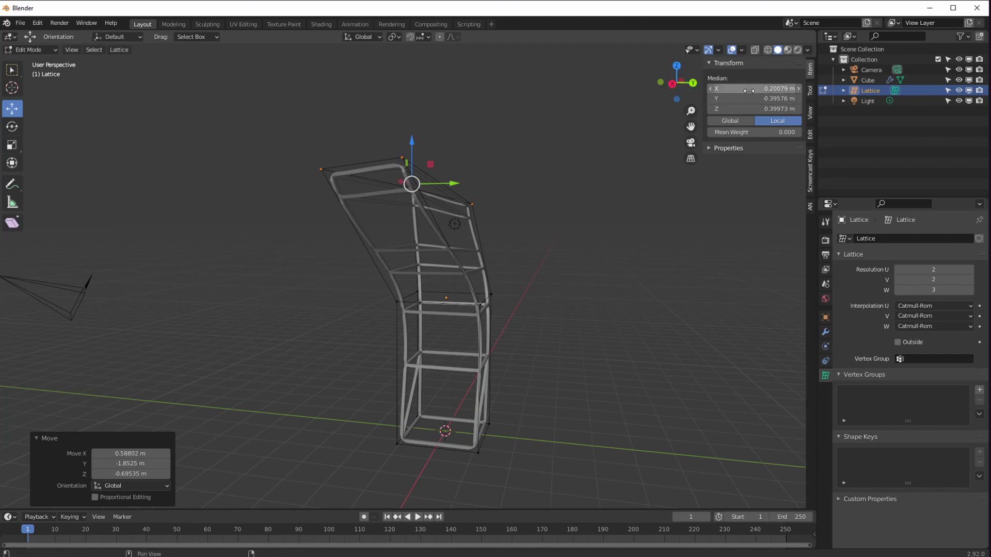
key("minus")
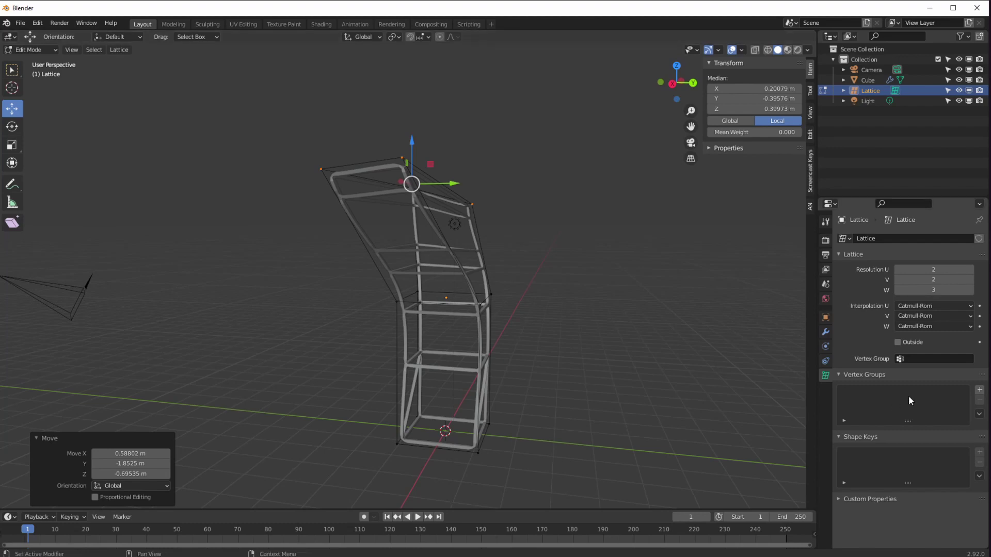
- Undo and redo through the earlier bent lattice shapes
key("ctrl+z")
key("ctrl+z")
key("ctrl+z")
key("ctrl+z")
key("ctrl+z")
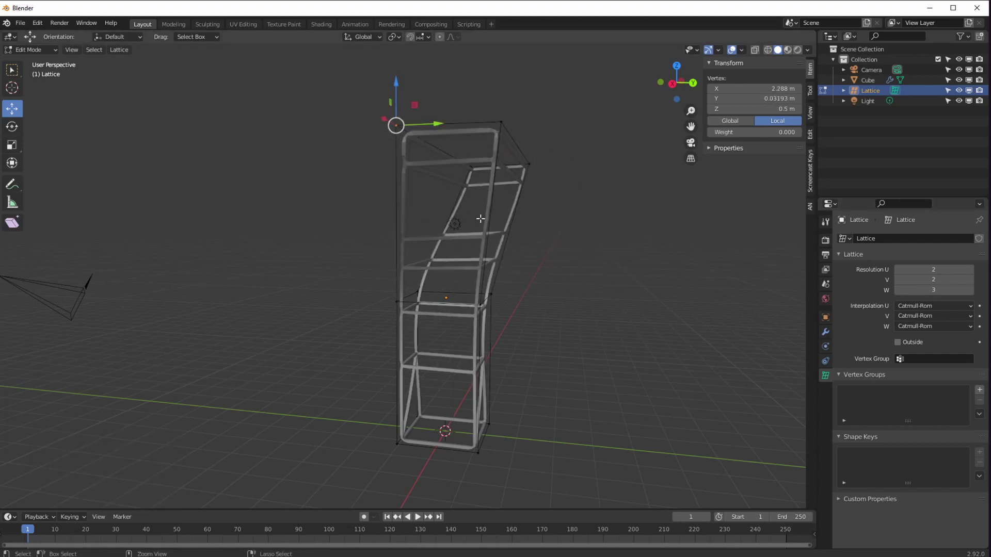
key("ctrl+z")
middle_click_drag(458, 218, 519, 221)
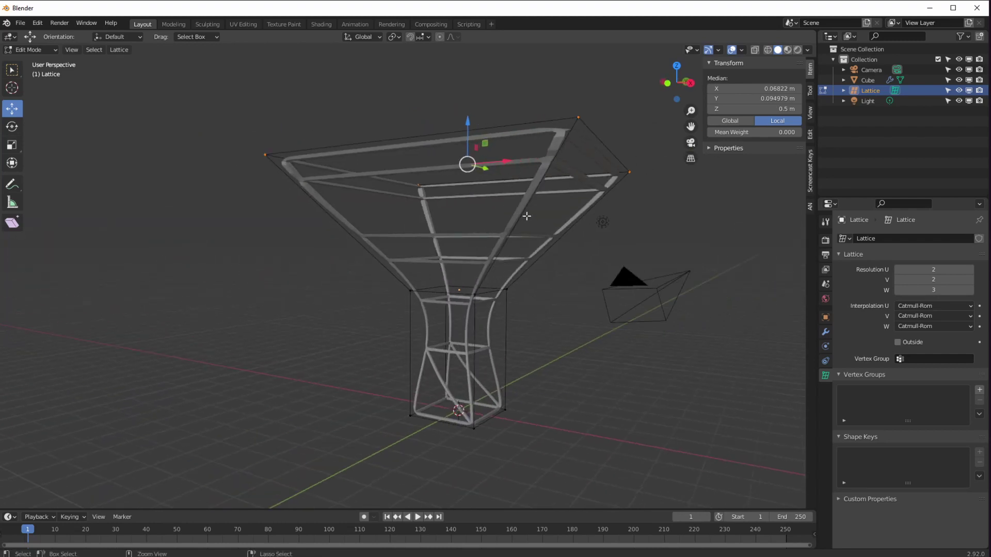
key("ctrl+z")
key("ctrl+z")
key("ctrl+z")
key("ctrl+z")
key("ctrl+z")
key("ctrl+z")
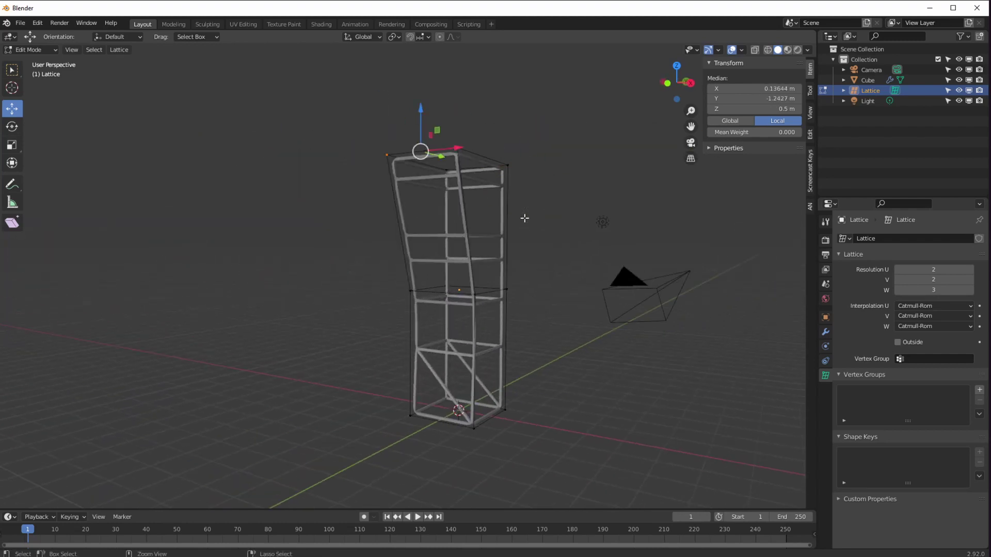
key("ctrl+shift+z")
key("ctrl+shift+z")
key("ctrl+shift+z")
key("ctrl+shift+z")
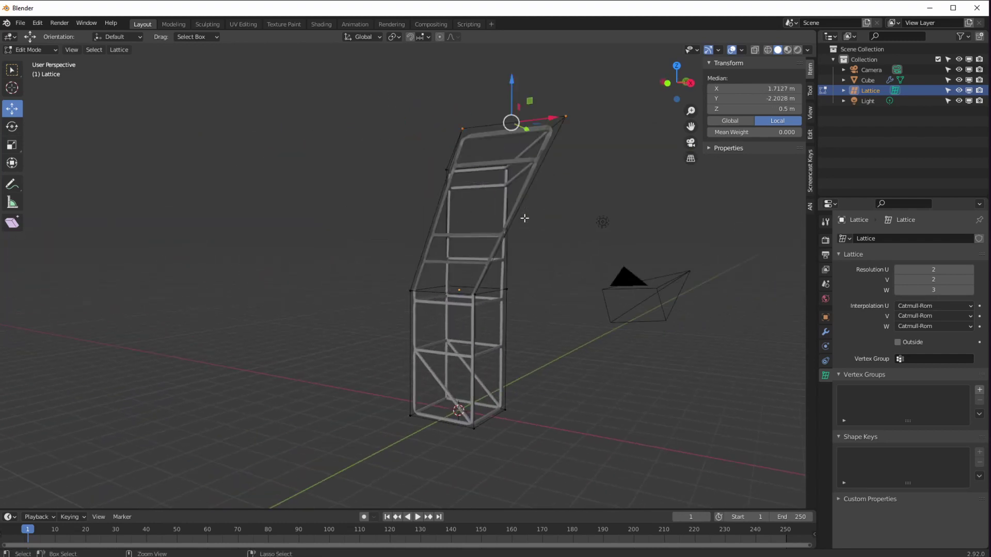
key("ctrl+shift+z")
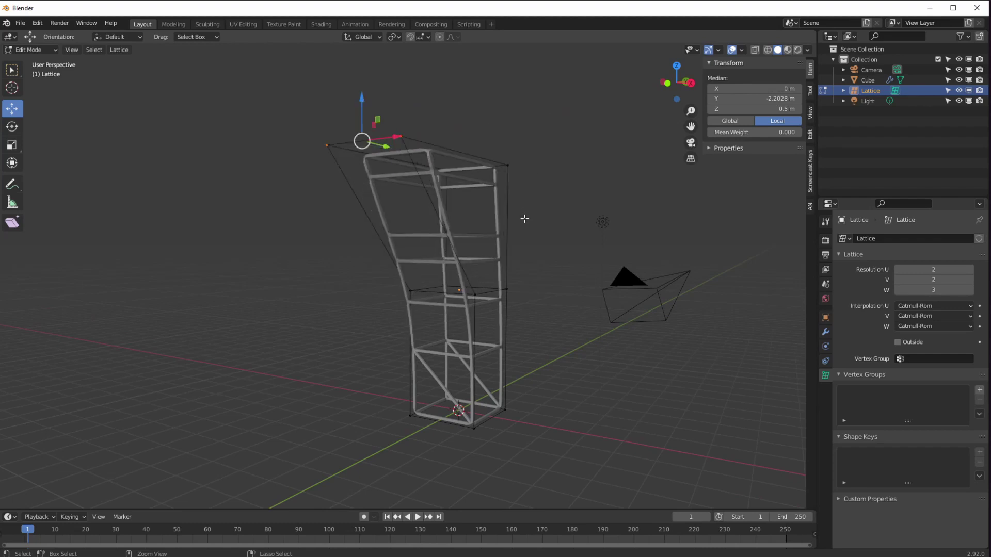
middle_click_drag(524, 218, 425, 186)
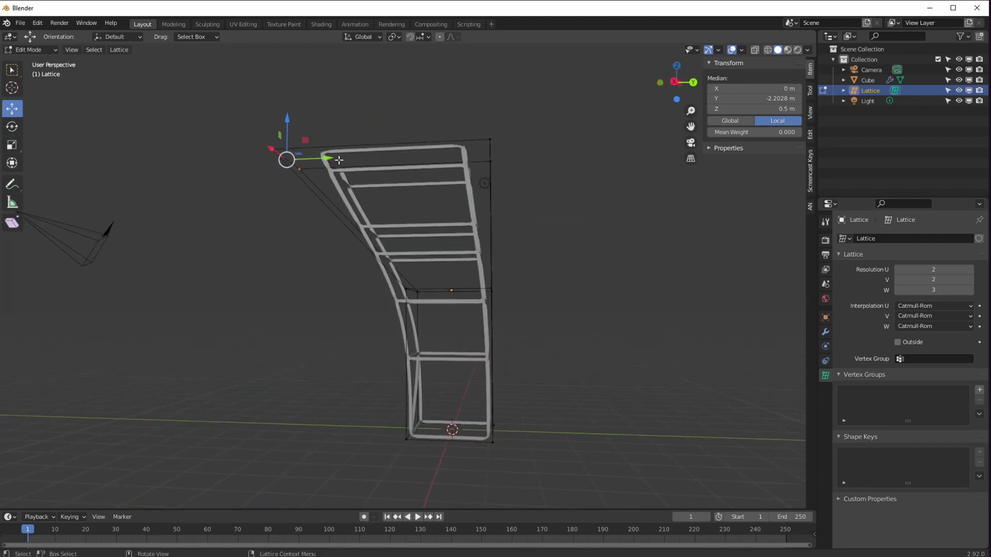
- Slide the top points back along Y and set the top-left corner point's Y to -0.5
left_click_drag(339, 160, 457, 177)
middle_click_drag(457, 178, 399, 178)
left_click_drag(325, 132, 416, 192)
middle_click_drag(416, 192, 390, 228)
left_click(755, 99)
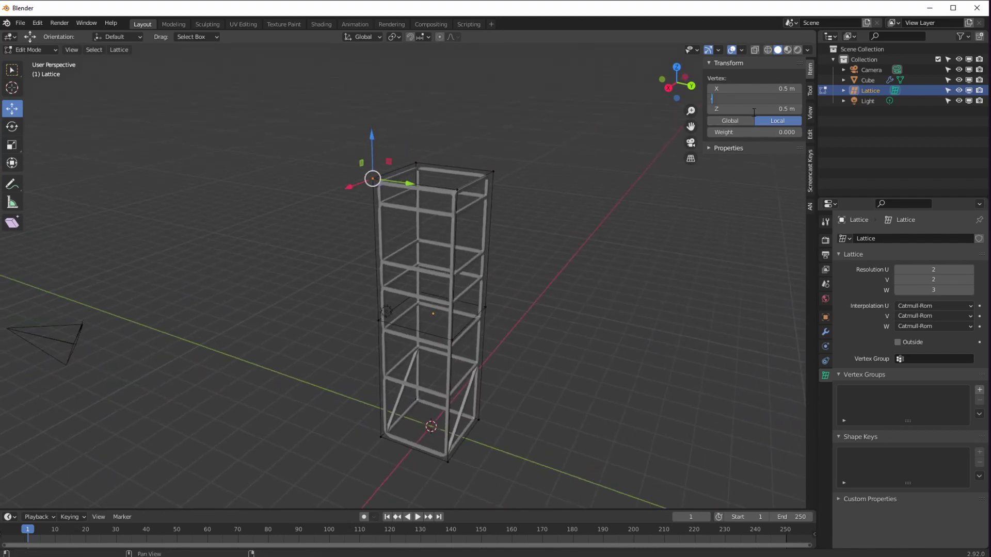
type("-.5")
key("Return")
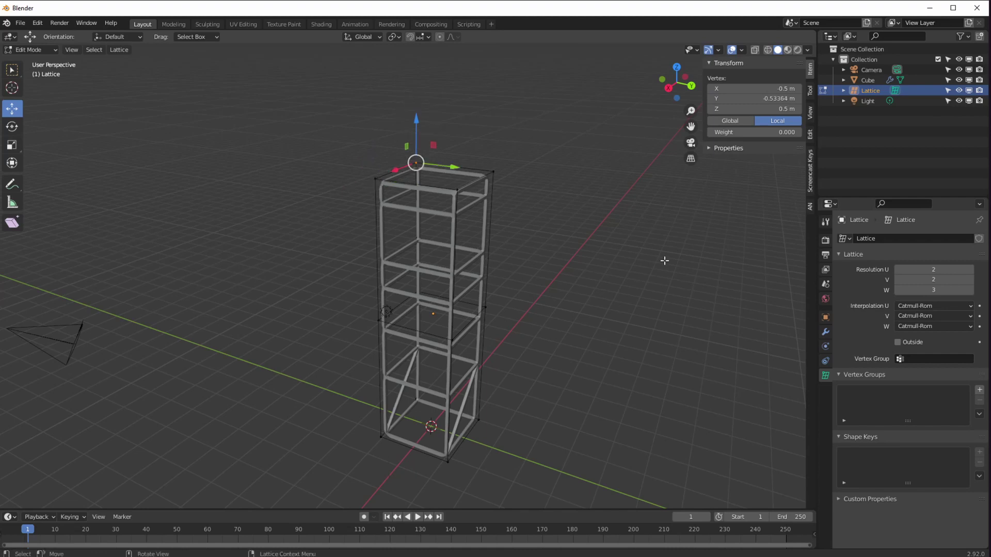
left_click(769, 101)
key("Return")
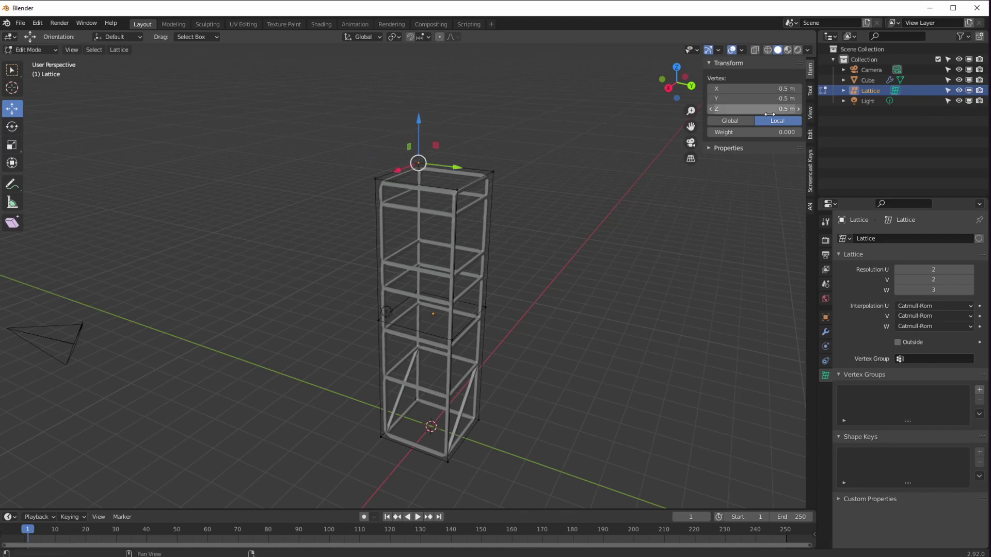
- Select the lattice's top row of points, viewed from the front
middle_click_drag(361, 242, 302, 133)
left_click_drag(303, 132, 542, 215)
middle_click_drag(542, 214, 469, 303)
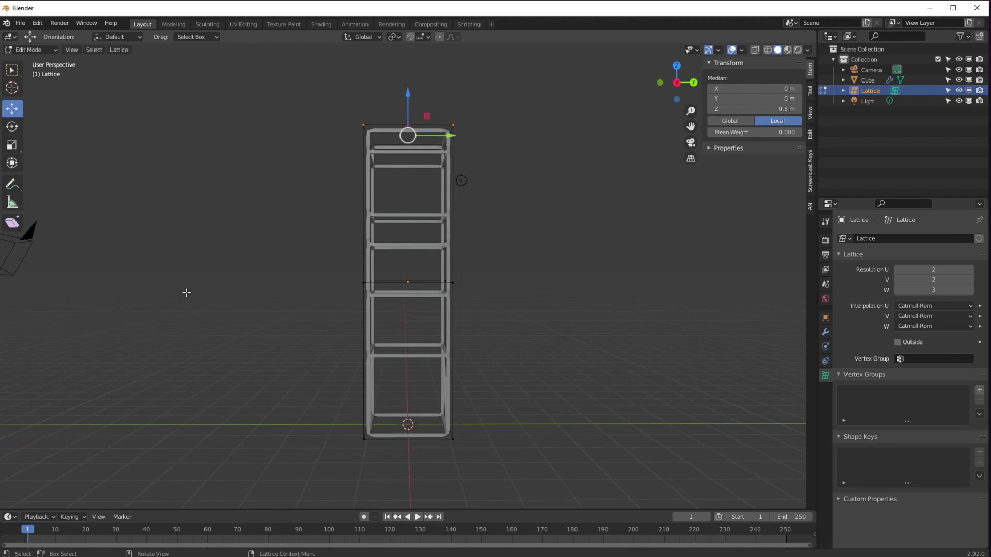
- Add a topVerts vertex group and assign the selected top points to it
mouse_move(285, 261)
middle_mouse_down()
mouse_move(312, 273)
mouse_move(294, 289)
mouse_move(294, 273)
middle_mouse_up()
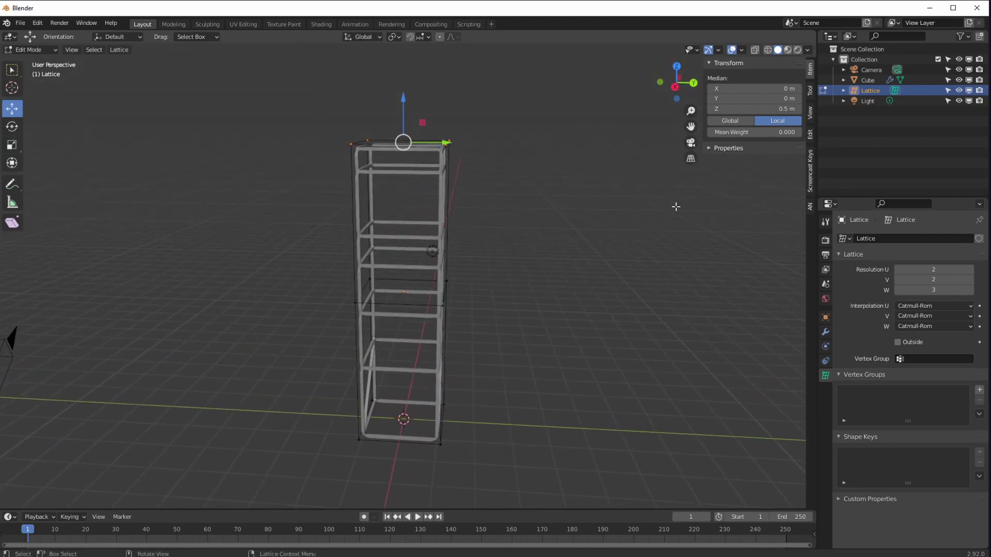
middle_click_drag(511, 311, 521, 356)
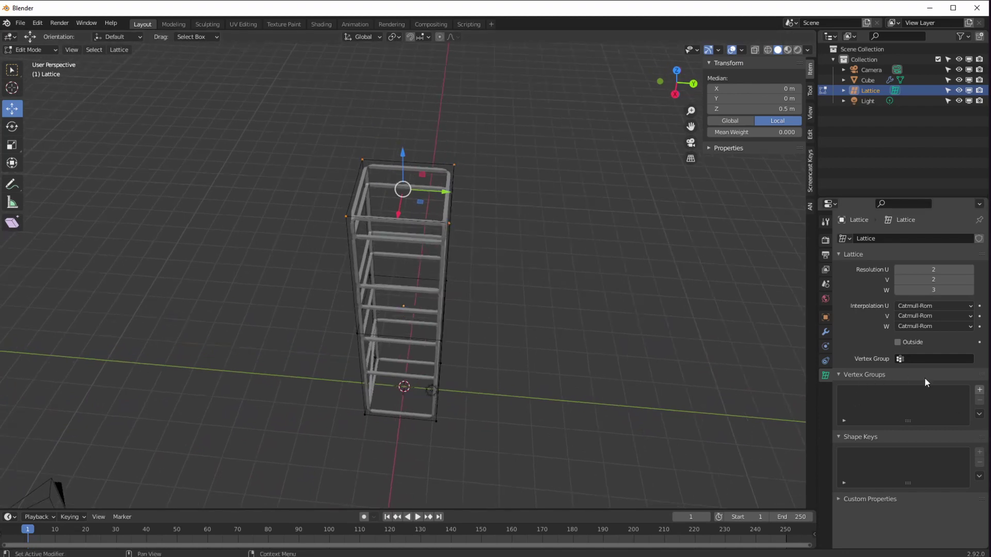
left_click(979, 390)
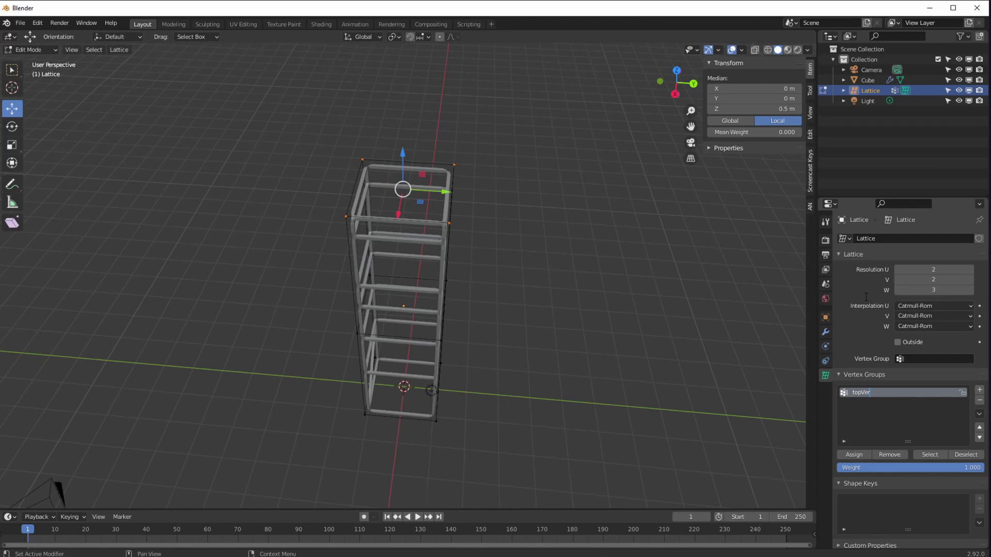
left_click(859, 458)
- Select the middle row of points and assign them to a new vertex group named midVerts
middle_click_drag(553, 327, 539, 316)
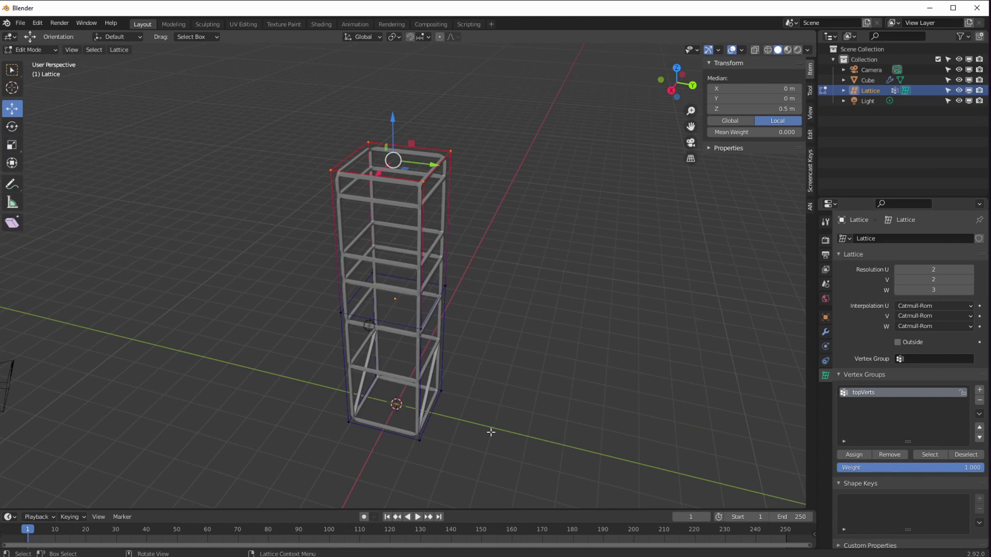
middle_click_drag(522, 394, 535, 336)
left_click_drag(233, 241, 459, 304)
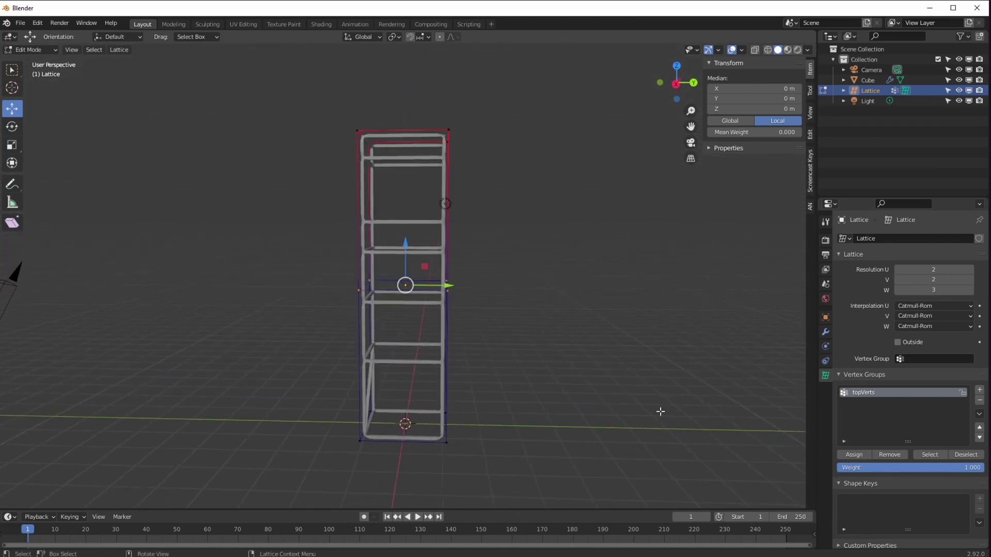
left_click(979, 390)
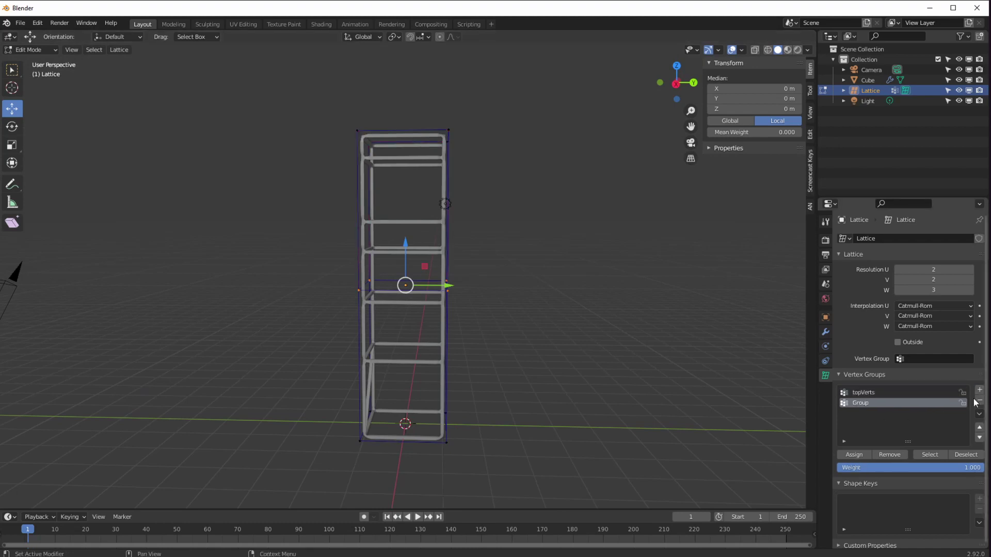
type("midVerts")
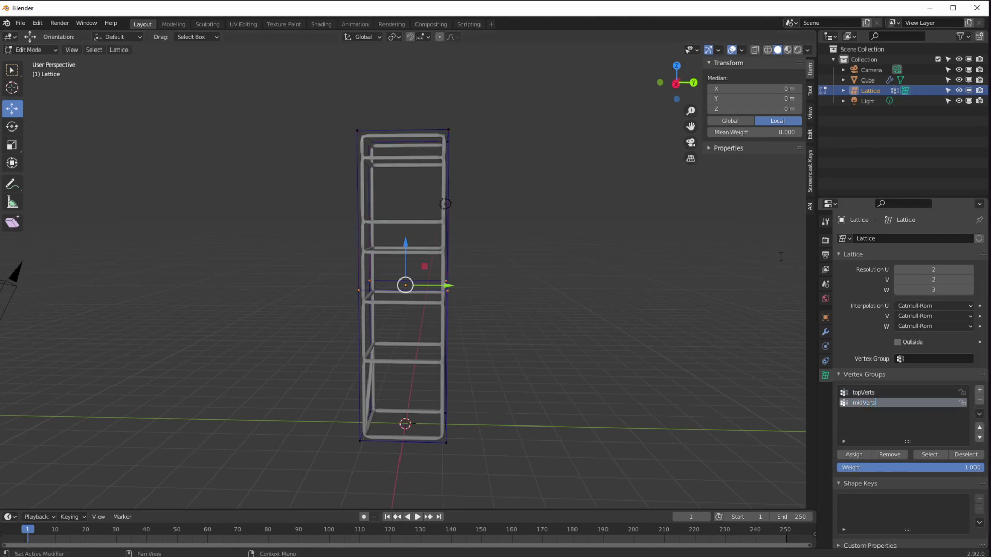
key("Return")
left_click(854, 454)
middle_click_drag(697, 361, 407, 325)
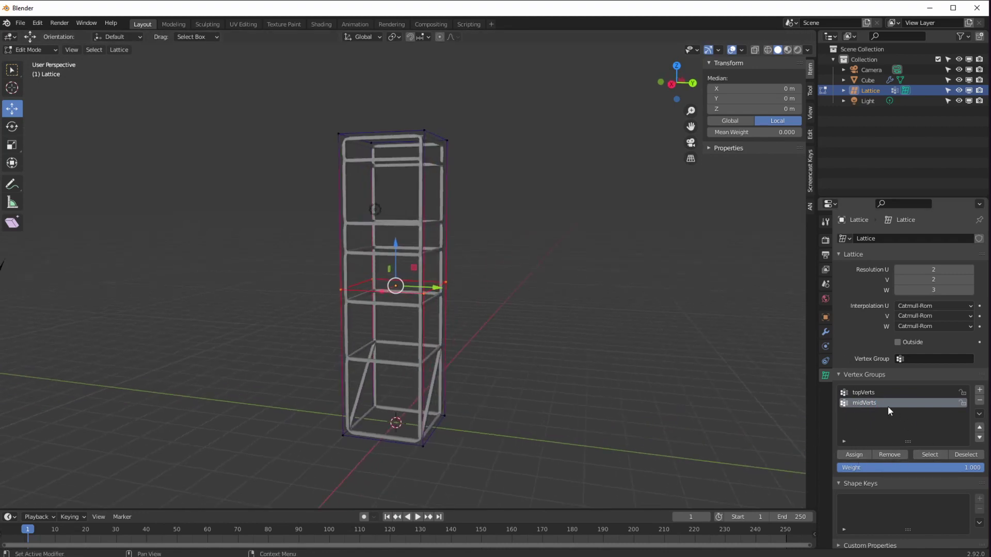
- Test topVerts and midVerts by selecting and deselecting each group's points
left_click(873, 392)
left_click(928, 454)
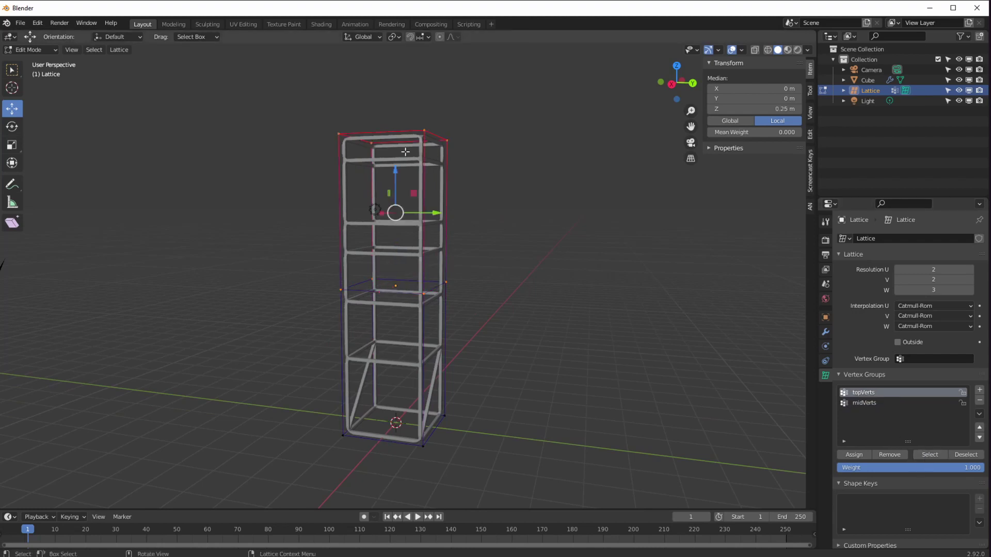
left_click(859, 402)
left_click(928, 455)
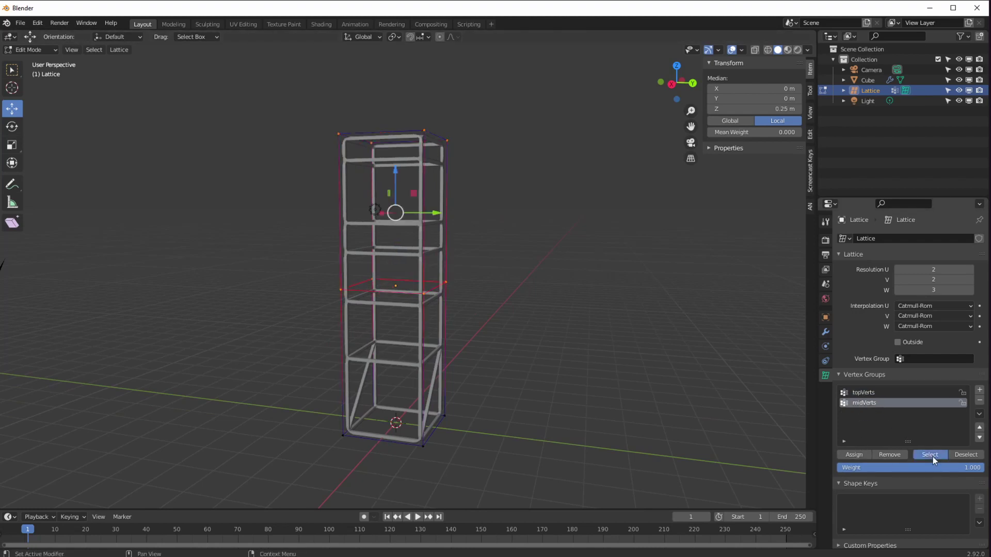
left_click(866, 391)
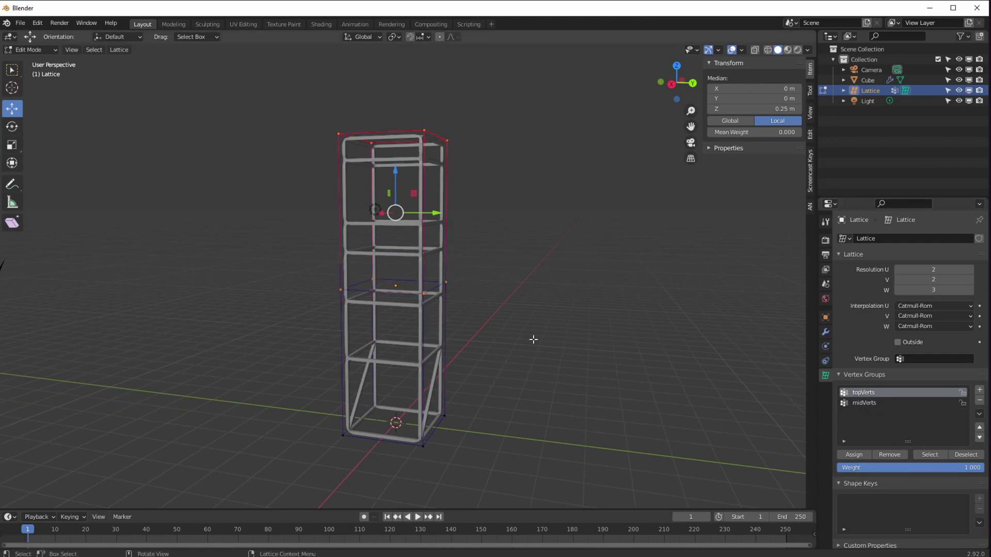
left_click(956, 454)
middle_click_drag(593, 372, 568, 371)
left_click(864, 403)
left_click(965, 455)
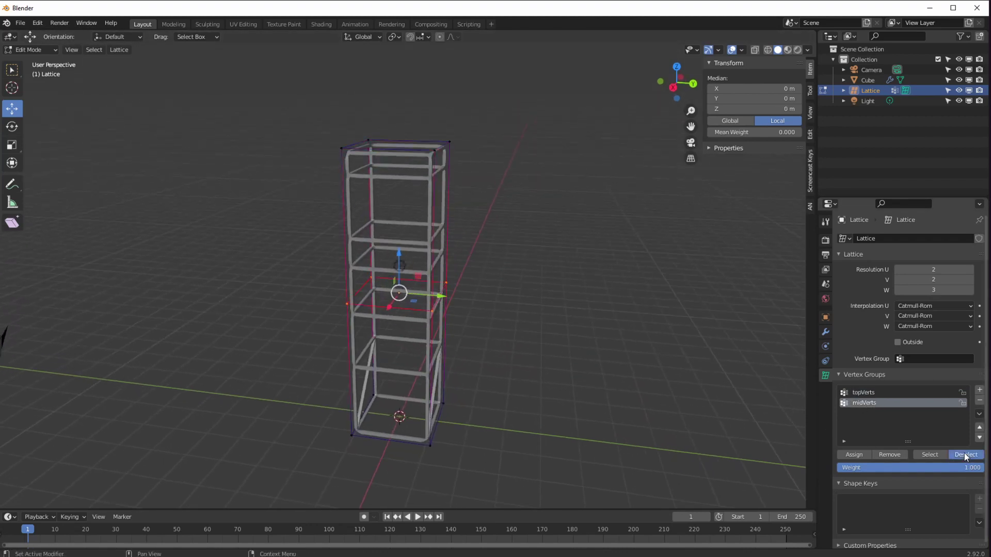
middle_click_drag(593, 335, 269, 335)
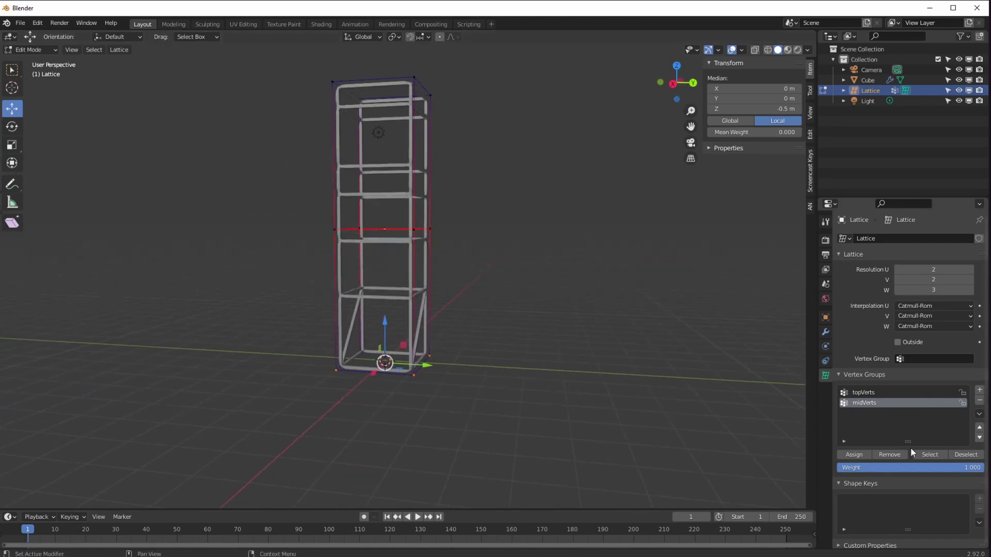
- Create a vertex group named botVerts and assign the lattice's bottom points to it
left_click(979, 390)
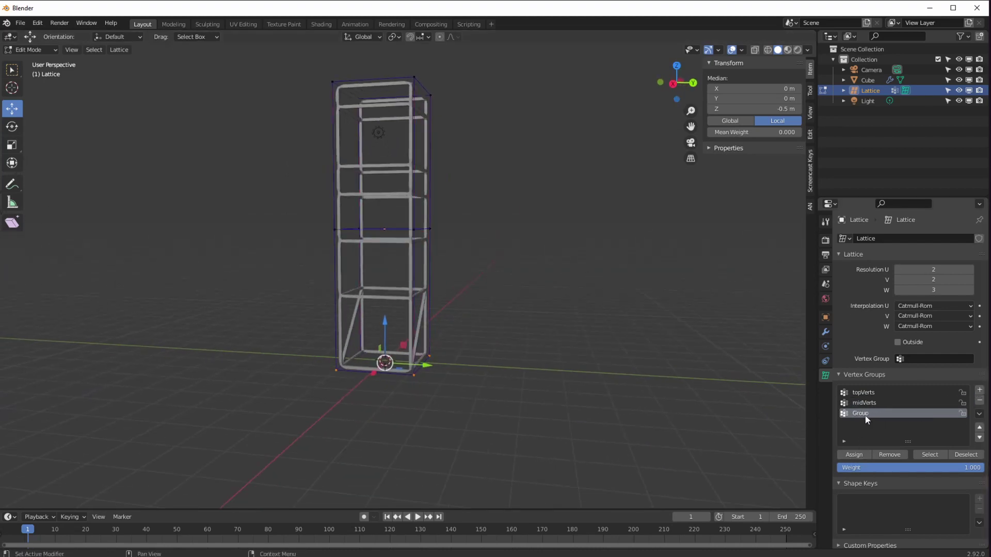
type("botVerts")
left_click(852, 454)
middle_click_drag(513, 352, 652, 303)
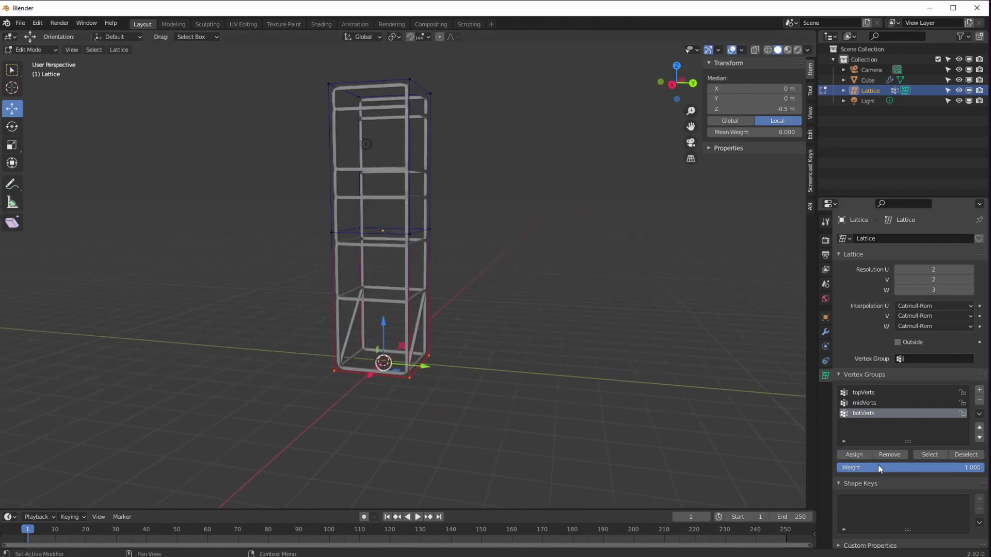
middle_click_drag(547, 429, 488, 429)
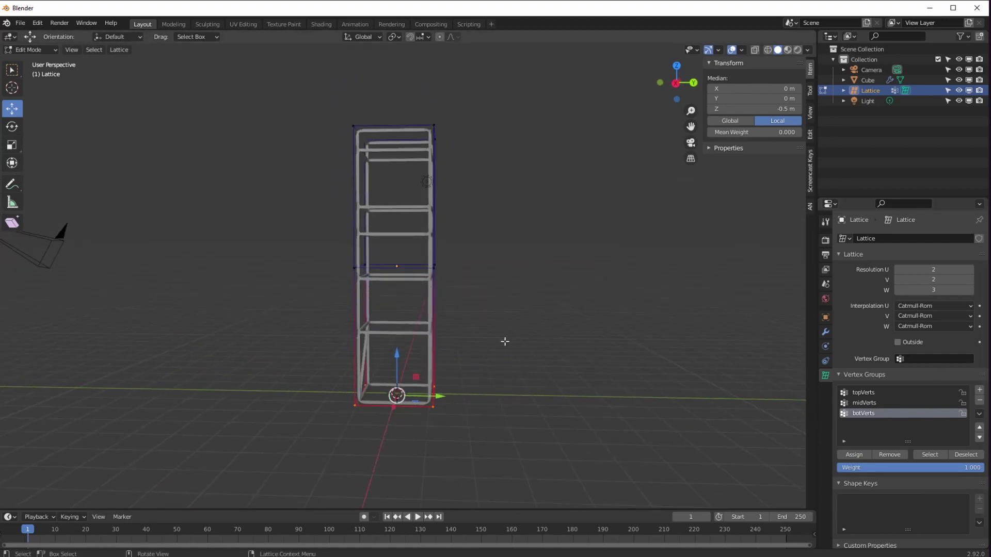
- Set the lattice's U, V and W interpolation to Cardinal
left_click(921, 308)
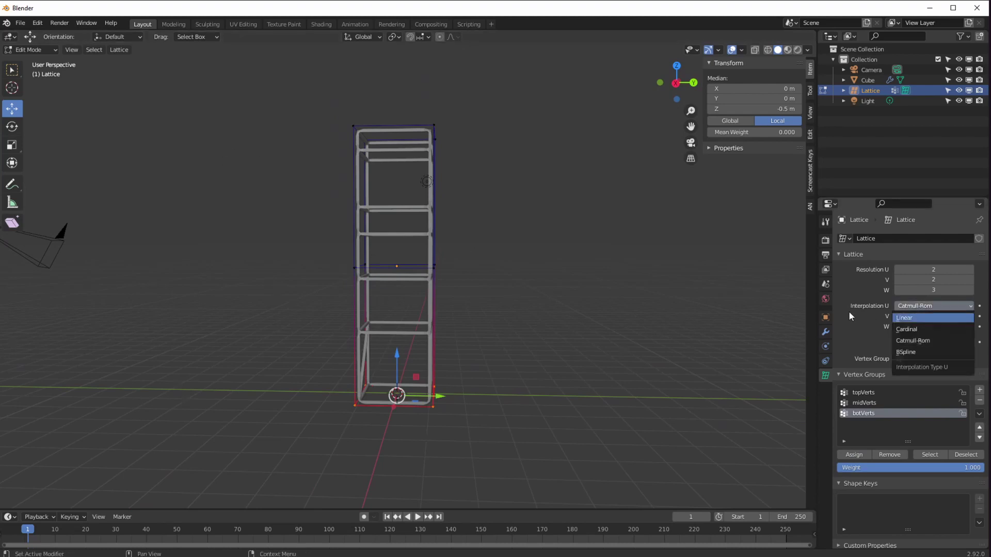
left_click(907, 308)
left_click(905, 330)
left_click(904, 316)
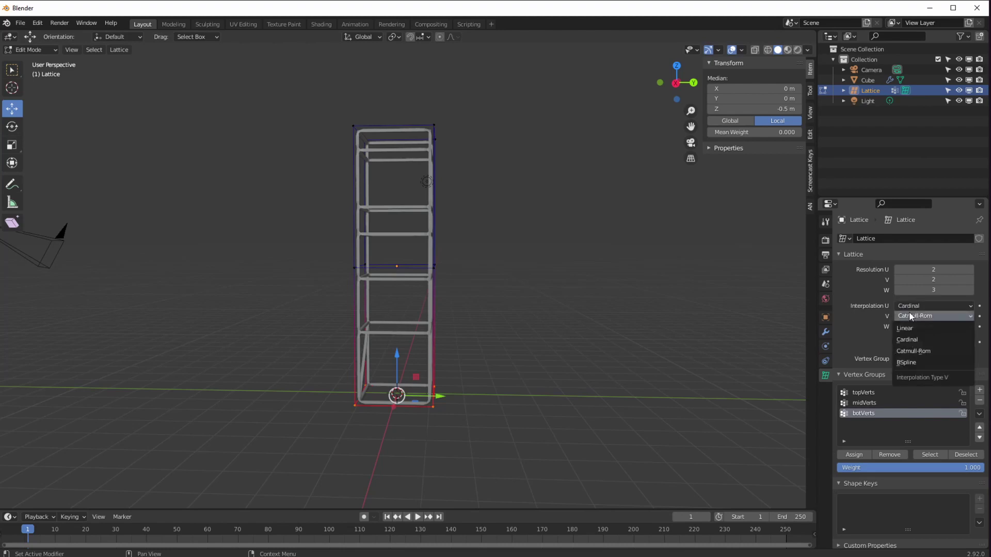
left_click(904, 339)
left_click(903, 325)
left_click(904, 351)
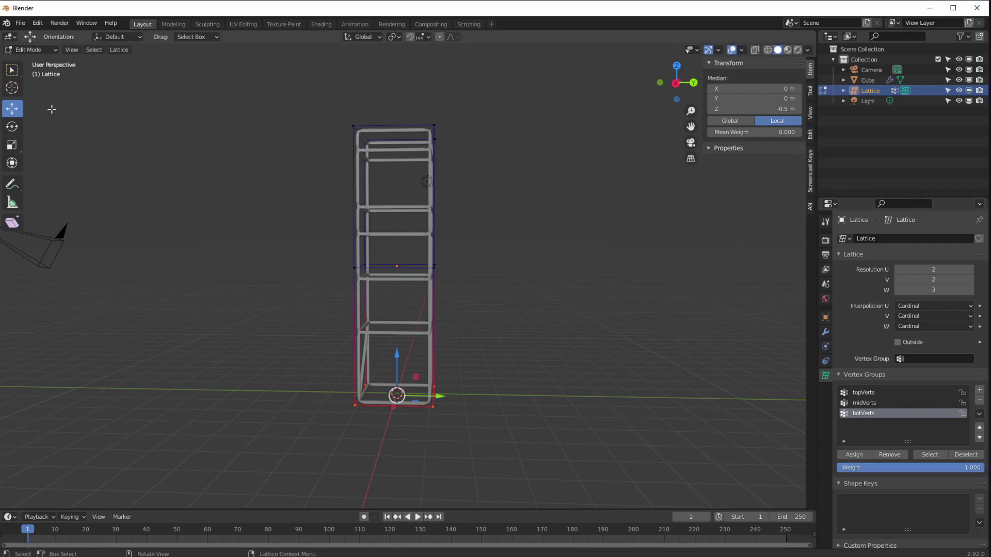
- Switch the lattice from Edit Mode back to Object Mode
left_click(24, 51)
left_click(26, 60)
mouse_move(184, 195)
middle_mouse_down()
mouse_move(194, 189)
mouse_move(199, 204)
middle_mouse_up()
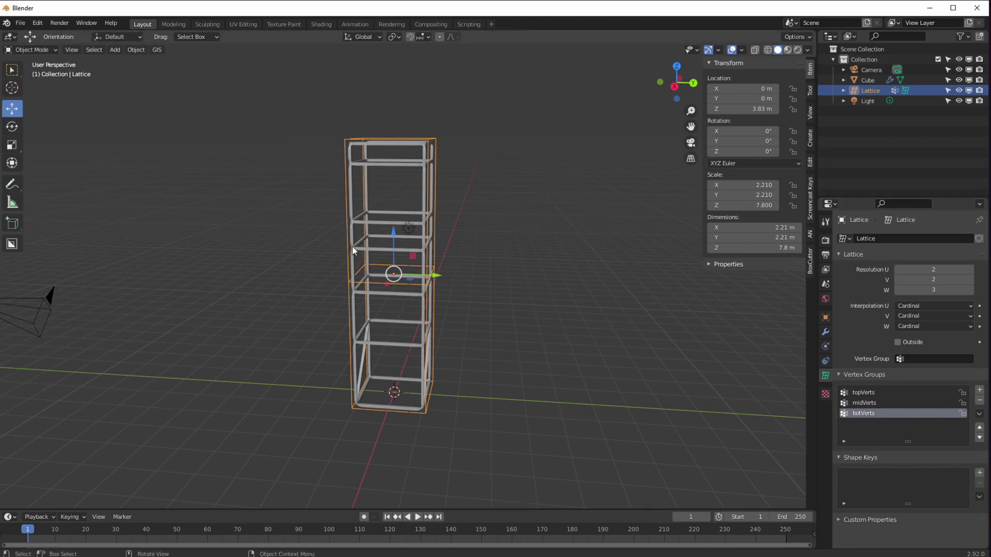
middle_click_drag(367, 235, 355, 251)
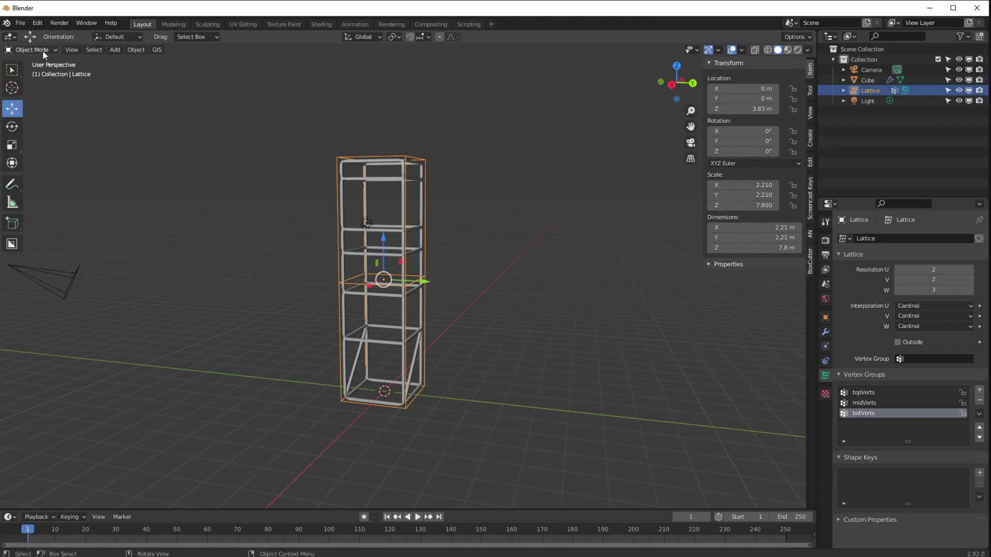
left_click(115, 50)
mouse_move(141, 61)
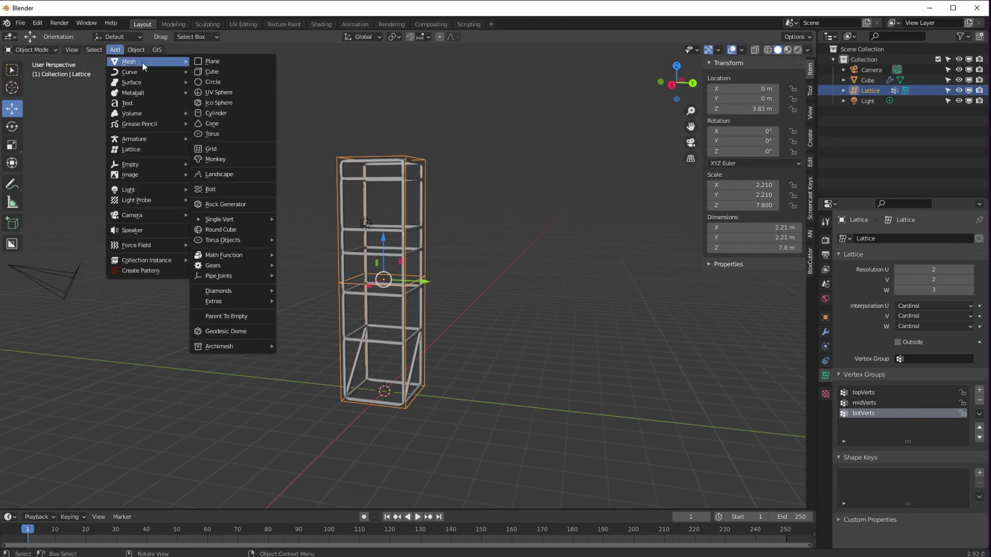
- Add a UV sphere with 6 segments and 3 rings
left_click(208, 93)
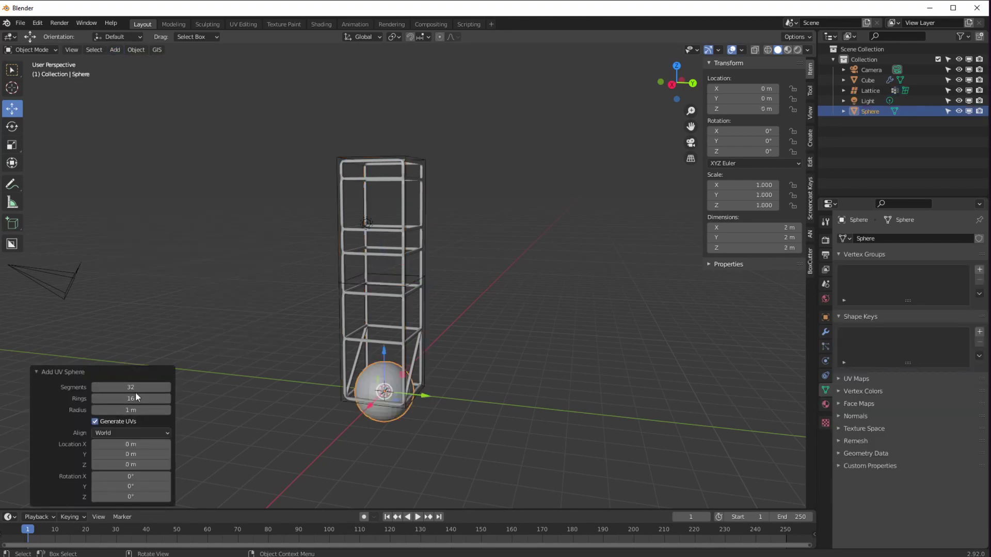
left_click(131, 388)
type("6")
key("Return")
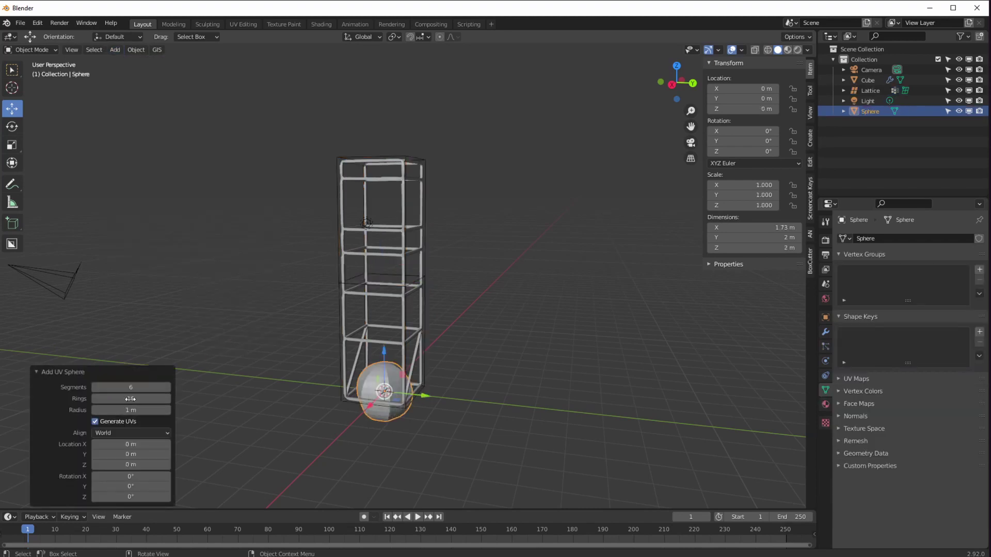
left_click(134, 399)
type("3")
key("Return")
- In Edit Mode, scale the sphere's mesh down to 0.314
middle_click_drag(202, 405, 272, 414)
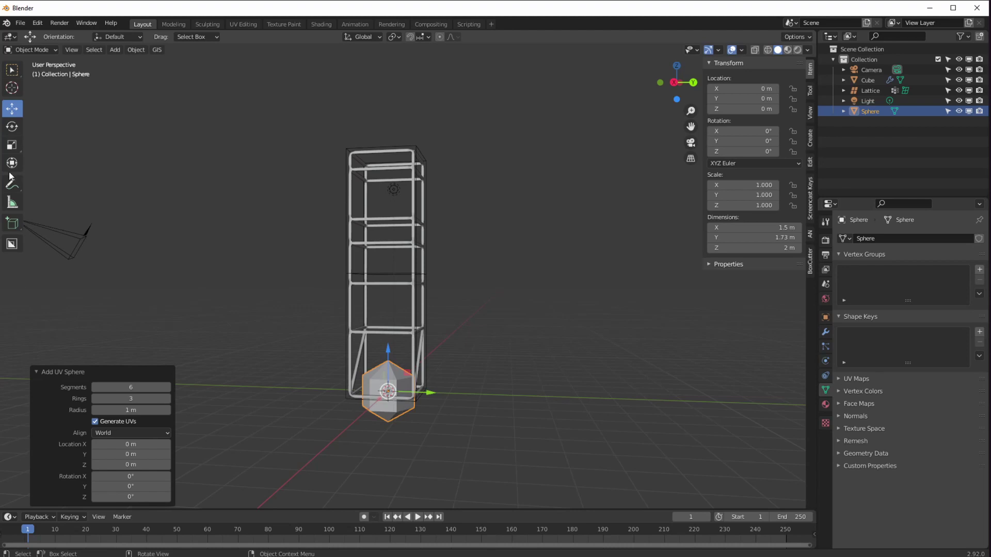
left_click(25, 52)
left_click(25, 67)
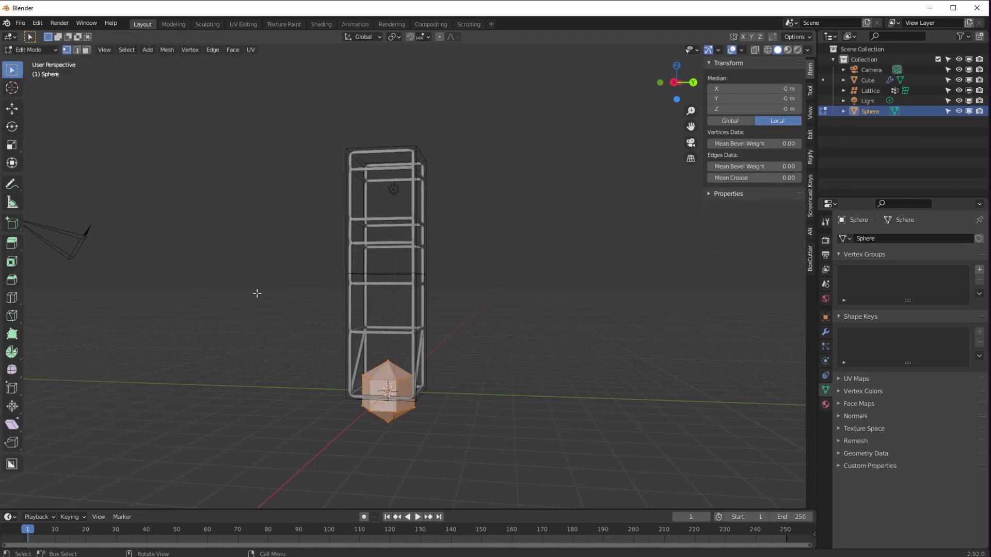
middle_click_drag(428, 439, 478, 449)
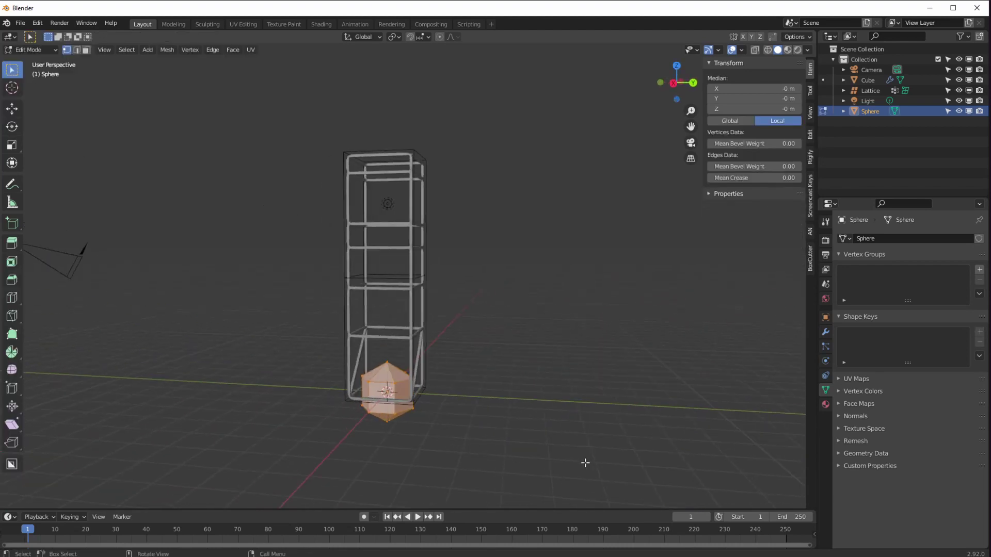
key("s")
left_click(452, 400)
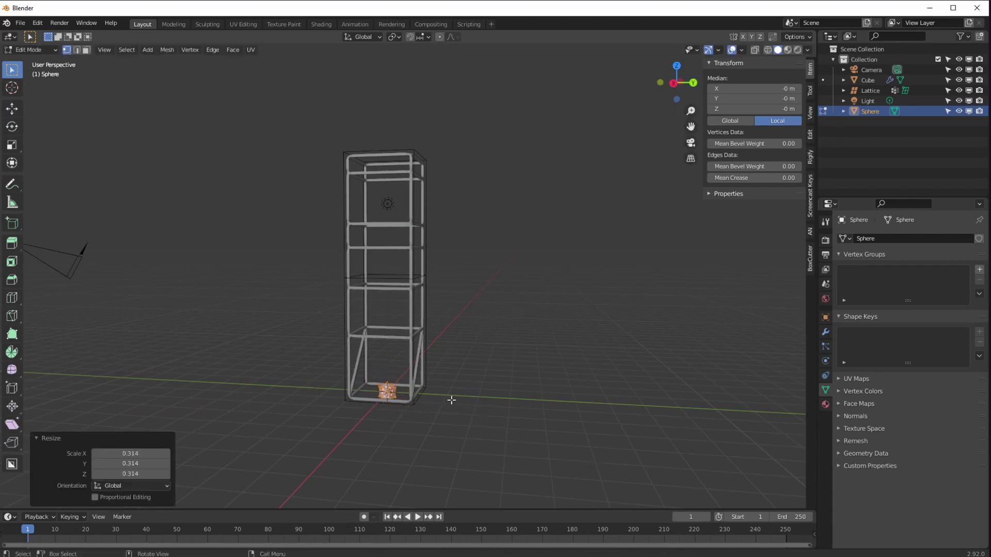
- Return to Object Mode and rename the sphere null_bot
left_click(30, 49)
left_click(25, 59)
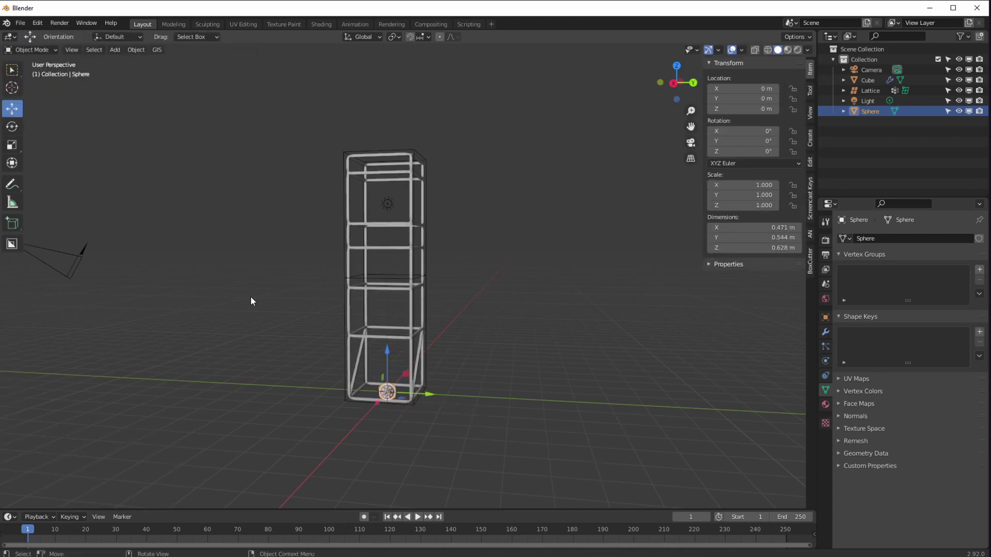
double_click(870, 111)
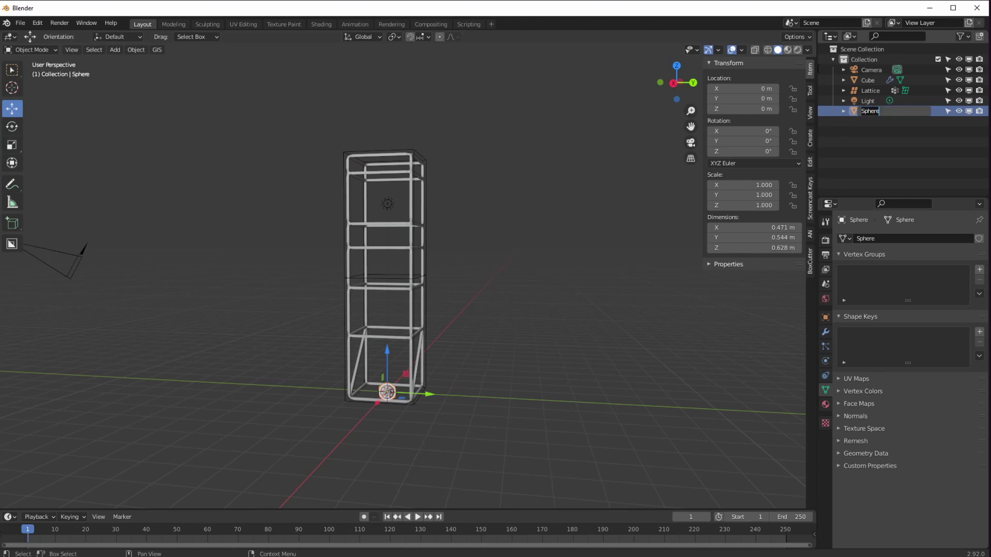
type("bot")
key("Return")
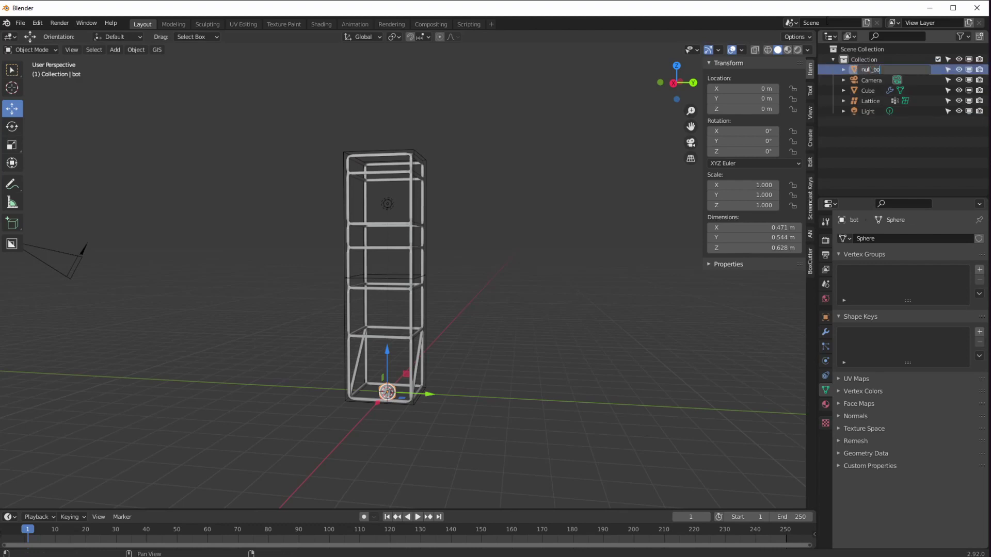
key("Return")
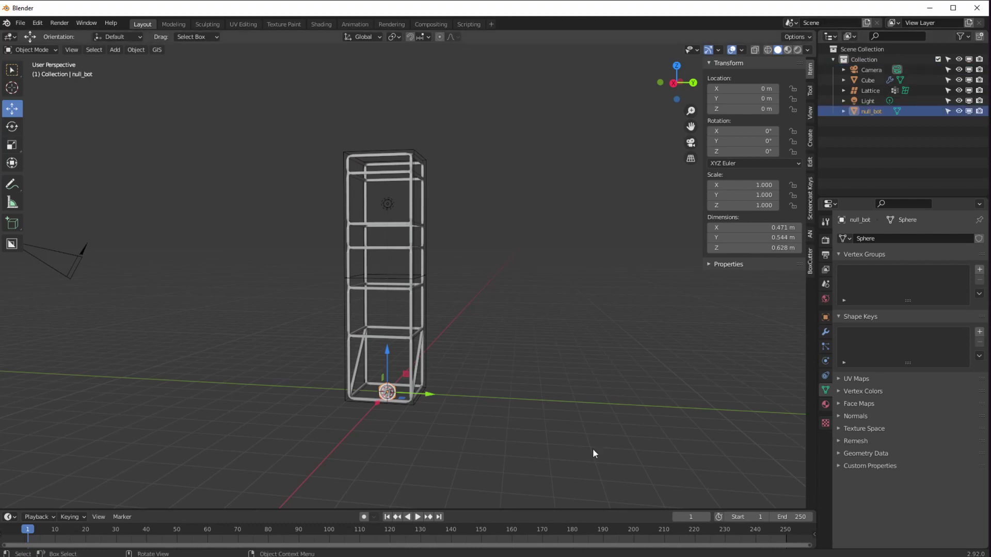
- Duplicate null_bot straight up to the lattice's middle and rename the copy null_mid
middle_click_drag(312, 387, 332, 386)
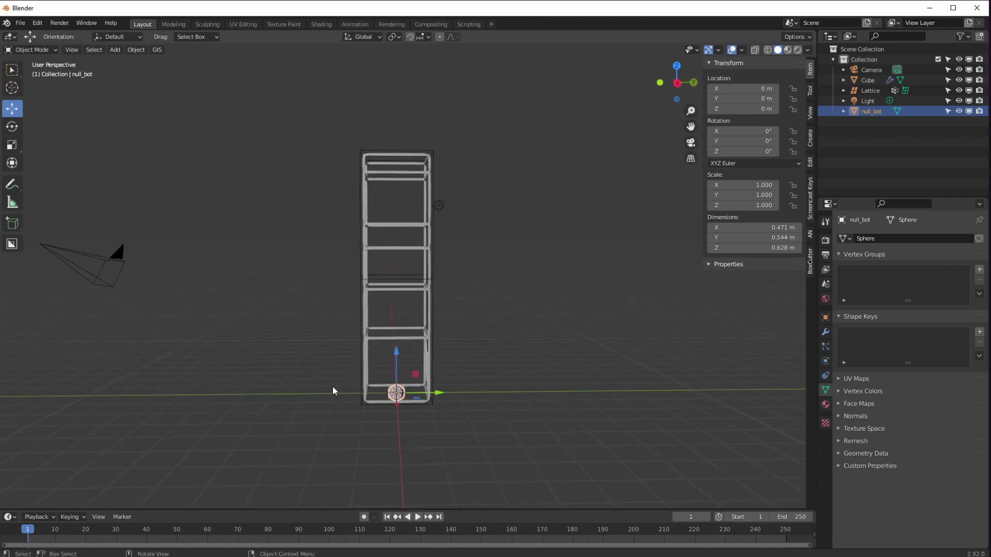
key("shift+d")
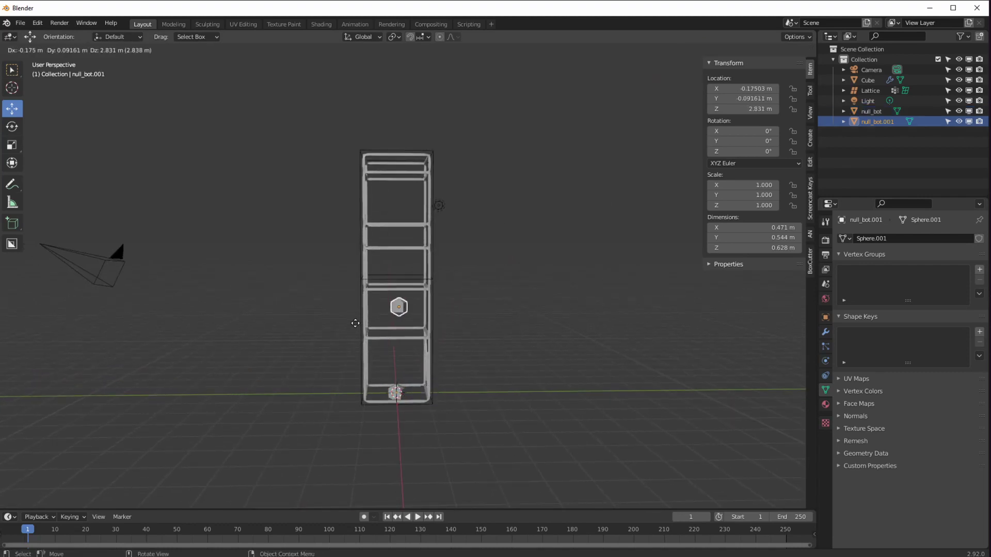
key("z")
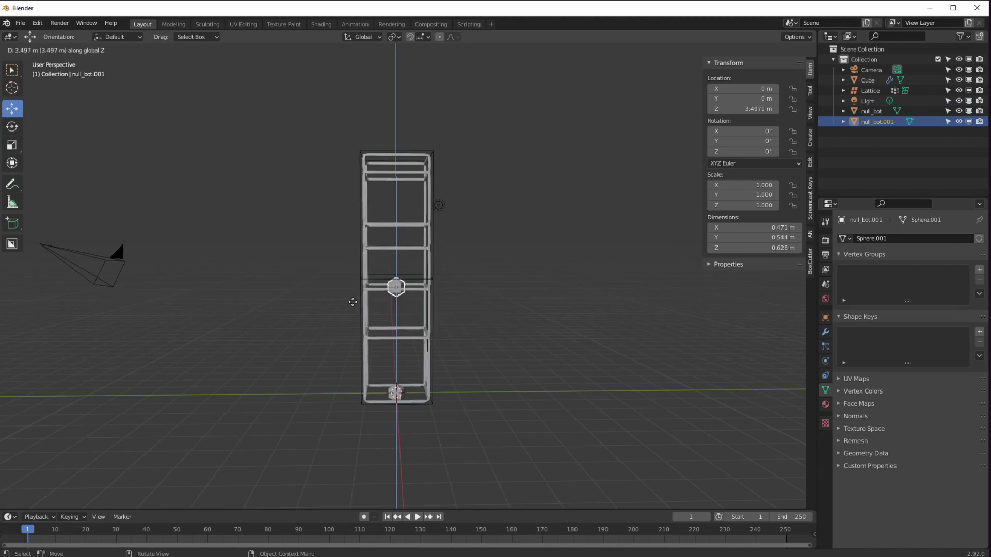
left_click(355, 309)
double_click(876, 121)
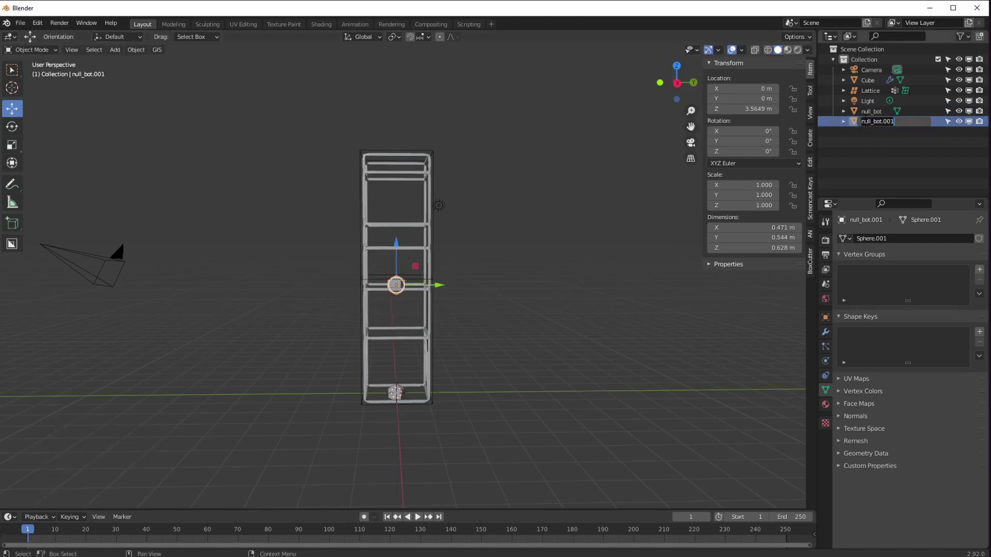
key("End")
key("BackSpace")
key("BackSpace")
key("BackSpace")
key("BackSpace")
key("BackSpace")
key("BackSpace")
key("BackSpace")
type("mid")
key("Return")
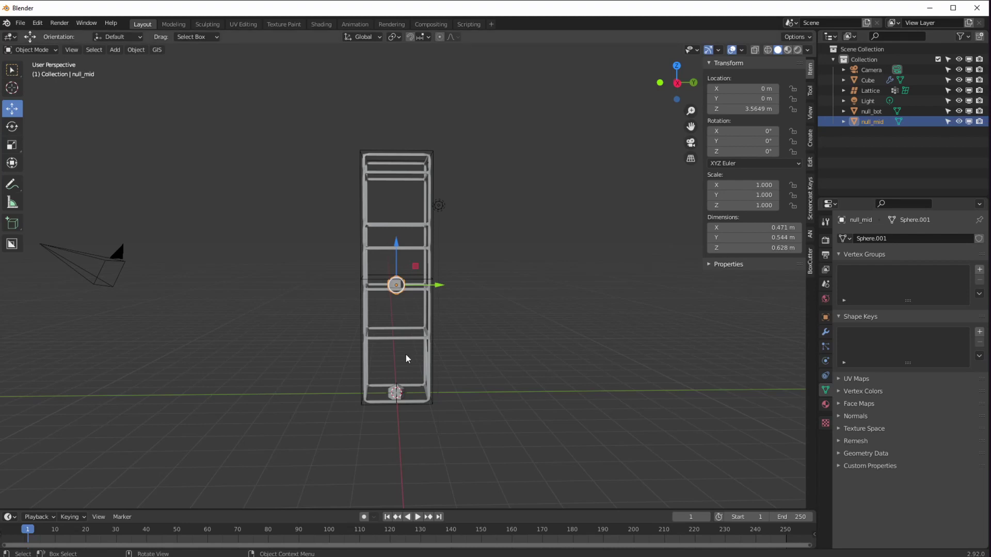
- Duplicate null_mid straight up to the tower's top and name the copy null_top
key("shift+d")
key("z")
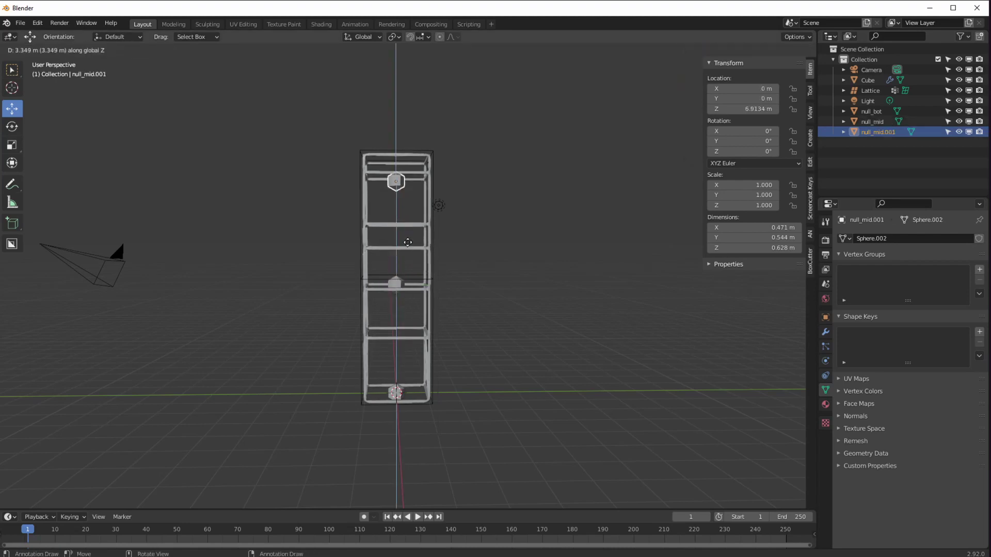
left_click(391, 250)
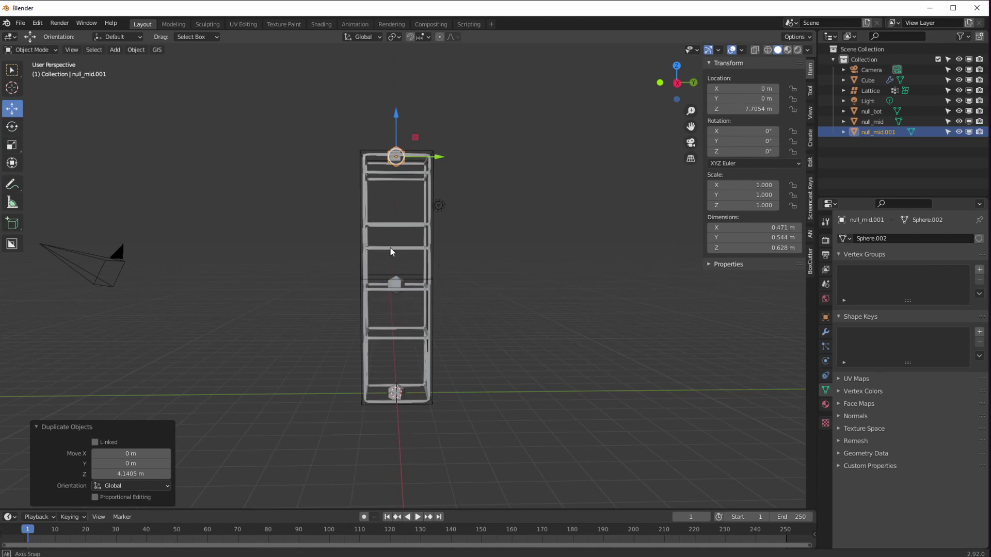
middle_click_drag(390, 251, 465, 289)
double_click(877, 132)
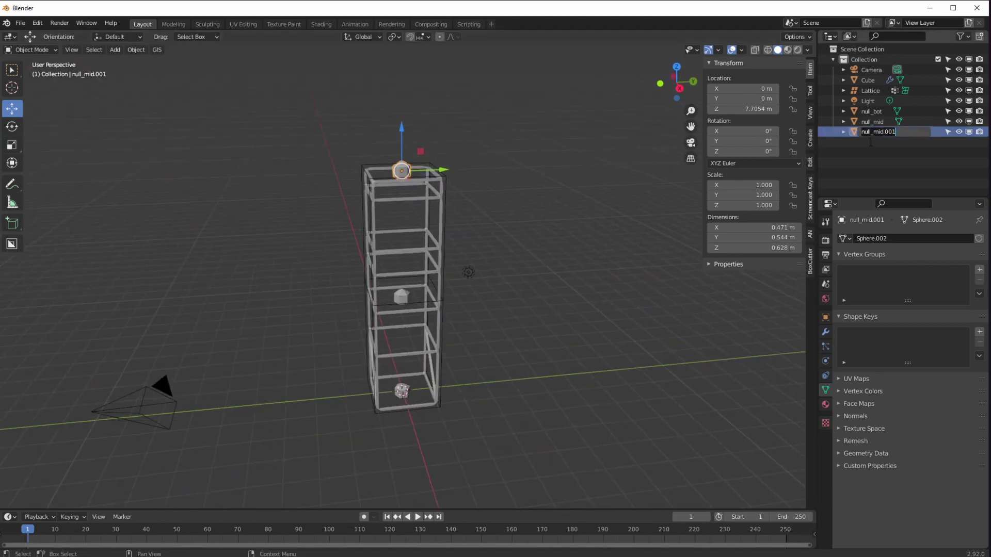
type("null_top")
key("Return")
left_click(871, 121)
- Select the Lattice and make topVerts its active vertex group
middle_click_drag(248, 320, 597, 232)
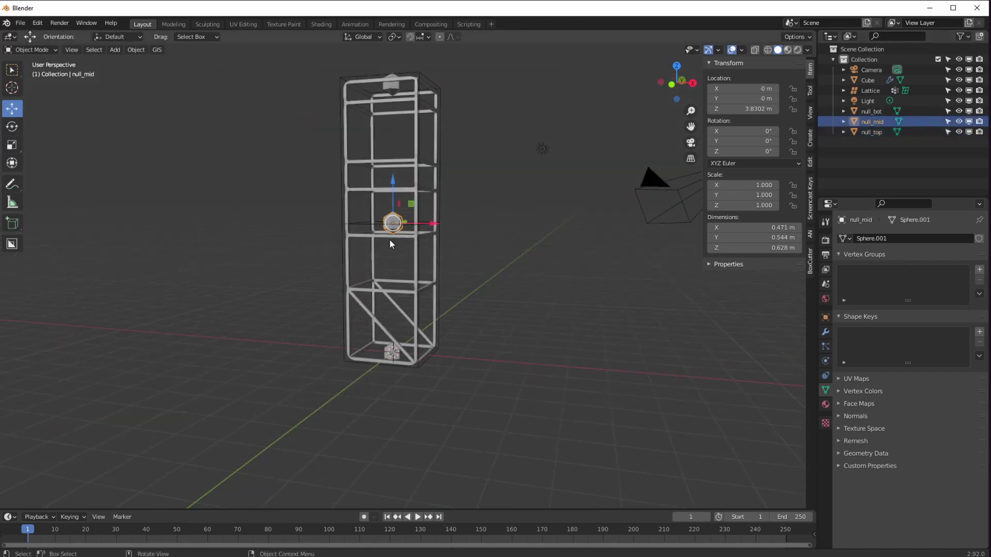
middle_click_drag(390, 244, 358, 249)
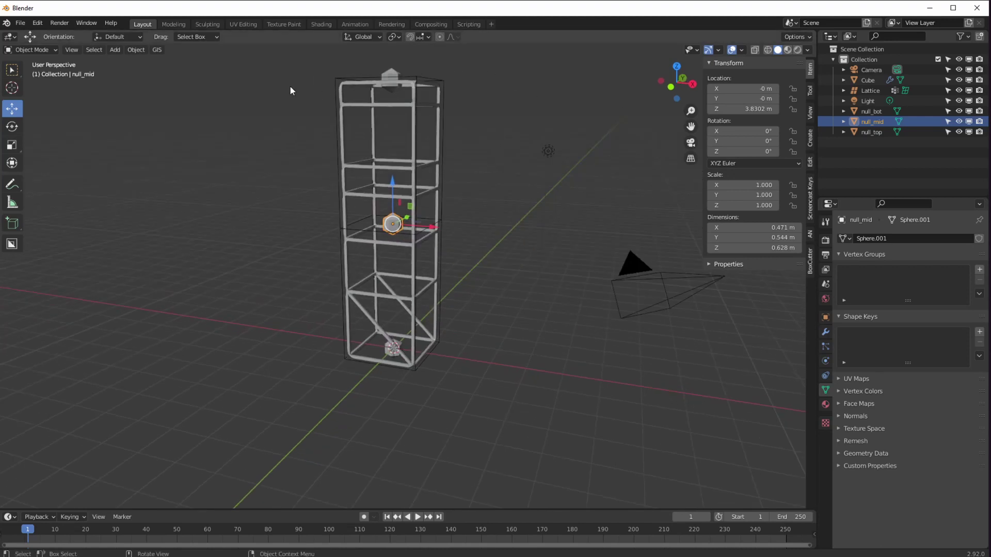
left_click(335, 80)
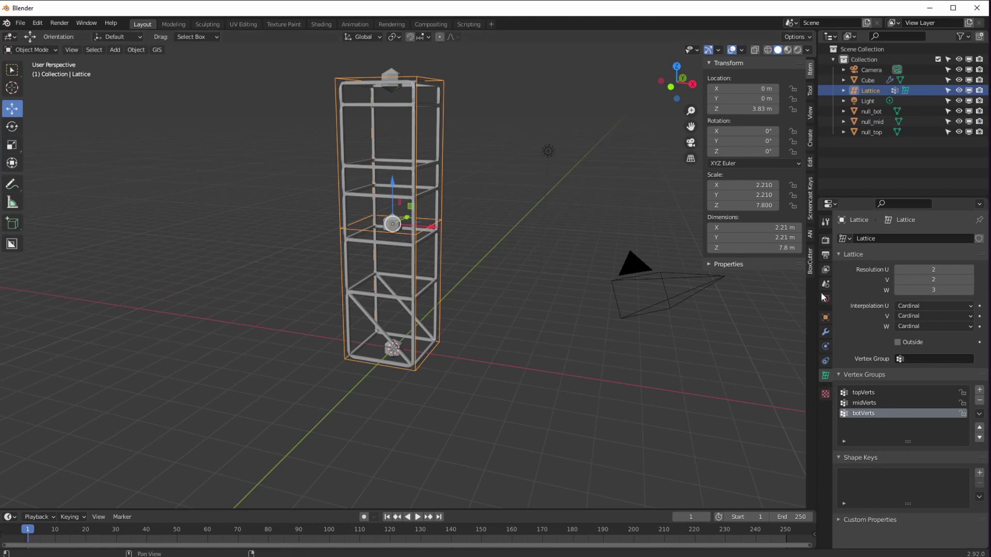
left_click(863, 393)
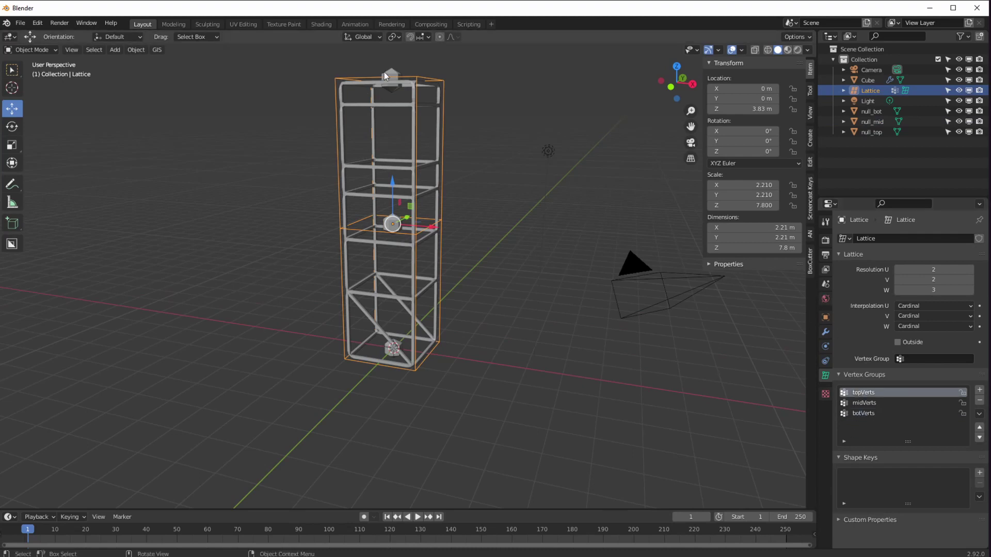
middle_click_drag(390, 155, 393, 142)
- Add a Hook modifier to the lattice targeting null_top with the topVerts group
scroll(390, 152, "down", 1)
scroll(389, 163, "up", 2)
left_click(825, 332)
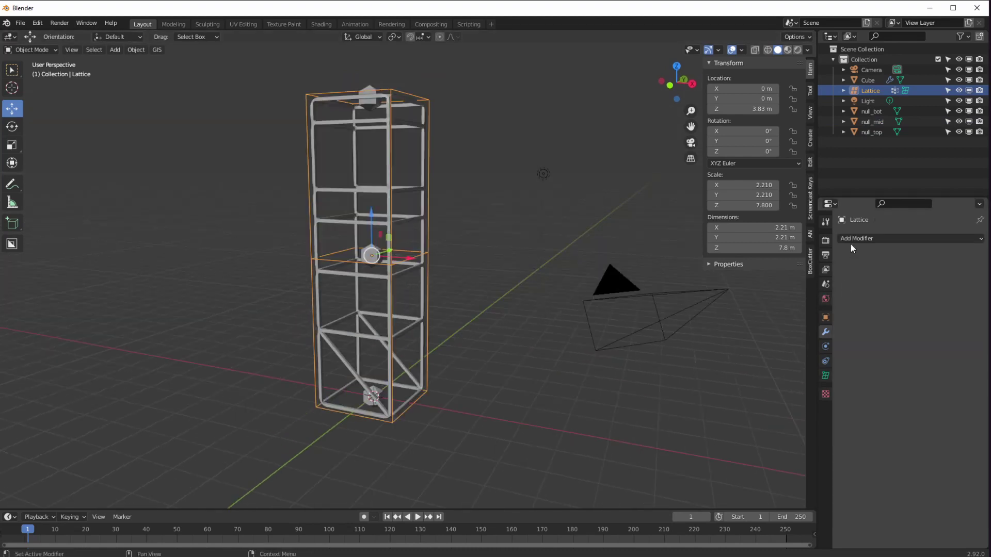
left_click(852, 239)
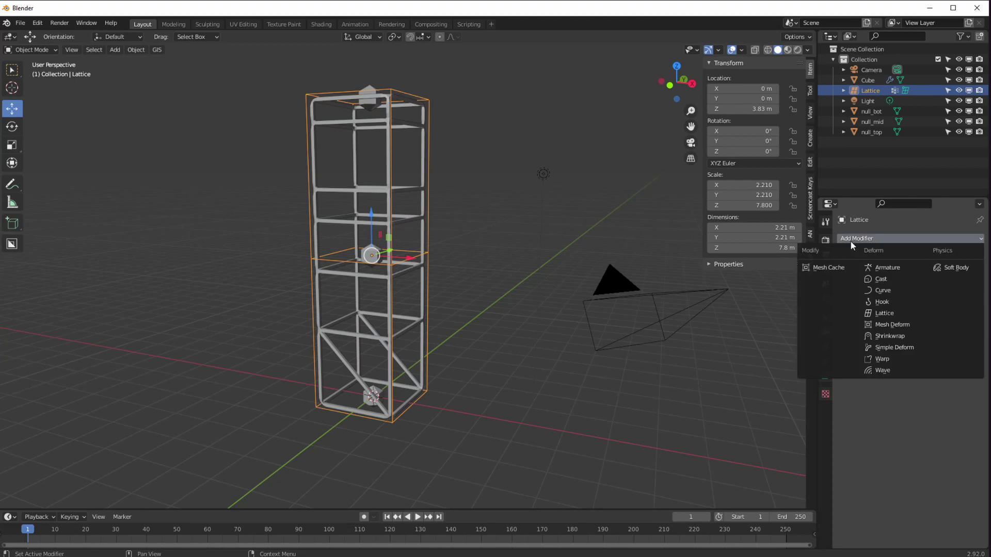
left_click(879, 302)
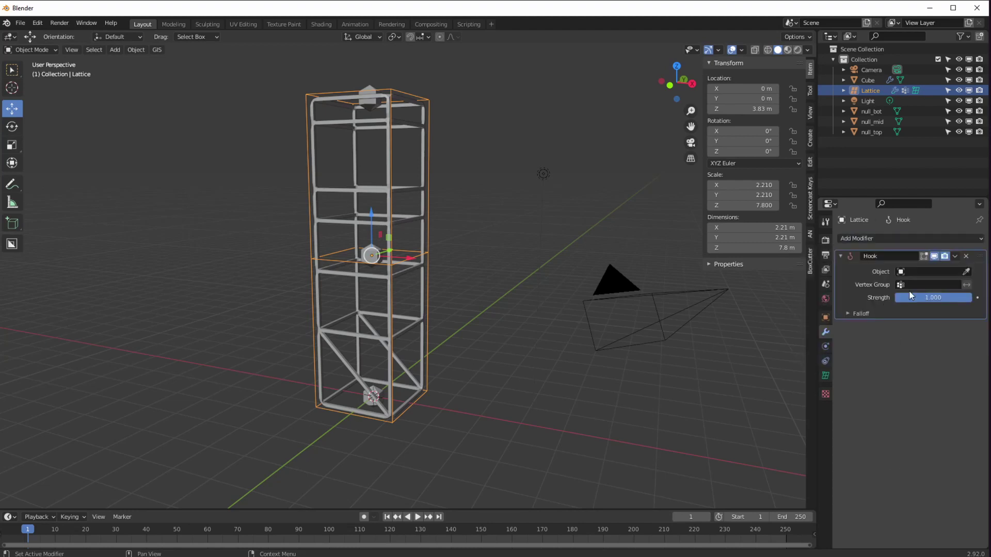
left_click(923, 273)
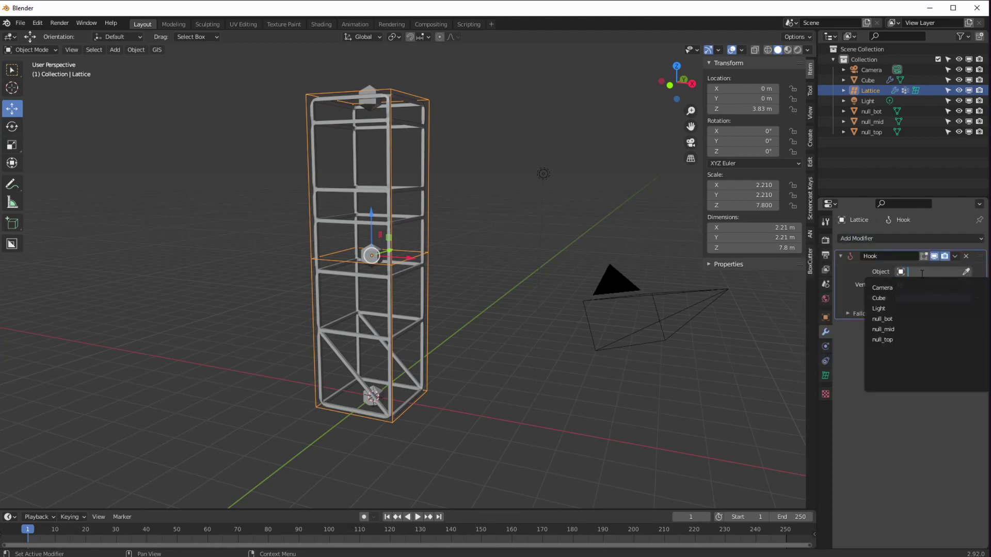
left_click(881, 339)
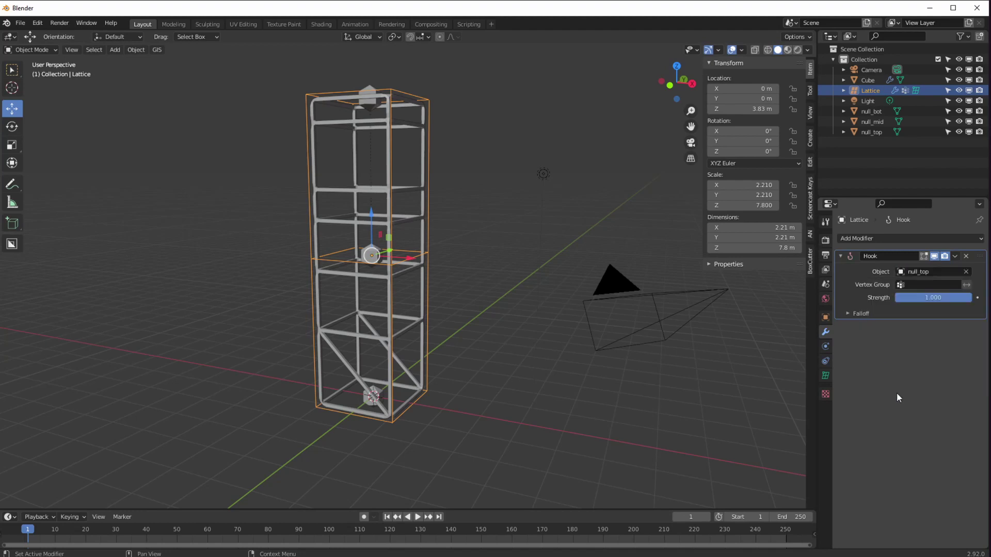
left_click(911, 285)
left_click(880, 321)
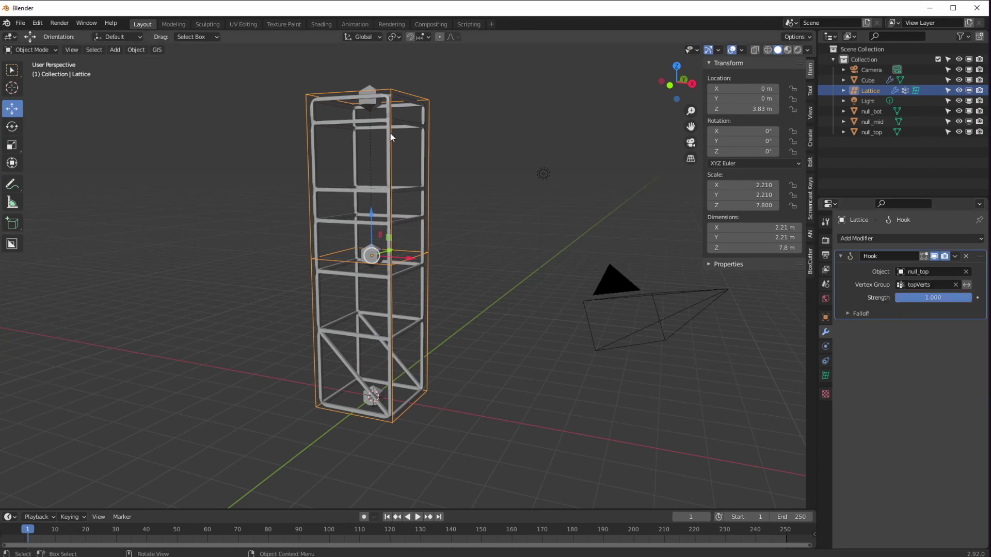
- Test the hook by moving, scaling and rotating null_top, then undo back to rest
middle_click_drag(274, 139, 360, 163)
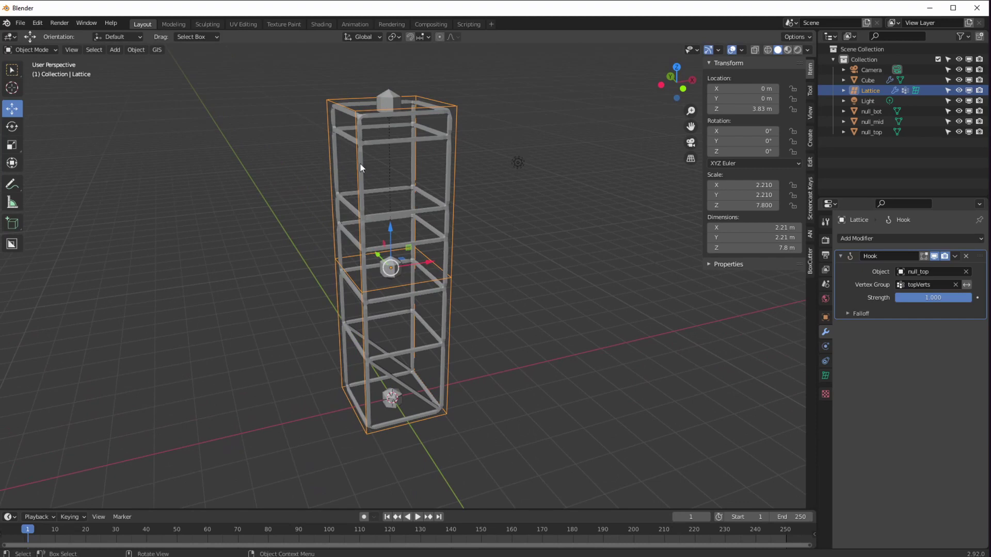
middle_click_drag(393, 225, 393, 149)
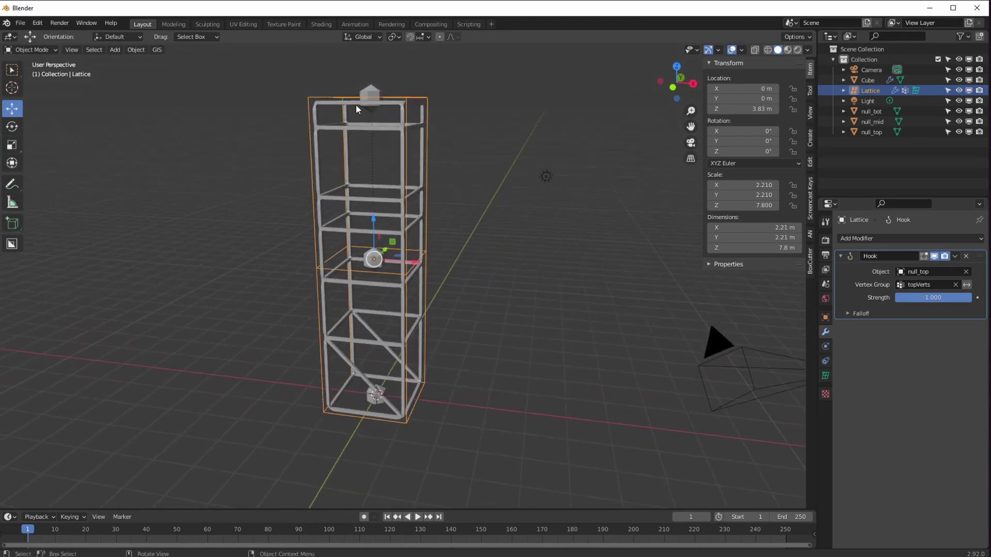
left_click(367, 95)
left_click_drag(410, 98, 420, 98)
middle_click_drag(403, 150, 462, 303)
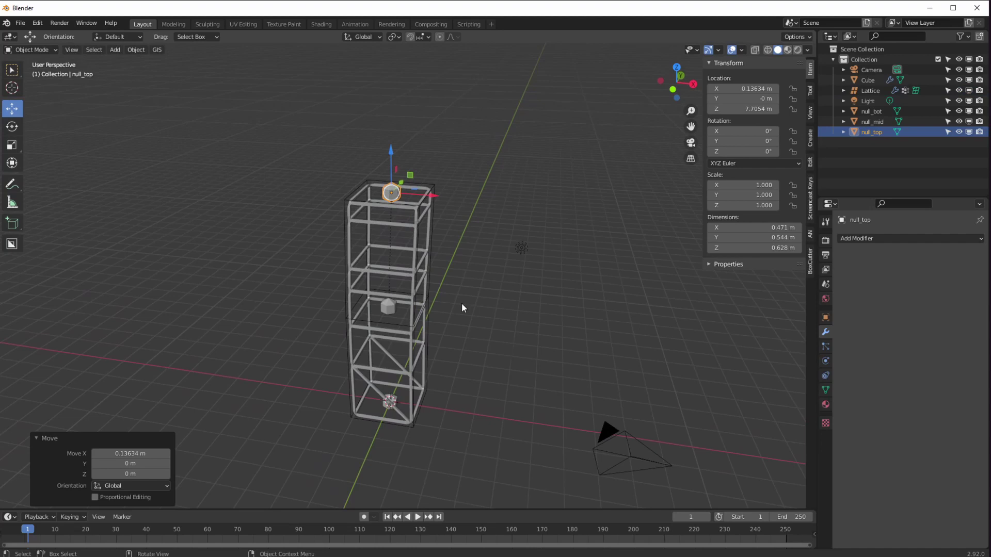
key("s")
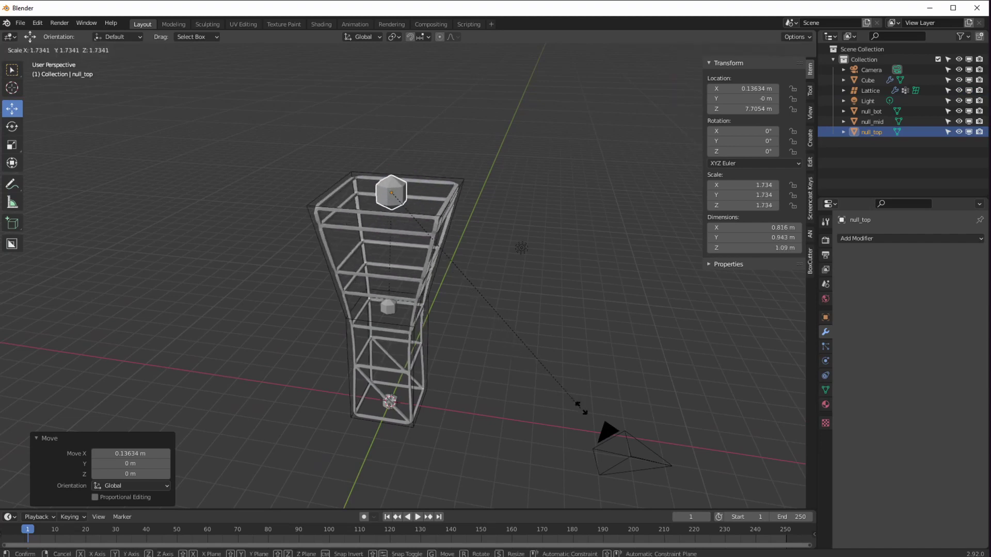
key("Escape")
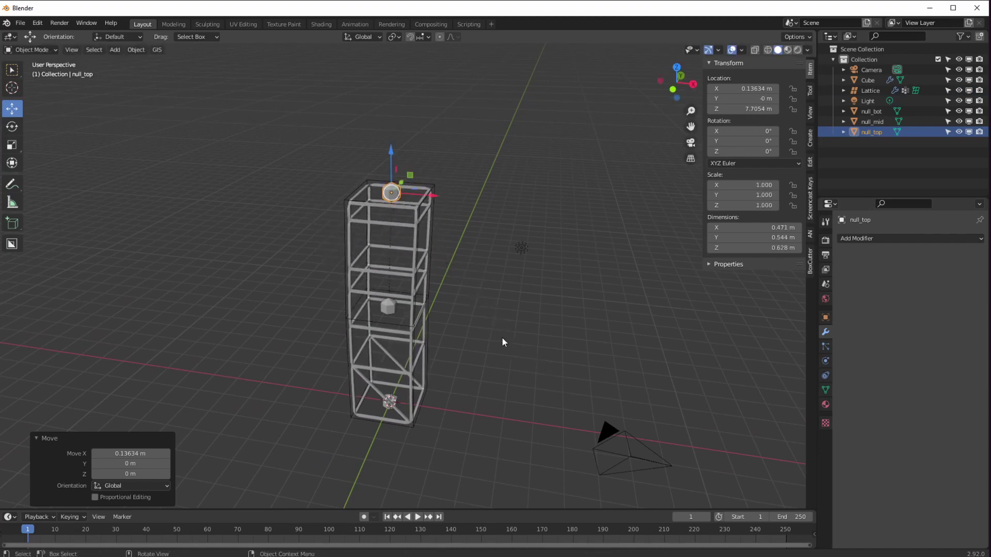
key("r")
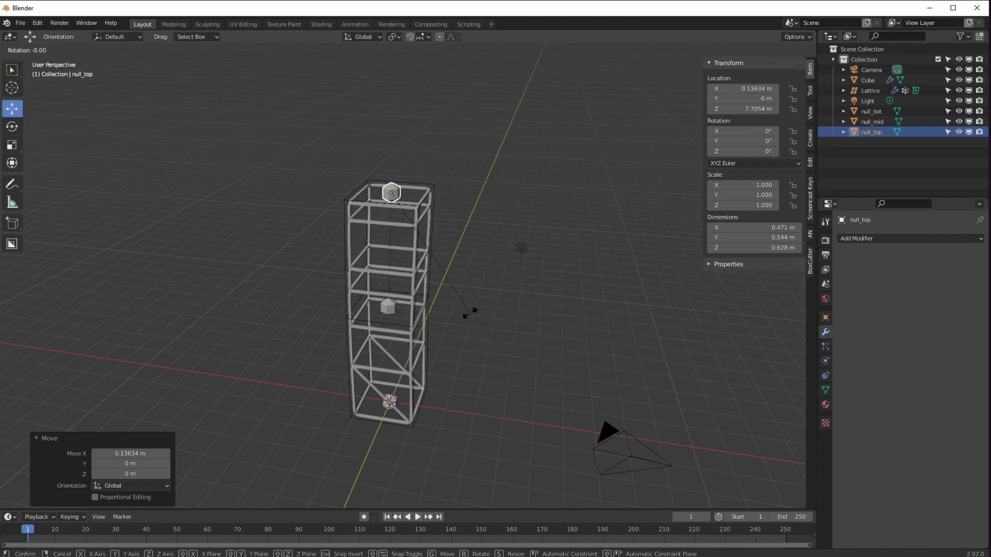
key("Escape")
left_click(484, 323)
middle_click_drag(484, 323, 403, 310)
key("ctrl+z")
key("ctrl+z")
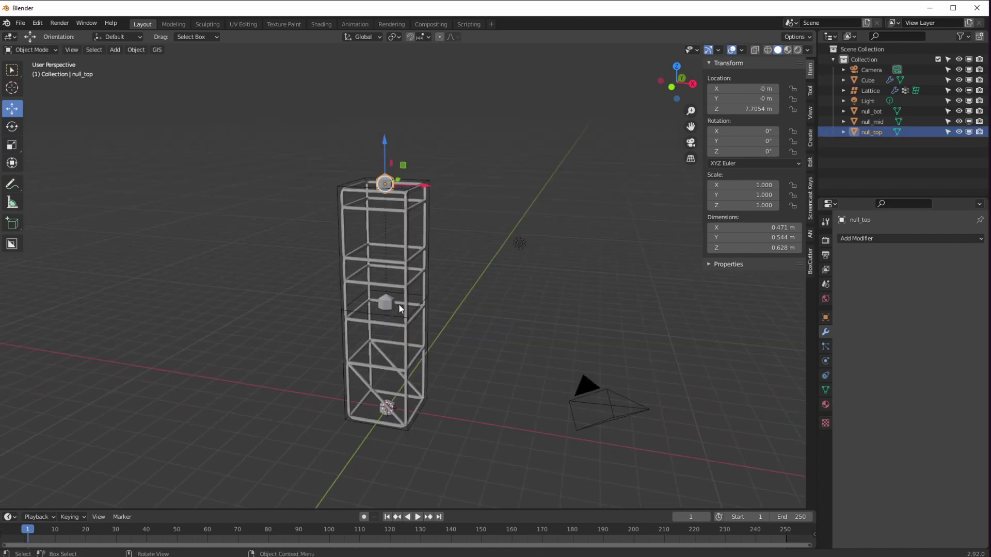
- Add a second Hook modifier targeting null_mid with the midVerts group
left_click(338, 189)
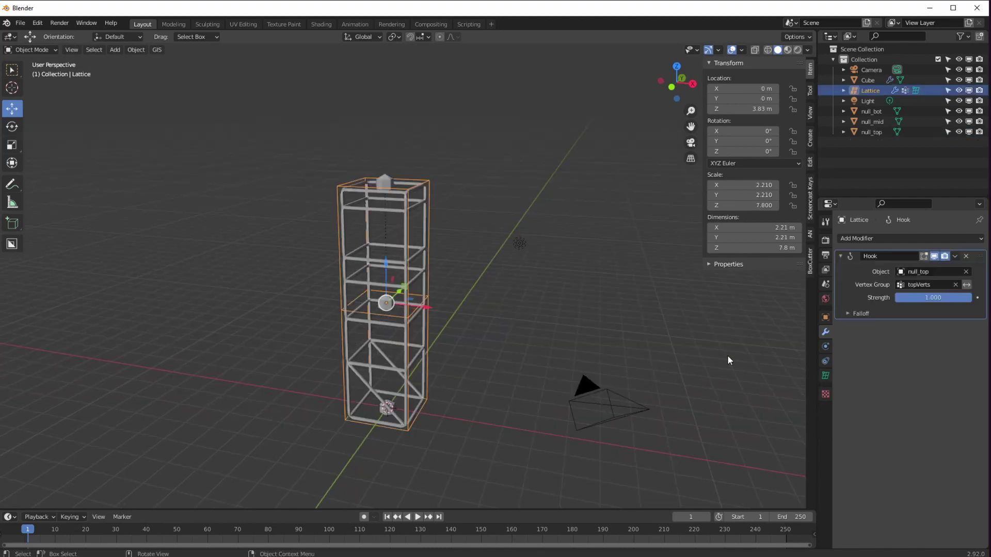
left_click(874, 238)
left_click(877, 301)
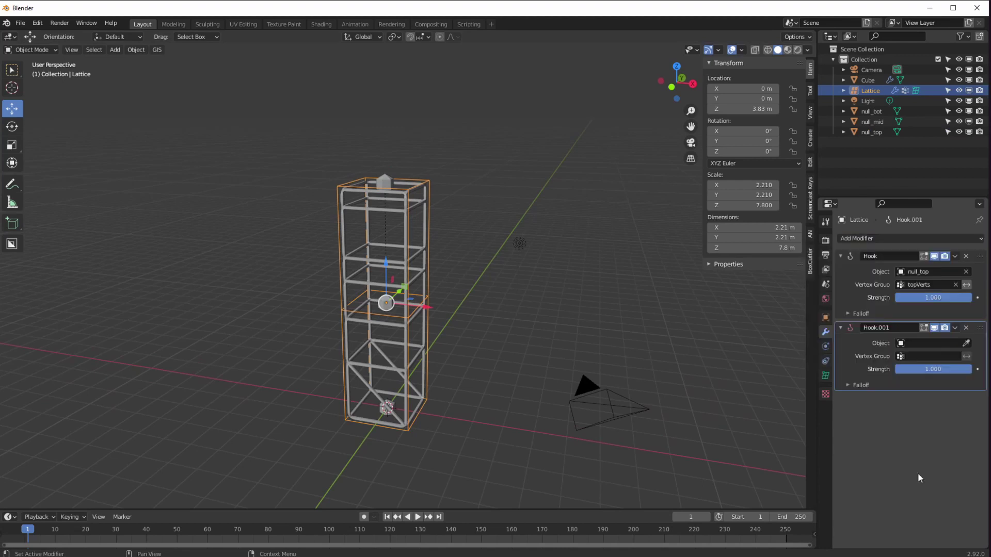
left_click(916, 343)
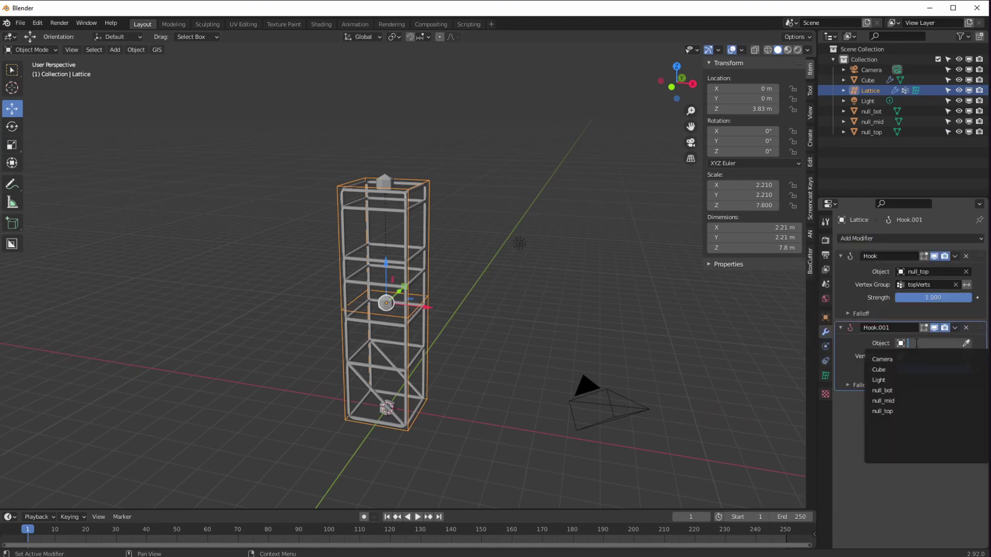
left_click(898, 398)
left_click(909, 357)
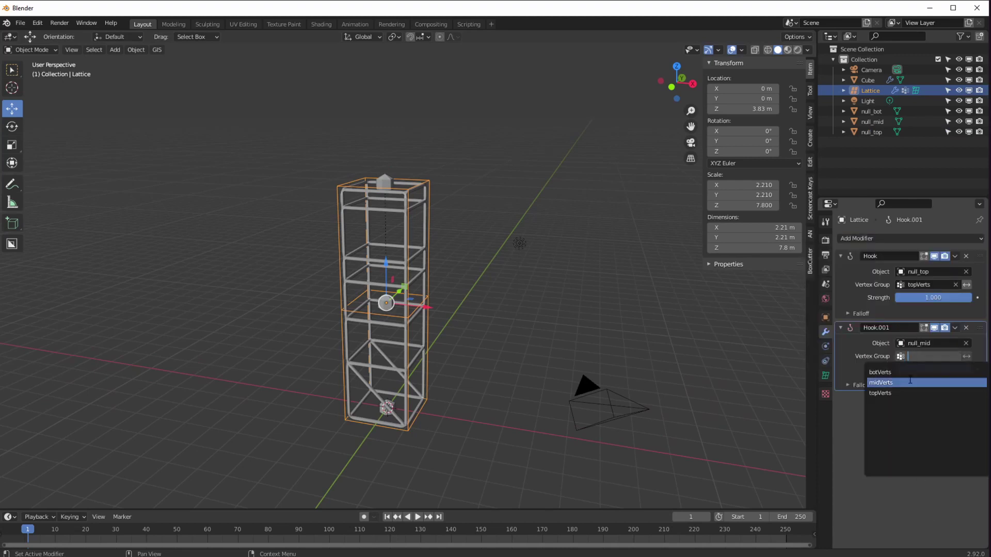
left_click(880, 382)
- Add a third Hook modifier targeting null_bot with the botVerts group, then select the Light
left_click(872, 238)
left_click(879, 305)
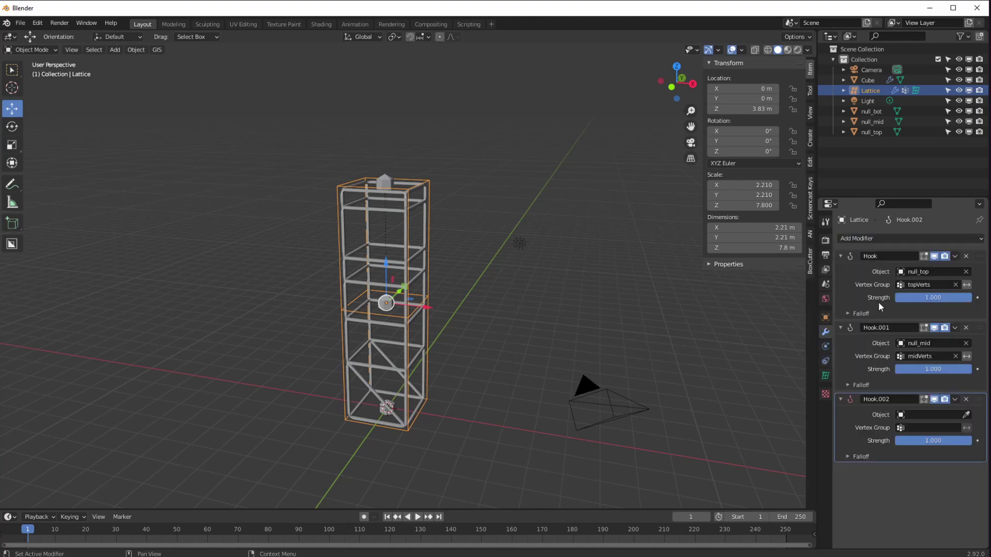
left_click(912, 416)
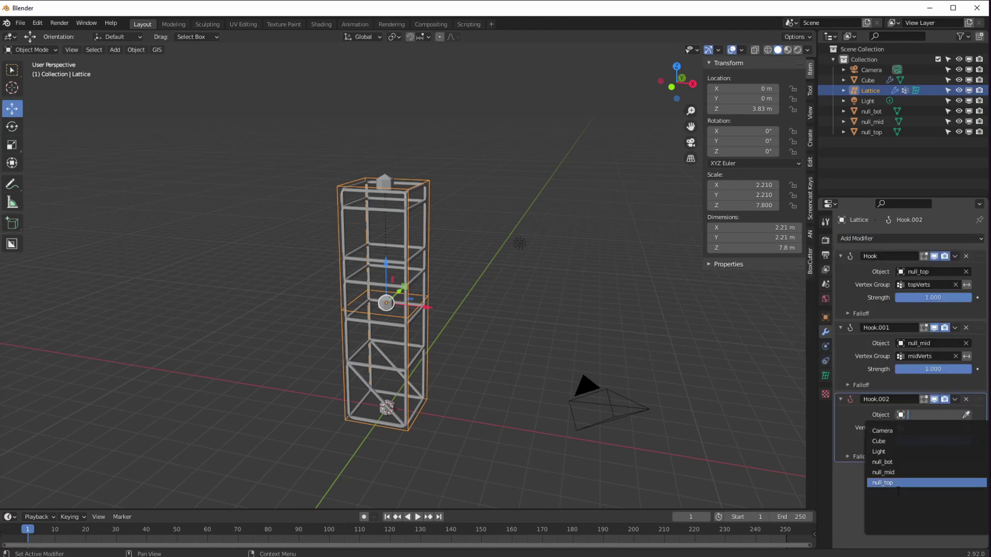
left_click(883, 462)
left_click(916, 428)
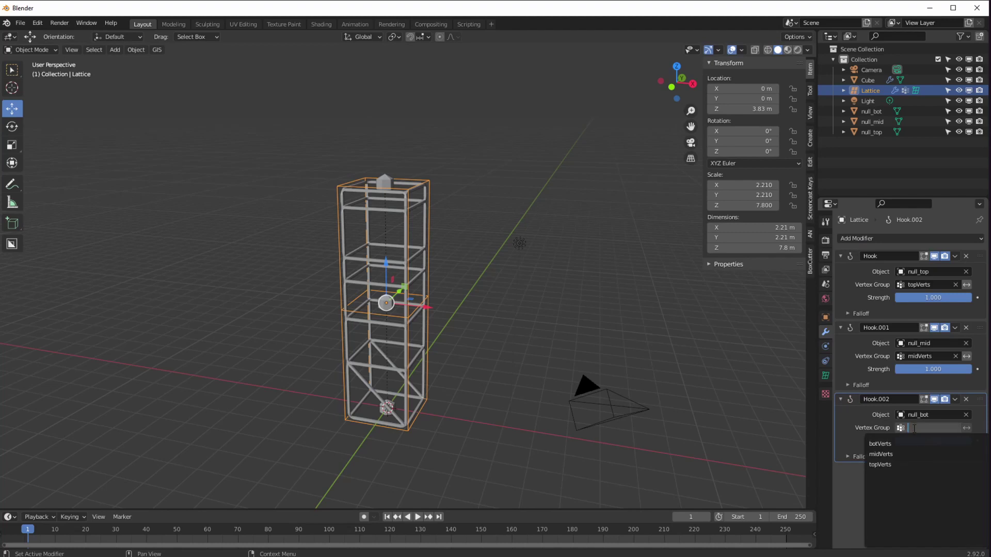
left_click(899, 445)
middle_click_drag(372, 397, 365, 375)
left_click(449, 258)
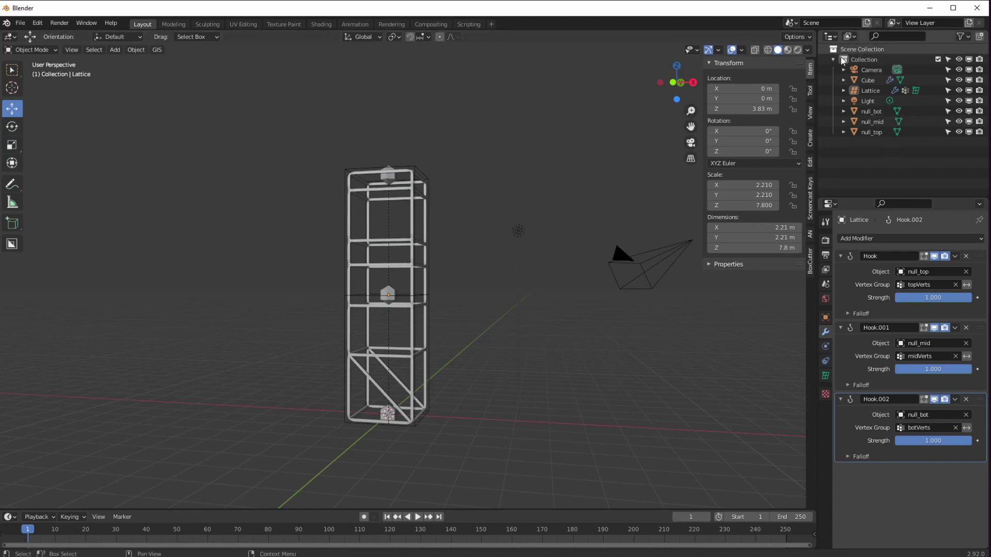
left_click(868, 101)
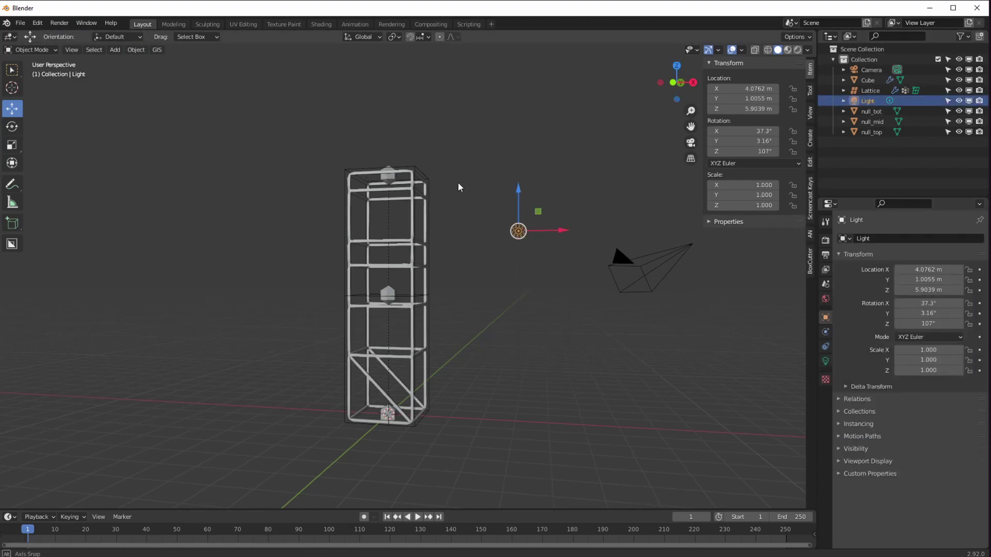
middle_click_drag(459, 188, 489, 209)
- Delete the camera and the light from the scene
left_click_drag(519, 199, 522, 66)
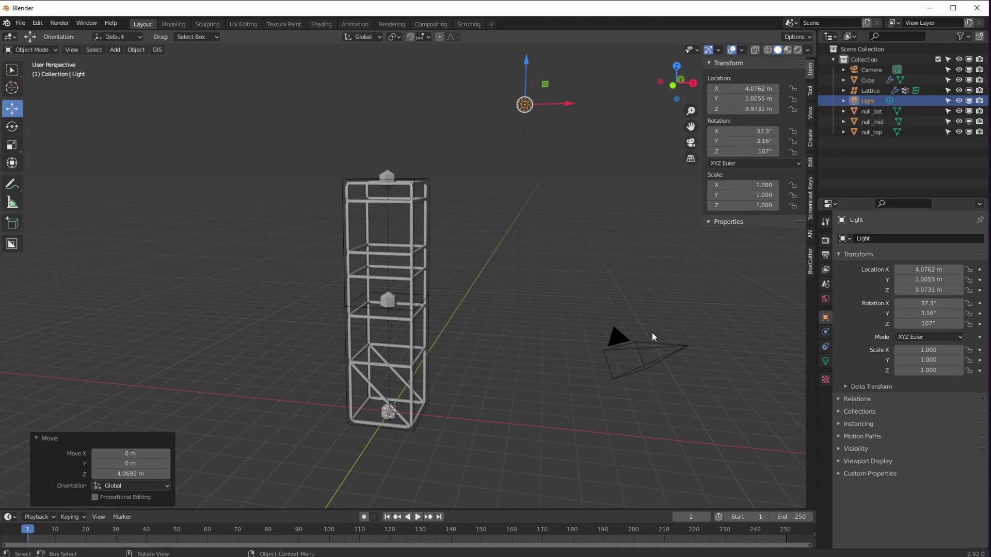
left_click(651, 367)
left_click_drag(685, 350, 270, 122)
key("Delete")
left_click(520, 105)
key("Delete")
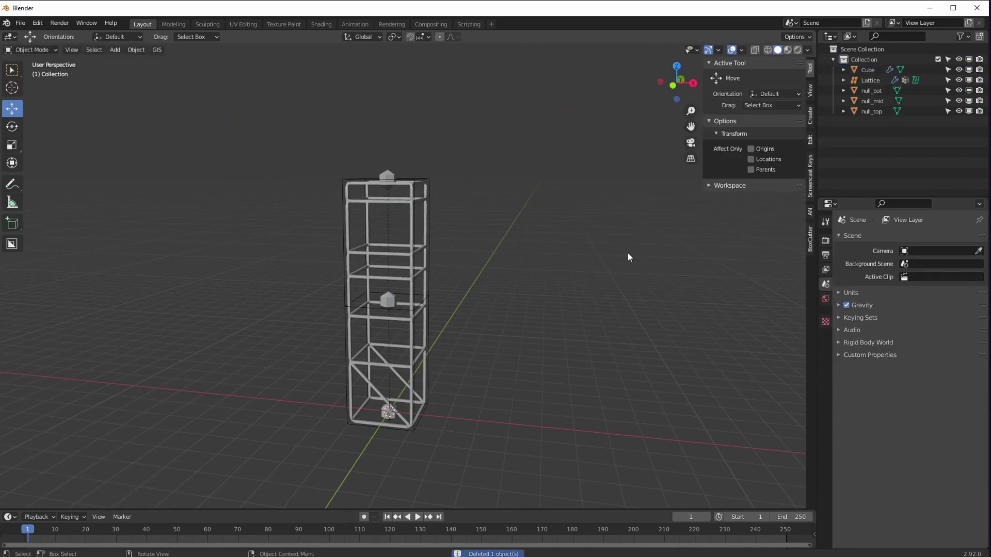
- Select null_top and switch to the Animation workspace, framing the whole tower
left_click(387, 177)
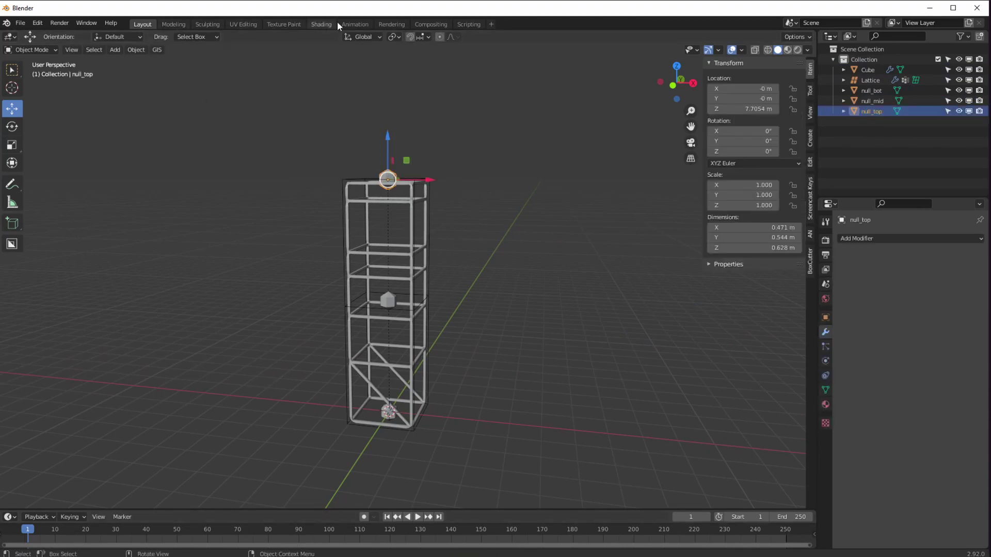
left_click(353, 24)
middle_click_drag(407, 168, 425, 274)
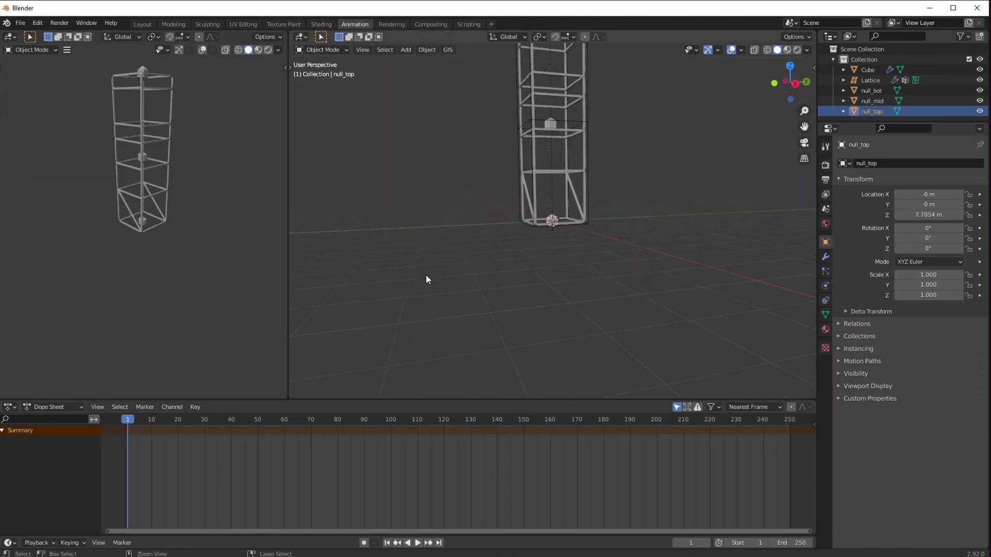
scroll(425, 275, "down", 3)
middle_click_drag(419, 346, 422, 332)
middle_click_drag(189, 276, 221, 270)
scroll(215, 269, "up", 6)
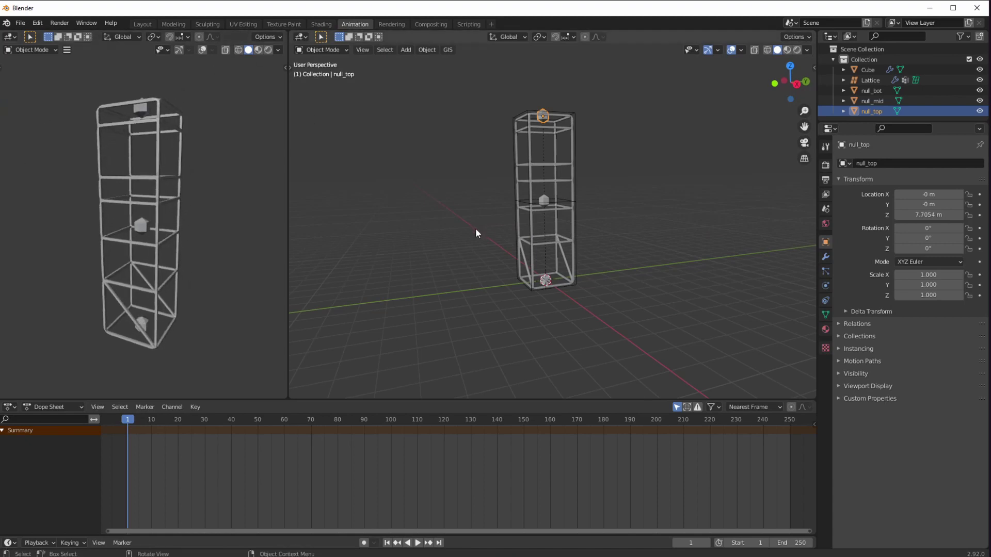
middle_click_drag(475, 228, 436, 298)
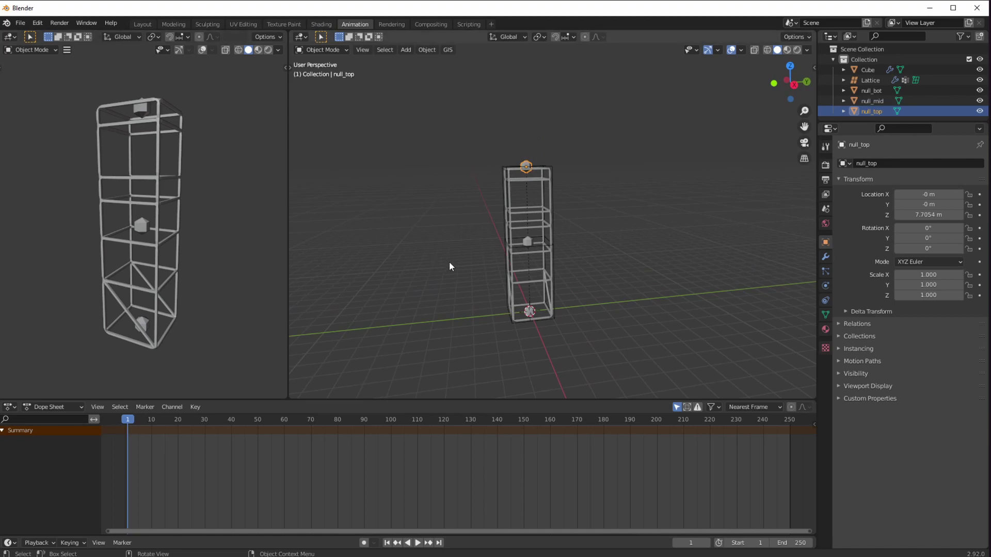
key("n")
key("n")
key("t")
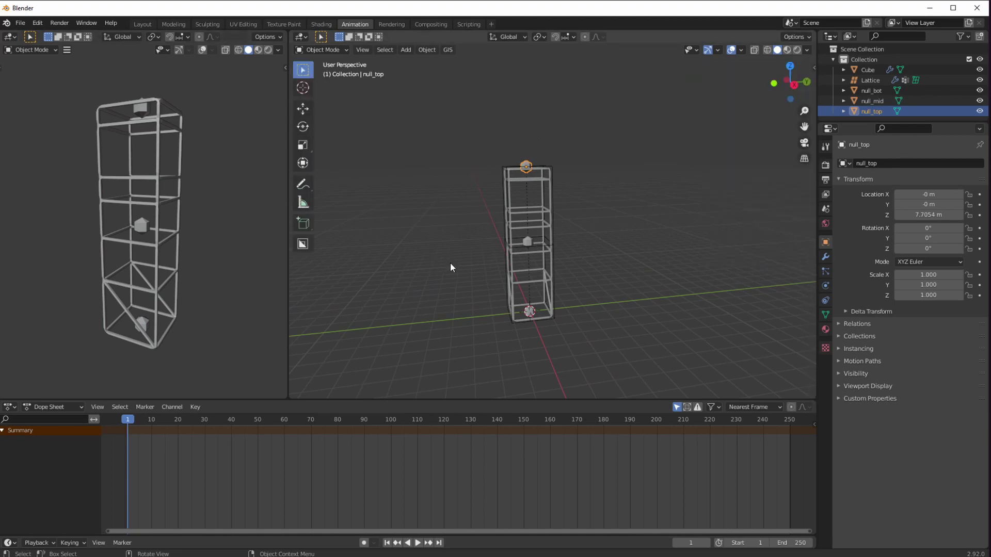
left_click(302, 108)
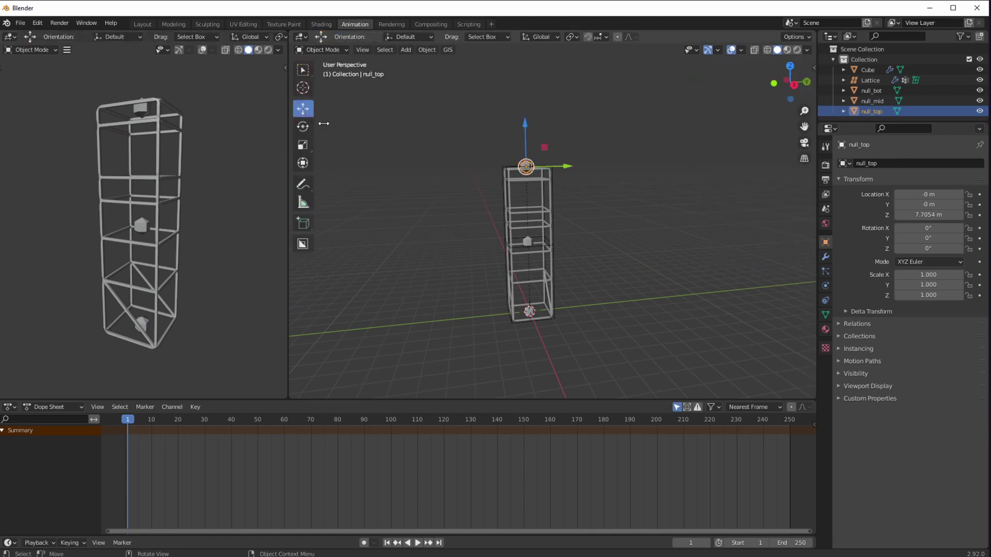
left_click_drag(523, 169, 550, 135)
right_click(531, 169)
left_click(872, 101)
mouse_move(527, 241)
left_mouse_down()
mouse_move(568, 248)
mouse_move(536, 234)
mouse_move(583, 235)
mouse_move(519, 242)
mouse_move(534, 235)
mouse_move(566, 234)
mouse_move(529, 259)
left_mouse_up()
key("ctrl+z")
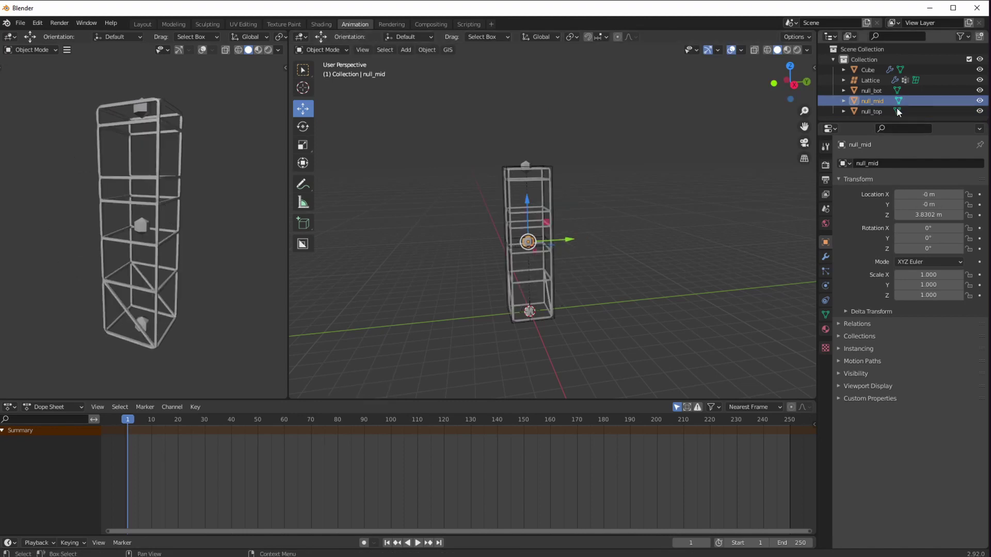
left_click(897, 112)
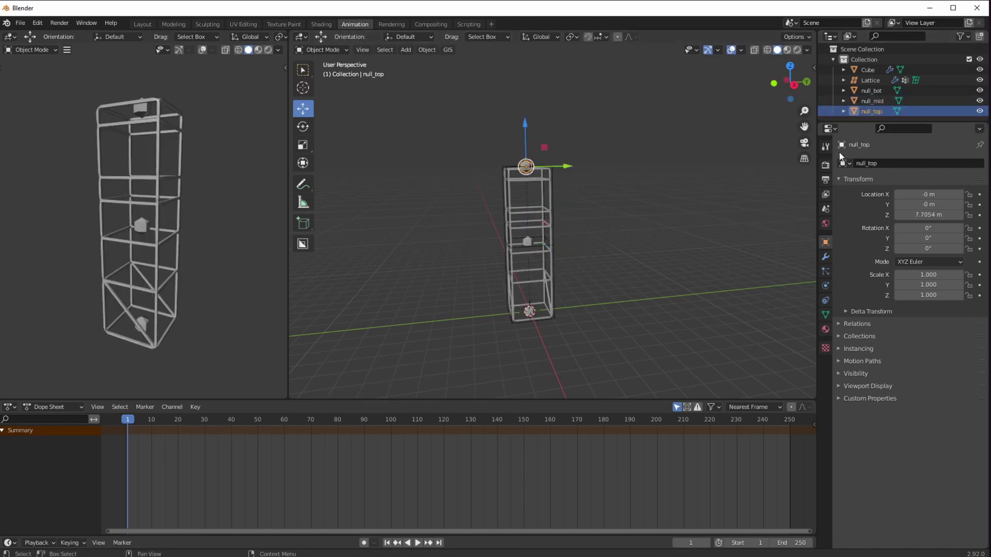
left_click(869, 91)
left_click_drag(531, 277, 530, 287)
key("ctrl+z")
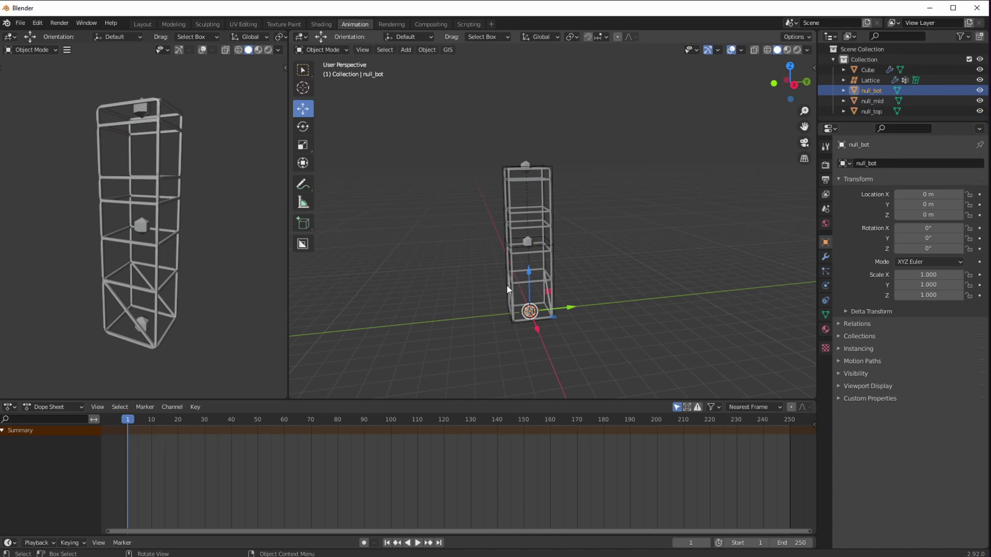
- Add a 6-vertex cylinder, radius 1.79 m and depth 0.04 m, at the tower's base
left_click(408, 52)
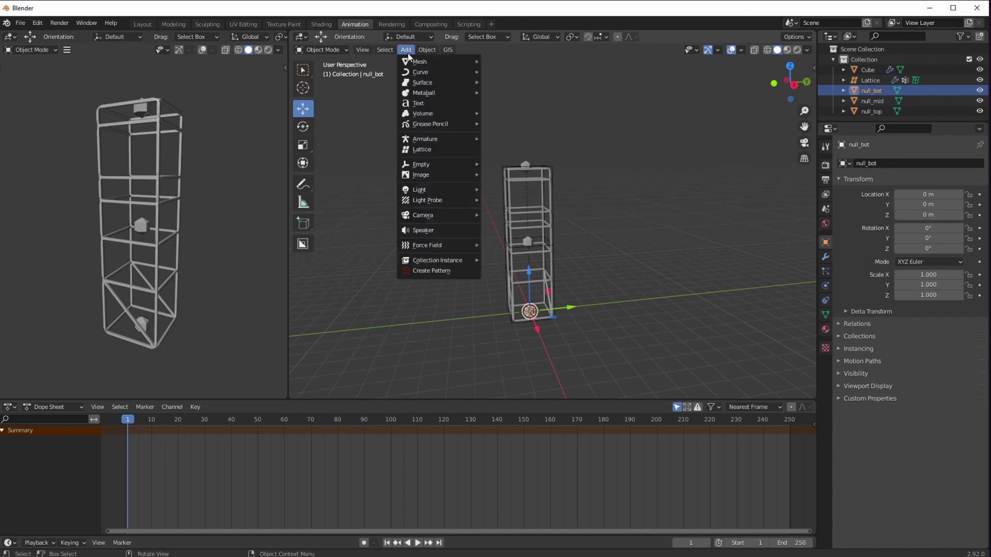
mouse_move(410, 60)
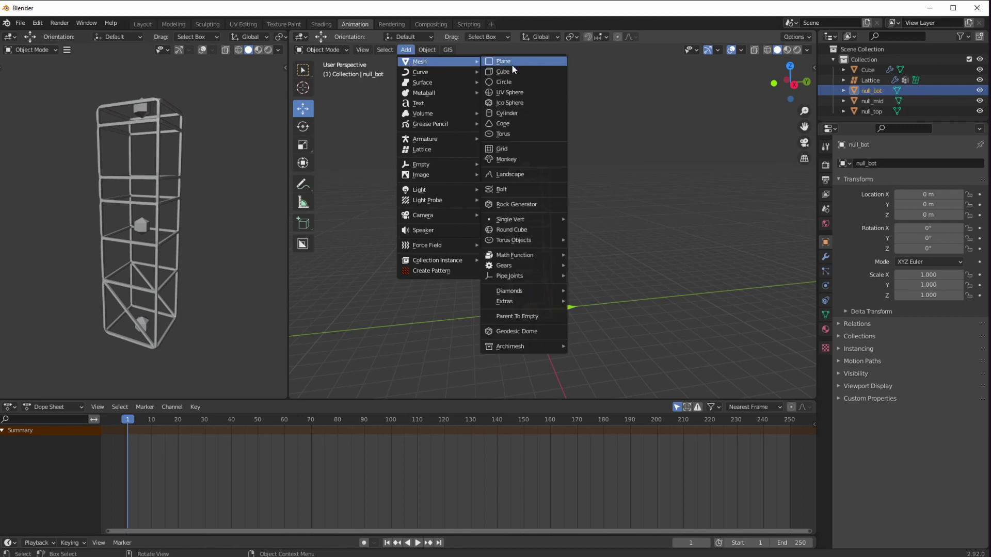
left_click(505, 112)
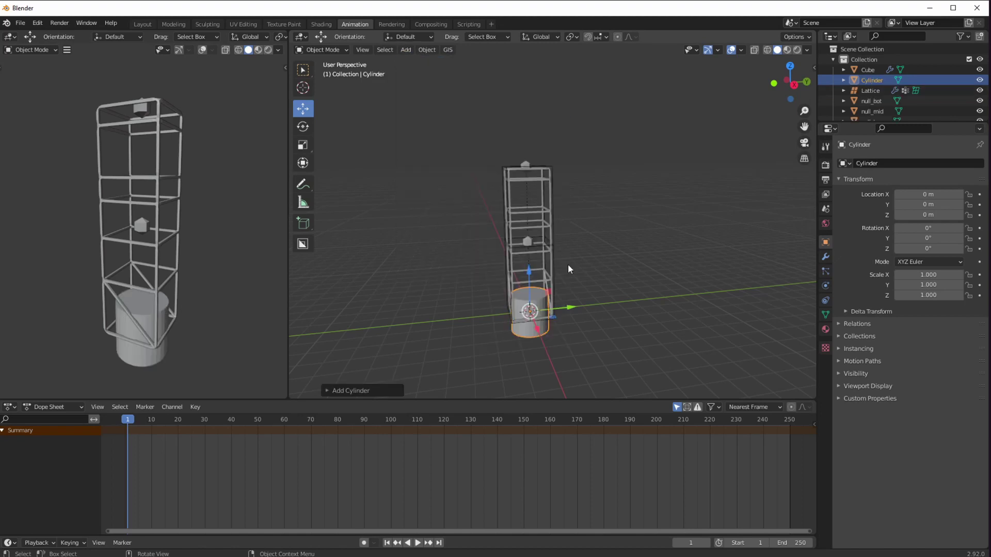
left_click(369, 390)
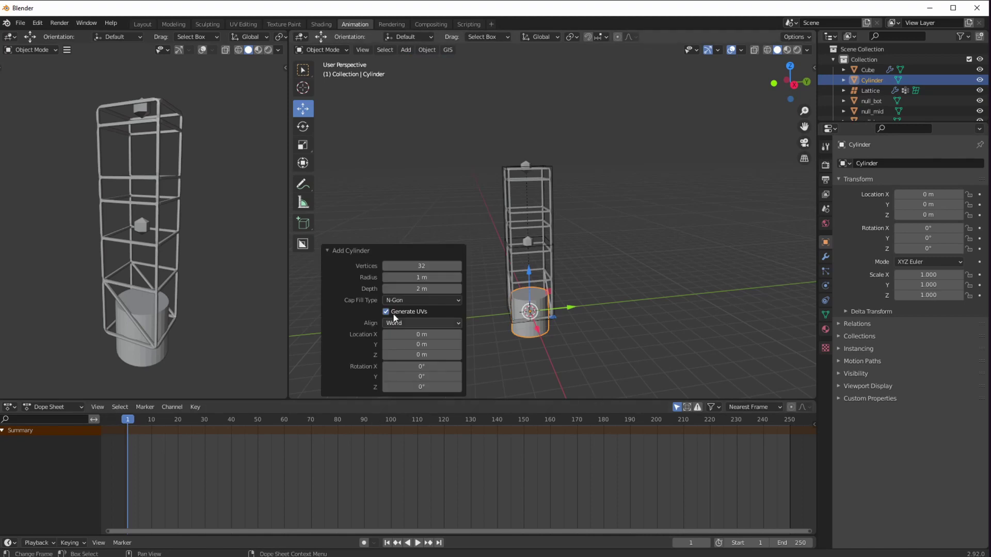
left_click_drag(421, 278, 321, 281)
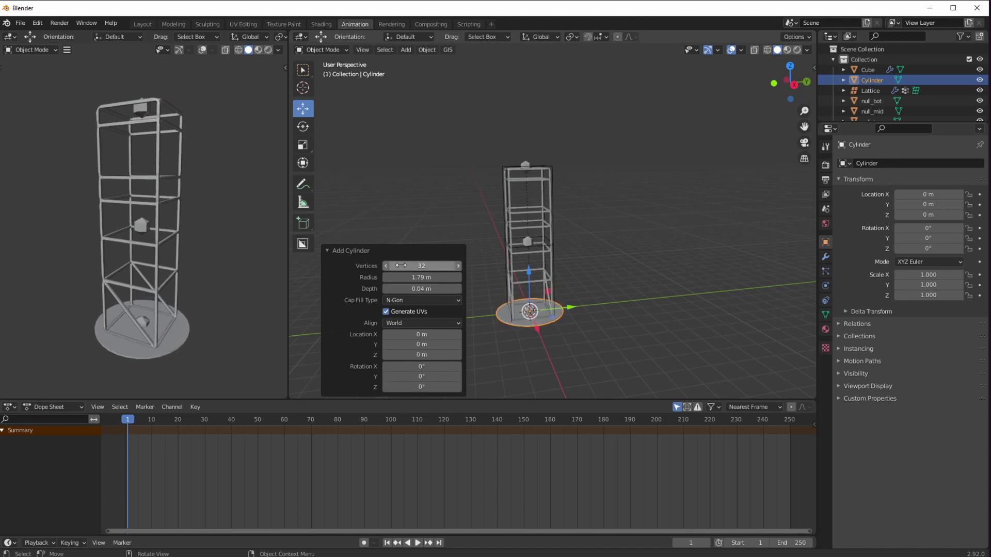
left_click_drag(401, 265, 361, 264)
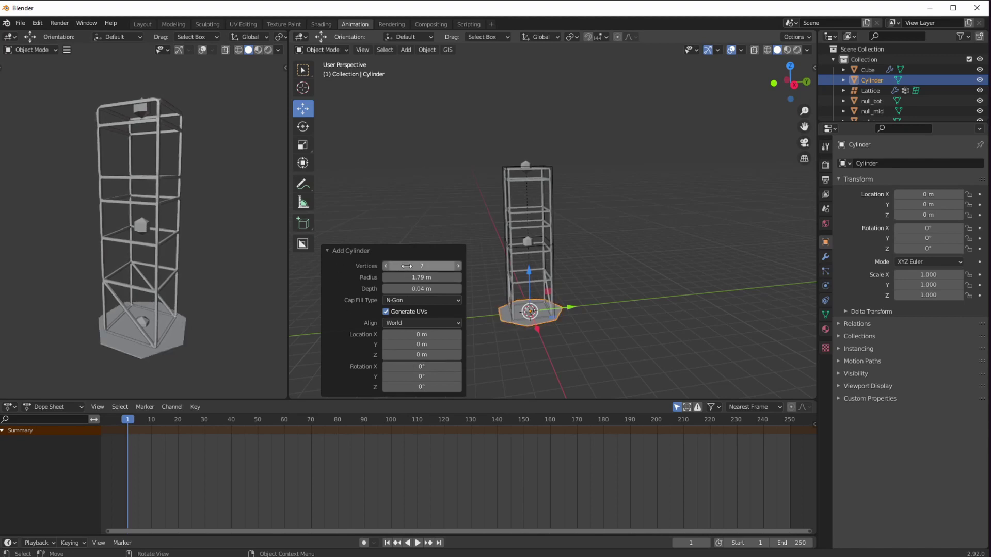
key("BackSpace")
type("6")
key("Return")
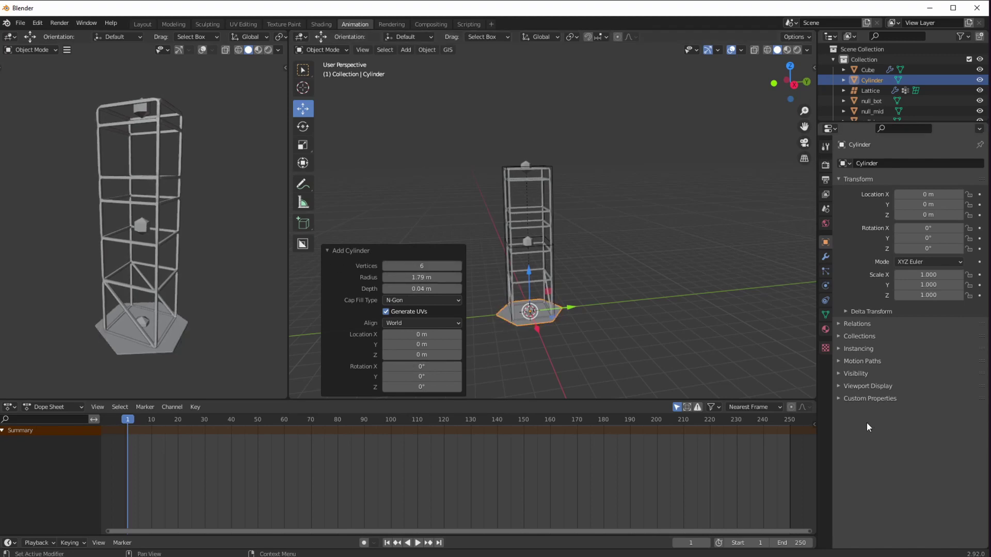
- Set the cylinder's viewport Display As to Wire
left_click(825, 272)
left_click(825, 314)
left_click(825, 242)
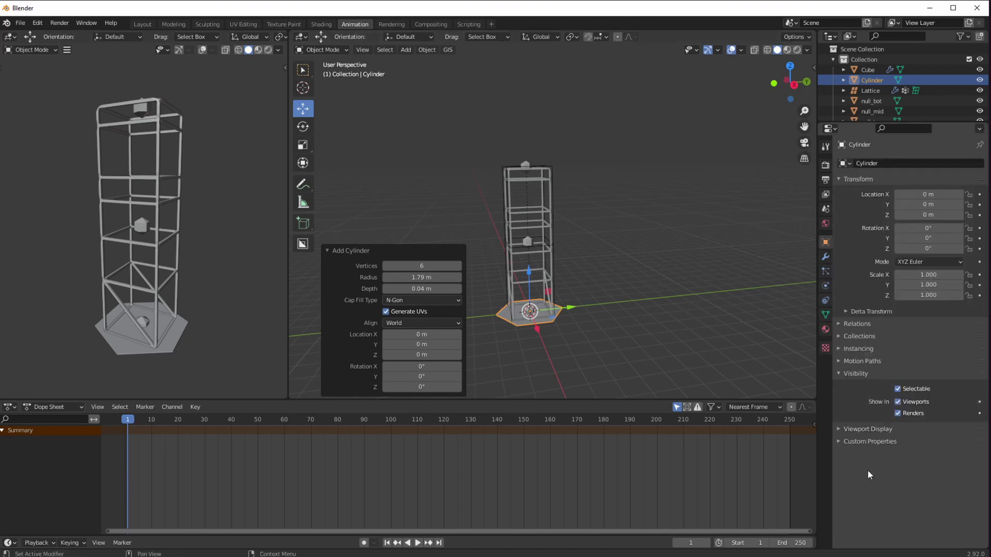
left_click(838, 429)
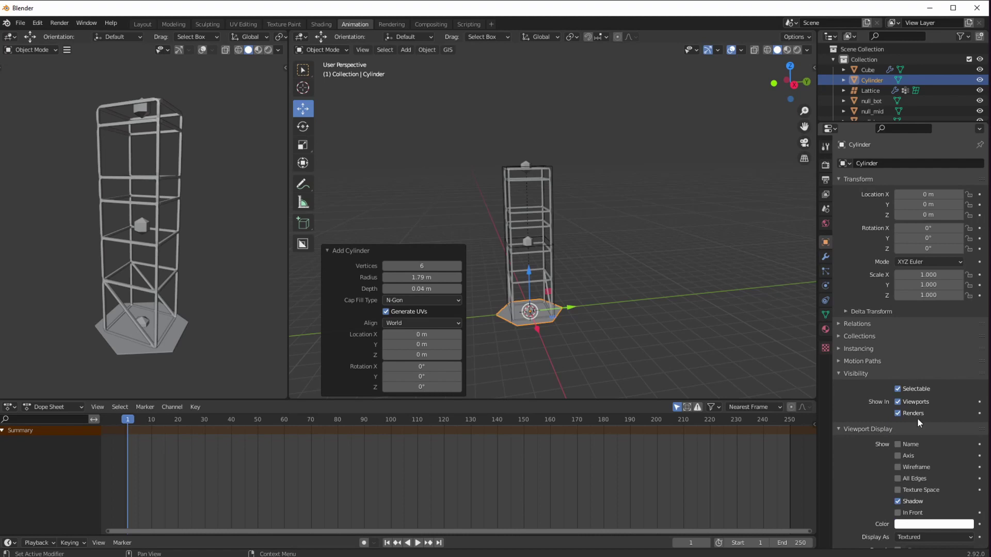
left_click(905, 538)
left_click(903, 513)
- Reselect the wire disc and rename it ANIM_ROOT
left_click(493, 308)
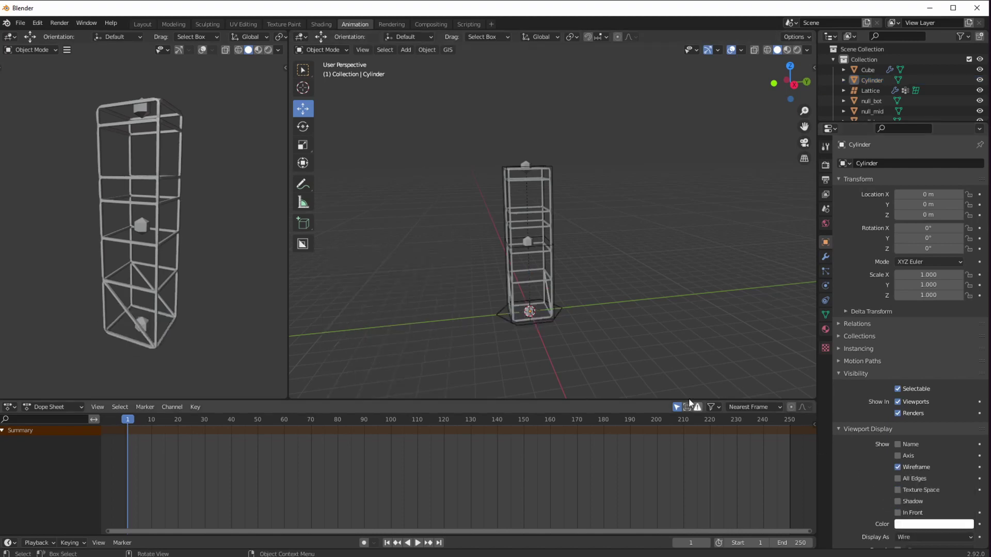
left_click_drag(511, 341, 533, 380)
left_click(484, 344)
middle_click_drag(533, 380, 524, 369)
double_click(871, 80)
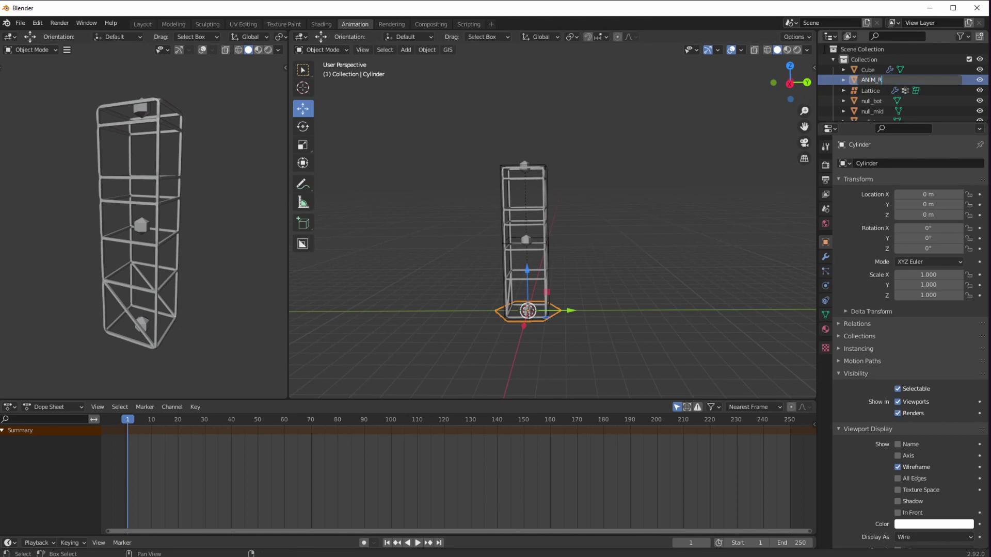
key("Return")
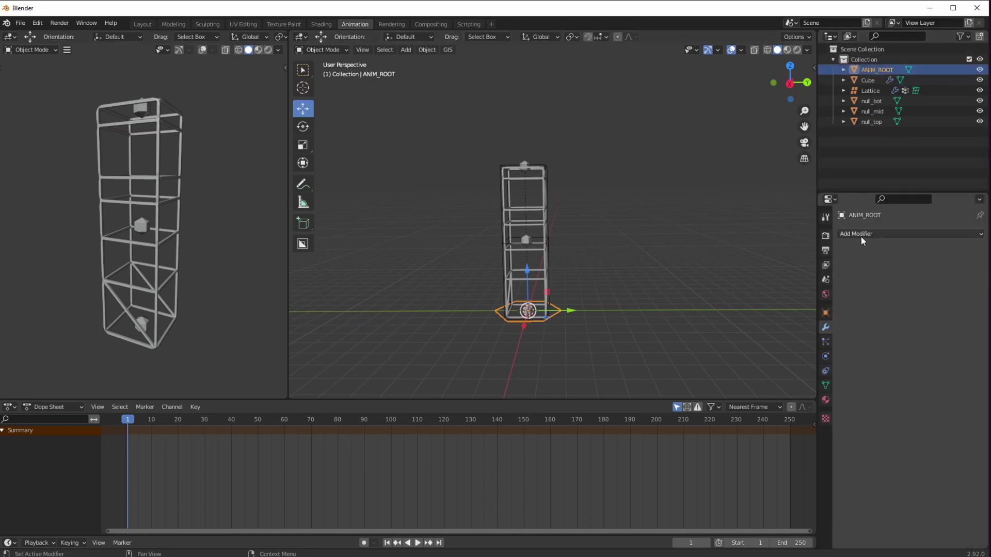
- Add a Child Of constraint to null_bot with ANIM_ROOT as its target
left_click(825, 372)
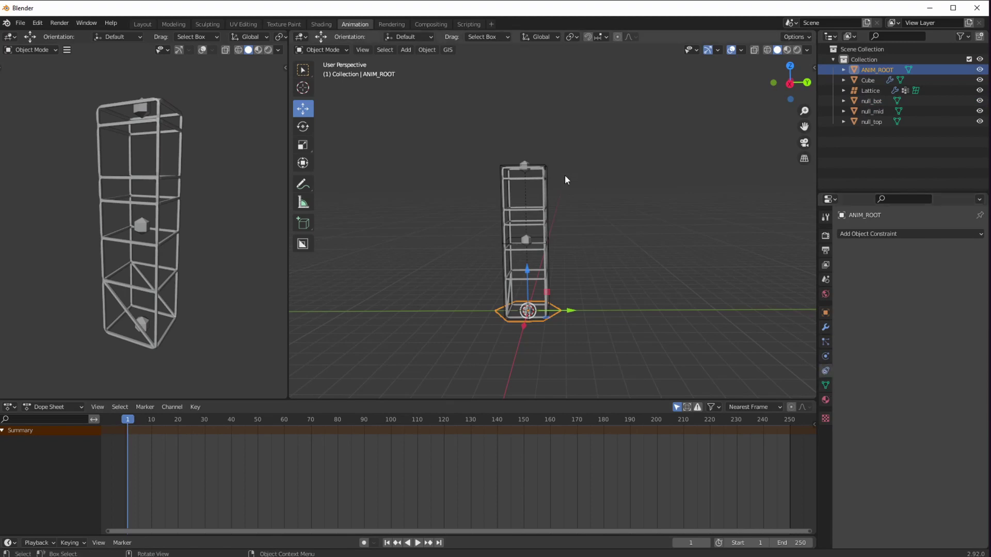
left_click(870, 102)
left_click(875, 235)
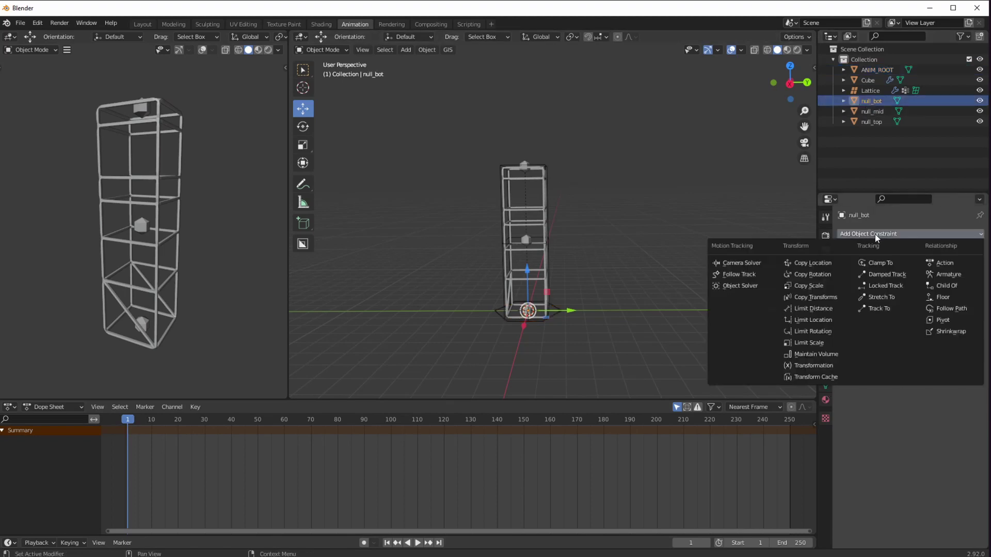
left_click(938, 287)
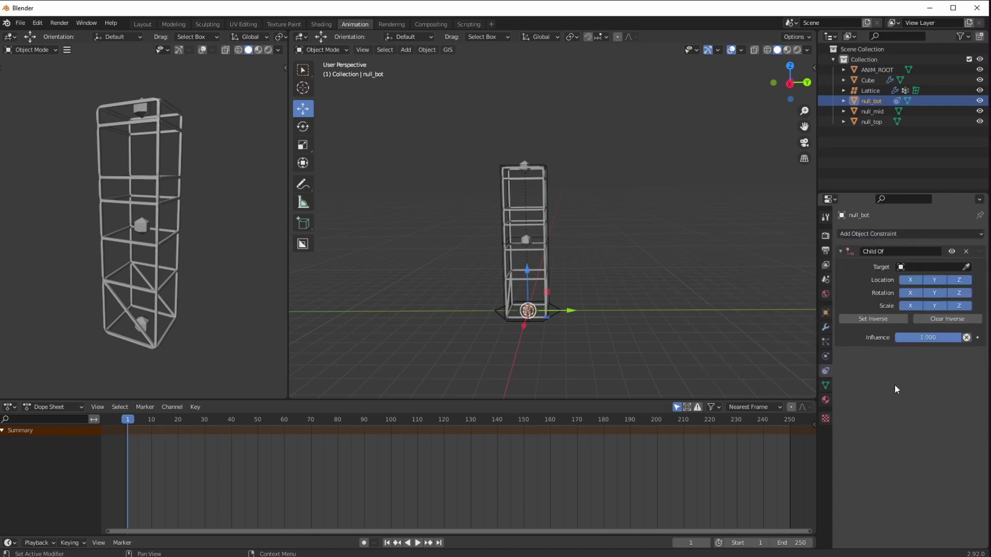
left_click(909, 270)
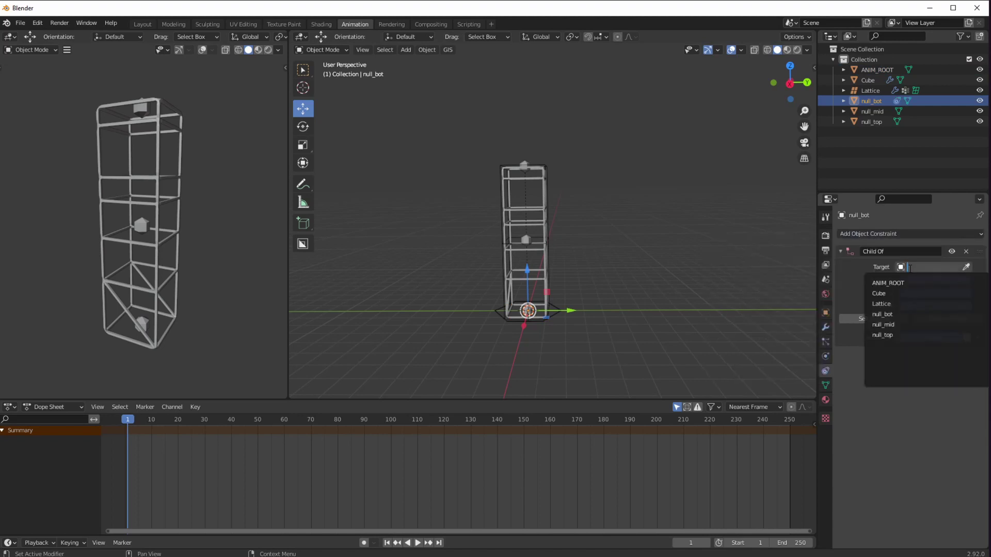
left_click(893, 283)
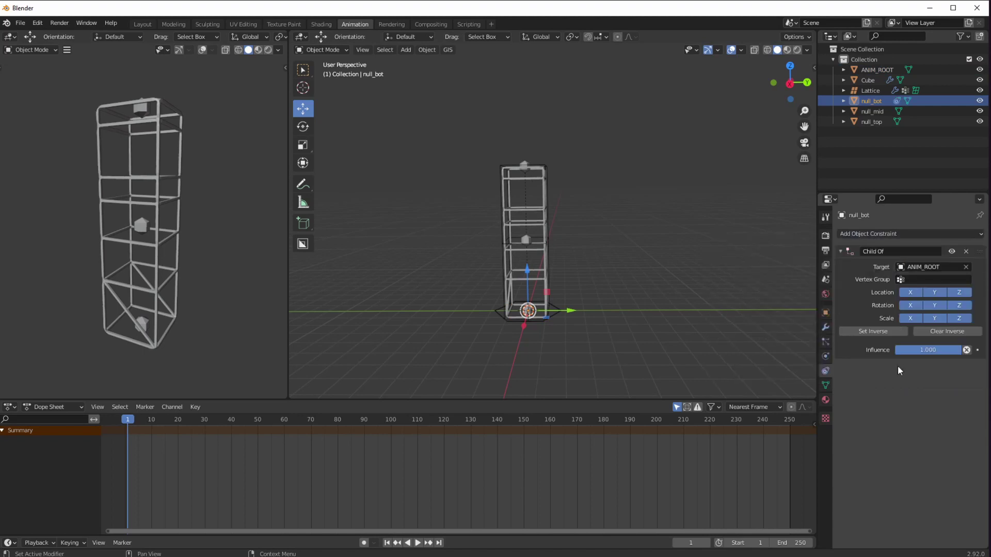
- Add a Child Of constraint to null_mid targeting ANIM_ROOT
left_click(867, 111)
left_click(895, 235)
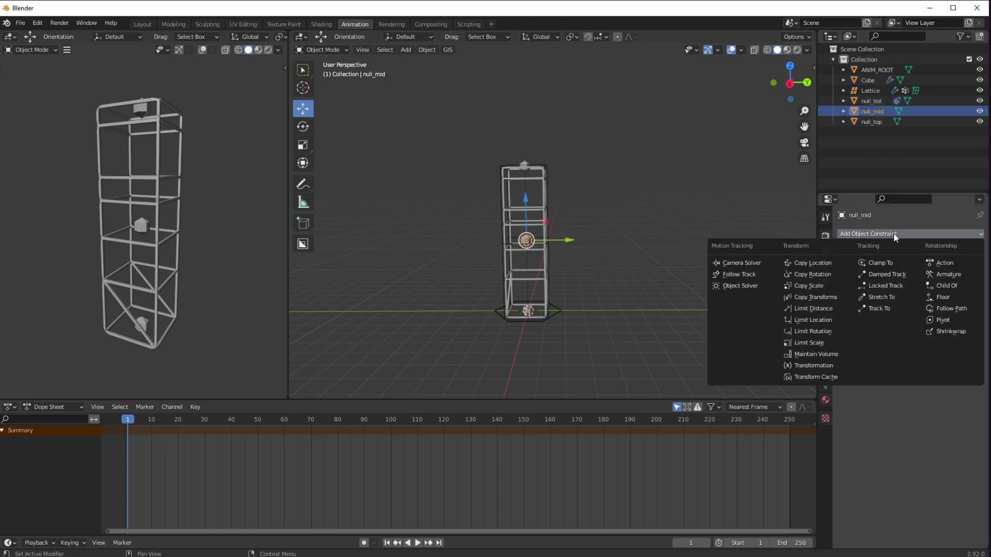
left_click(942, 291)
left_click(919, 265)
left_click(890, 283)
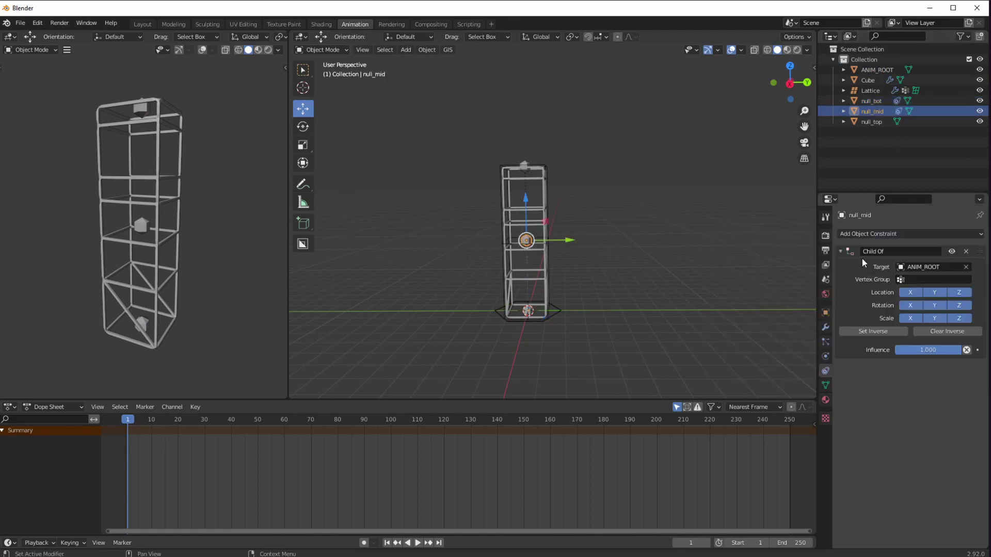
- Give null_top a Child Of constraint targeting ANIM_ROOT, then select ANIM_ROOT
left_click(871, 123)
left_click(895, 236)
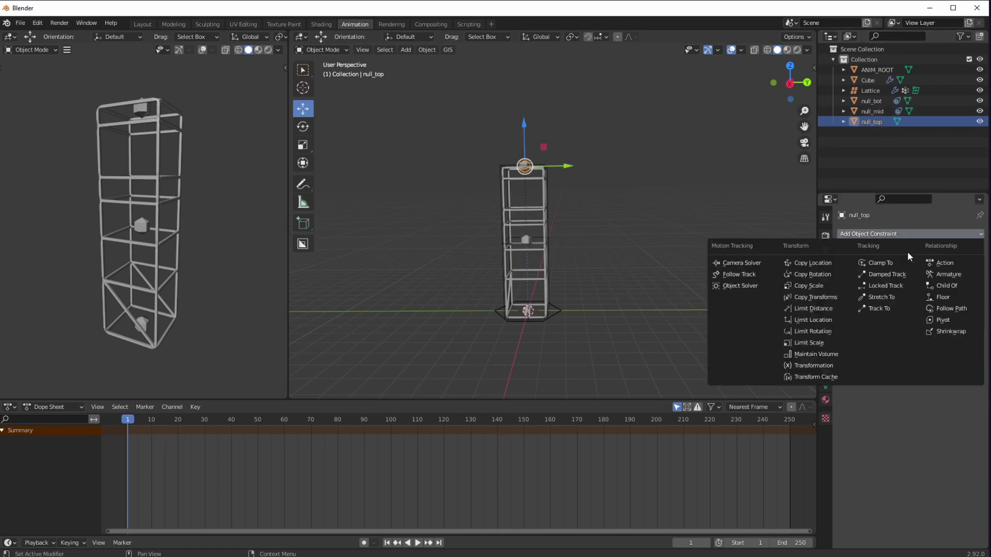
left_click(929, 285)
left_click(907, 267)
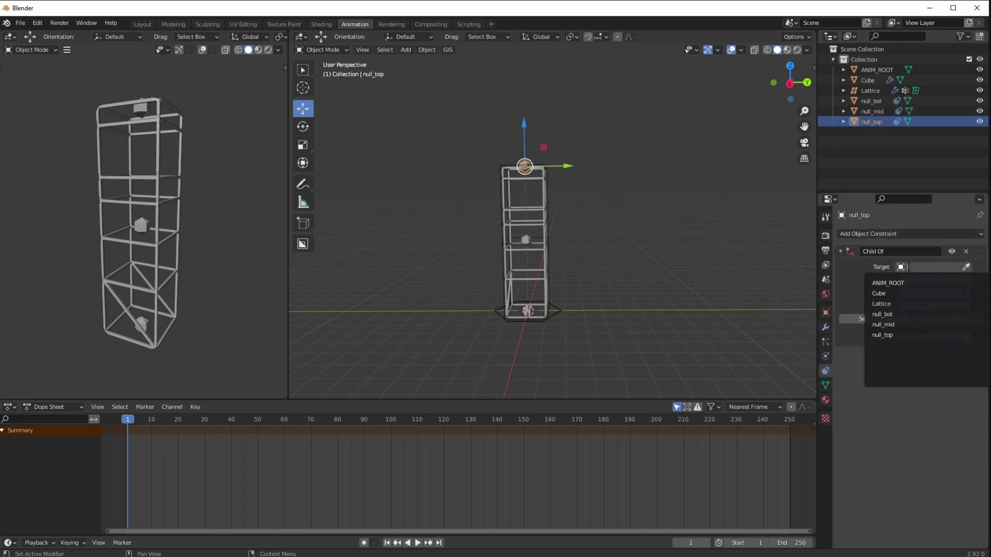
left_click(902, 283)
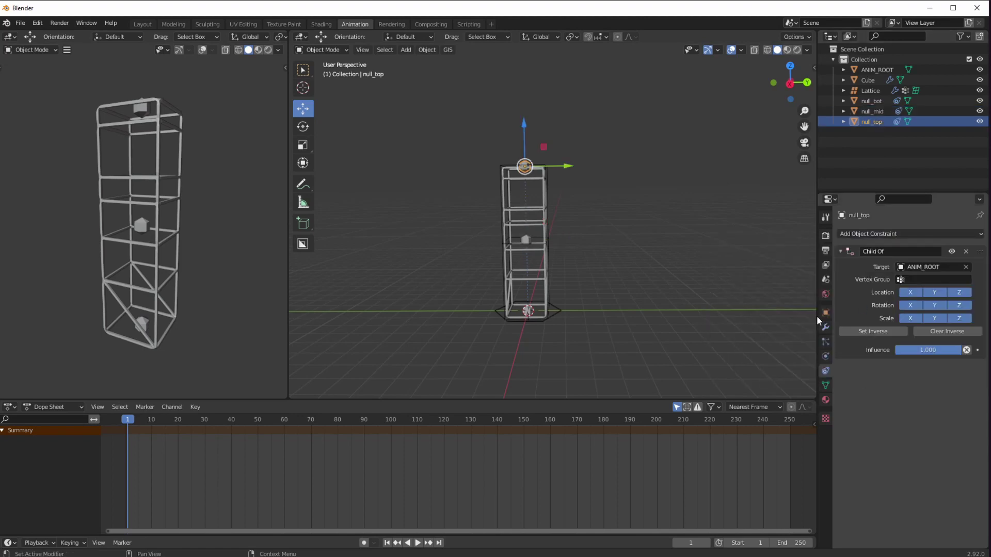
left_click(497, 309)
left_click_drag(524, 312, 603, 315)
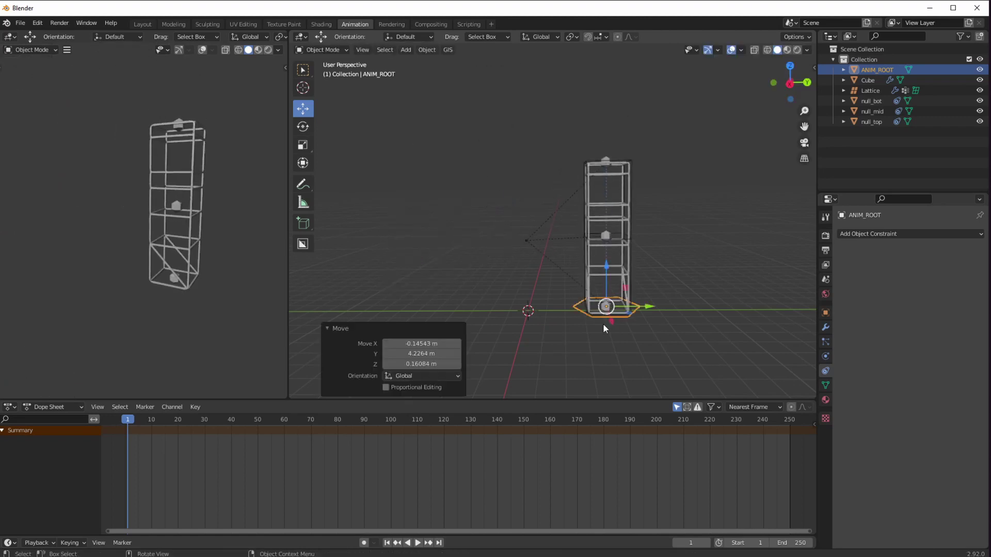
key("ctrl+z")
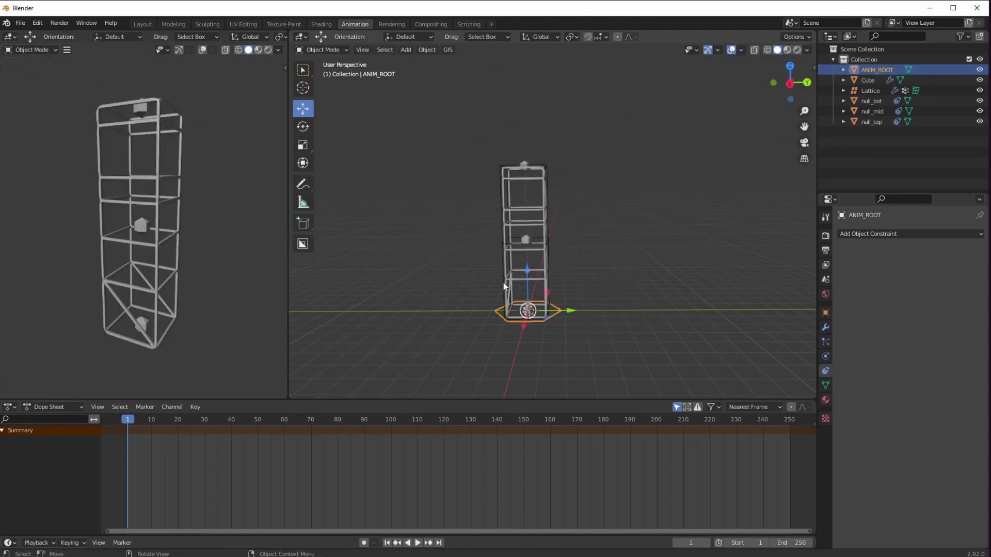
left_click_drag(528, 266, 524, 233)
key("ctrl+z")
left_click(524, 160)
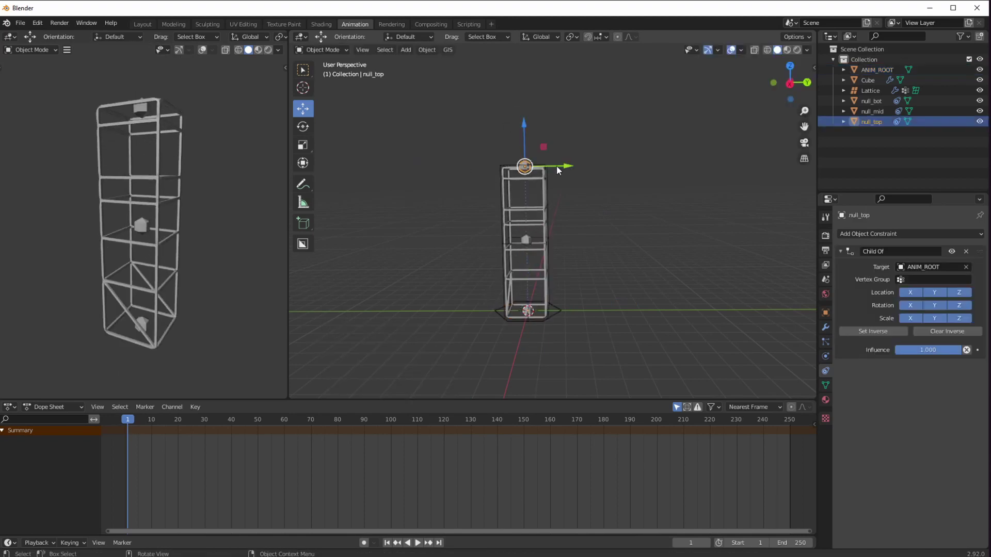
mouse_move(524, 148)
left_mouse_down()
mouse_move(521, 127)
mouse_move(523, 160)
mouse_move(516, 122)
mouse_move(508, 150)
left_mouse_up()
key("ctrl+z")
- Key all three nulls at frame 1 and set the scene end frame to 50
left_click_drag(564, 335, 470, 159)
key("i")
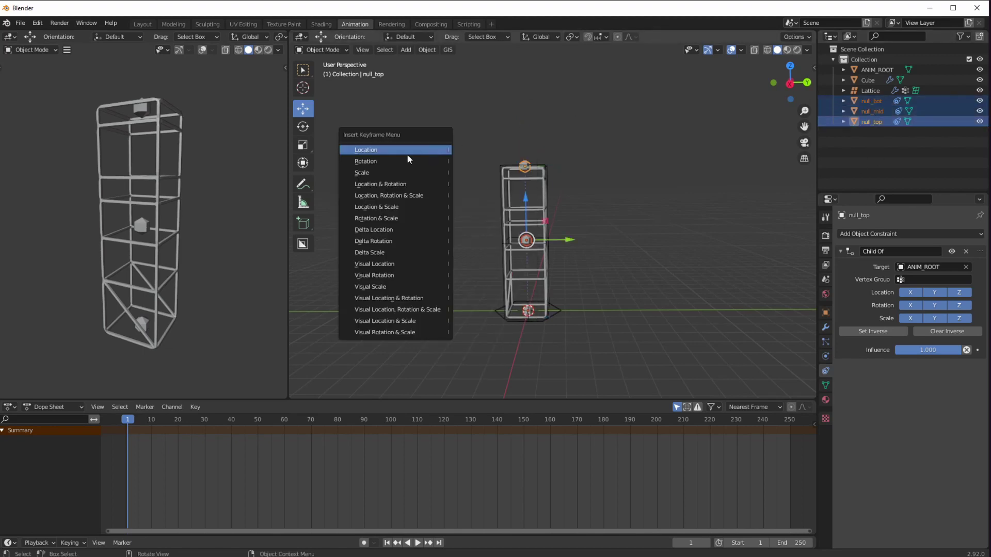
left_click(407, 156)
double_click(790, 543)
type("50")
key("Return")
- Pull null_top down to squash the tower and key that pose at frame 10
scroll(478, 466, "up", 5)
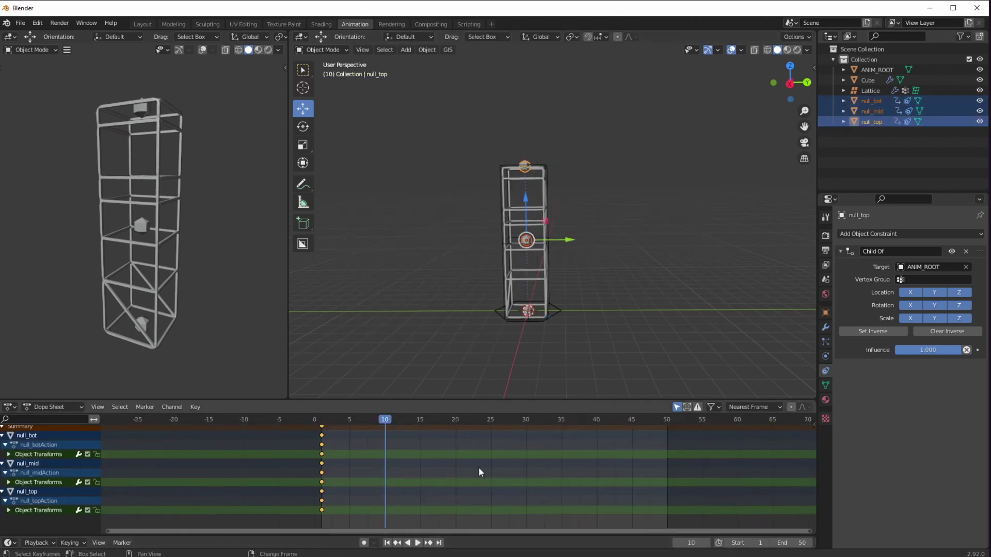
left_click(525, 166)
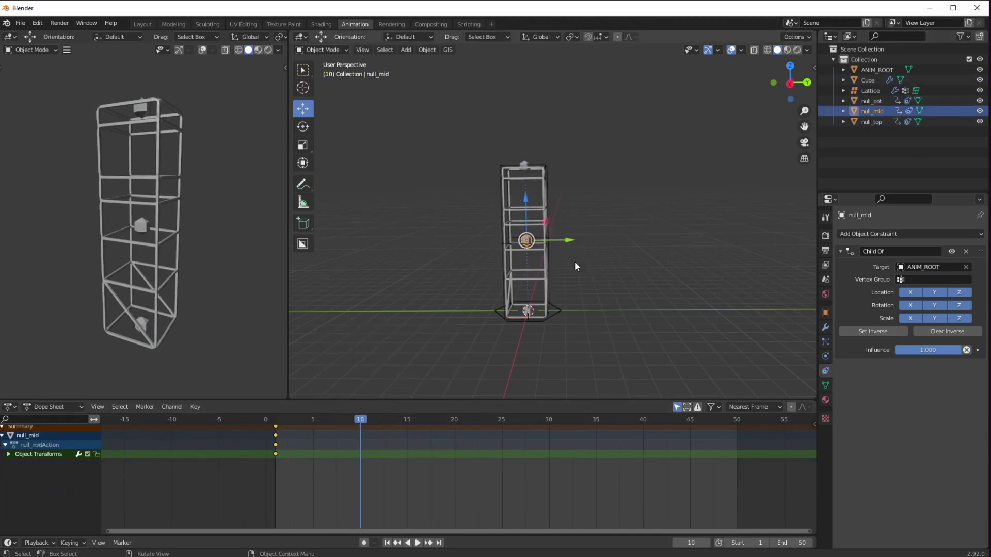
left_click_drag(525, 126, 522, 164)
key("i")
left_click(407, 330)
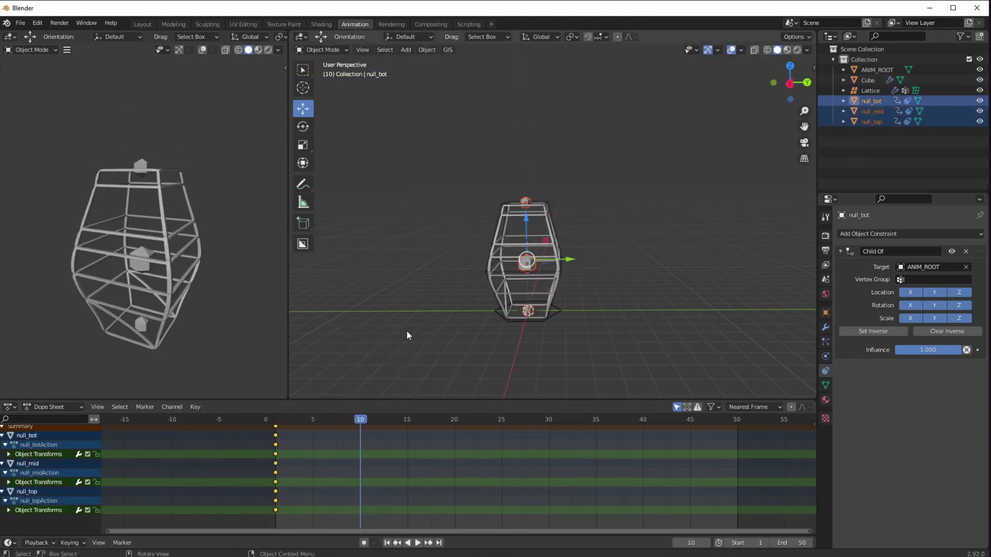
left_click(319, 419)
key("space")
key("space")
left_click(285, 419)
- Turn on auto keying, scale null_mid to 0.949 and raise it about 0.5 m at frame 4
left_click(526, 238)
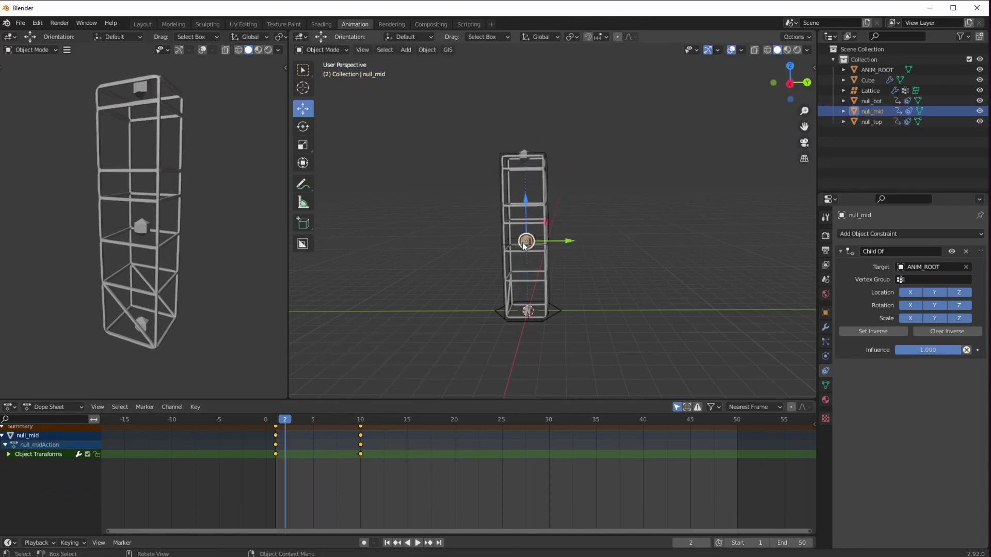
left_click_drag(525, 204, 525, 196)
left_click(364, 542)
left_click(373, 542)
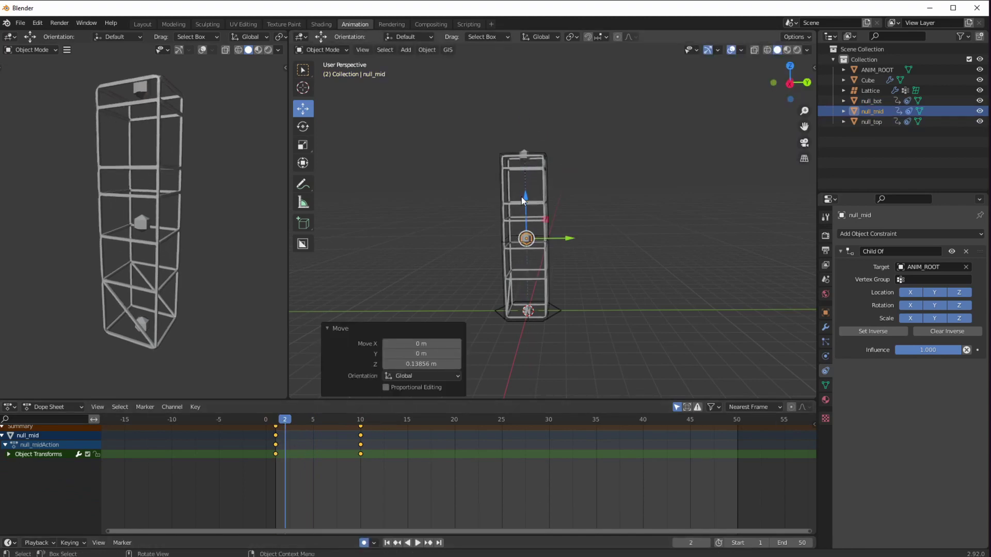
key("s")
left_click(524, 146)
mouse_move(284, 419)
left_mouse_down()
mouse_move(339, 419)
mouse_move(303, 419)
left_mouse_up()
left_click_drag(525, 204, 525, 185)
- Lower null_top 1.86 m around frame 12 and key null_top and null_mid at frame 14
left_click_drag(298, 438, 378, 432)
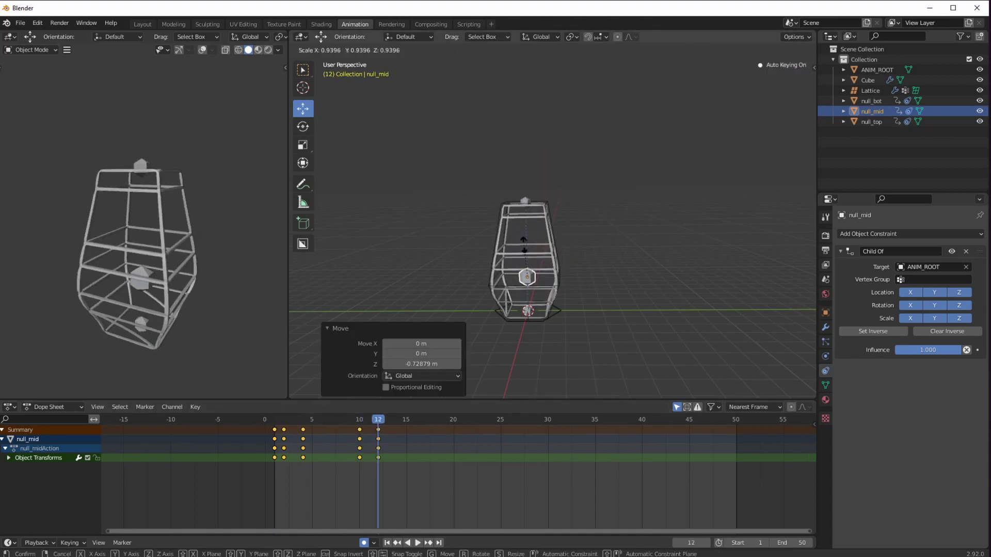
left_click(524, 151)
left_click_drag(524, 119, 668, 170)
key("space")
left_click(526, 277, "shift")
key("i")
key("space")
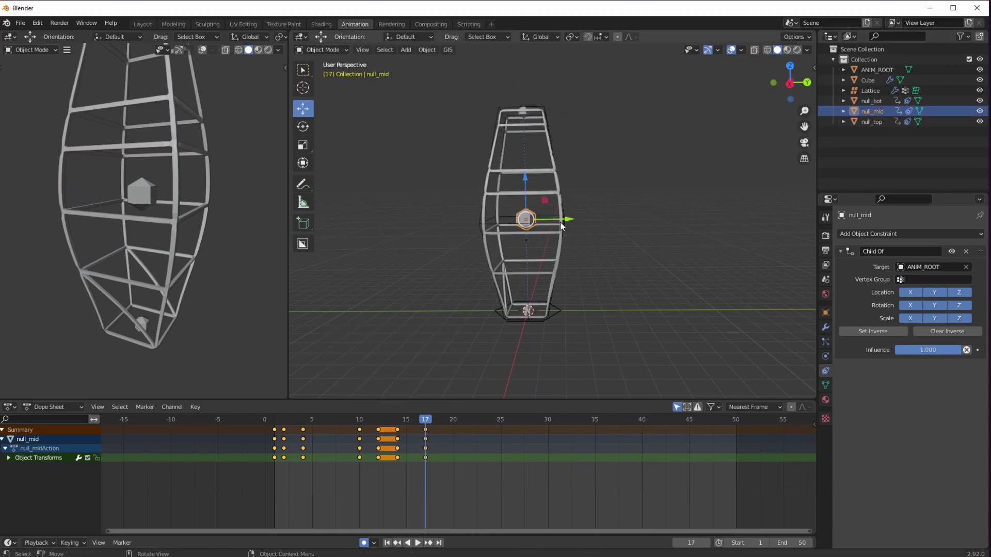
- Shrink null_mid to about 0.4 scale and play back the result
left_click(303, 144)
left_click_drag(629, 281, 593, 258)
left_click(443, 421)
key("space")
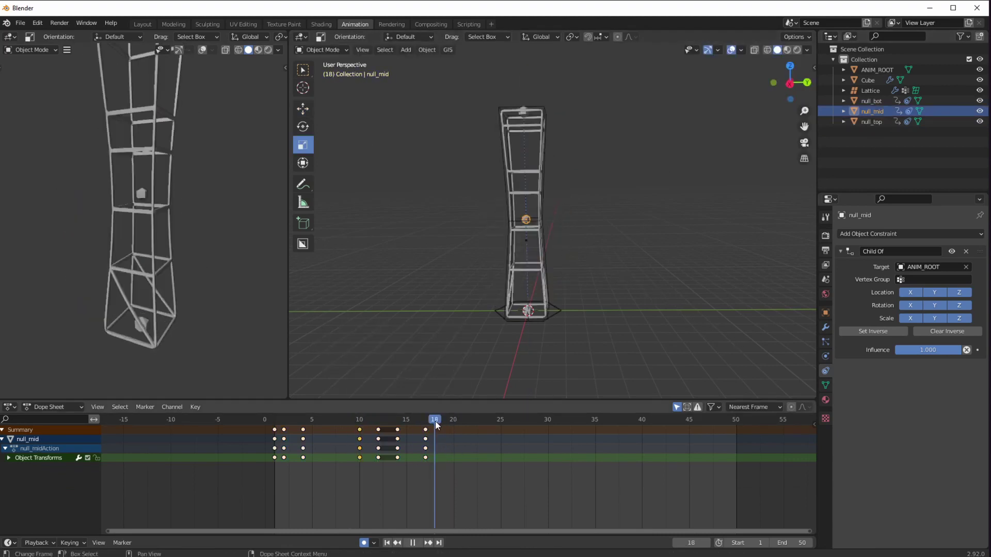
left_click(524, 118)
key("space")
- Copy null_top's frame 10 keyframe and paste it at frame 20
left_click(360, 457)
key("ctrl+c")
left_click(451, 421)
left_click(426, 420)
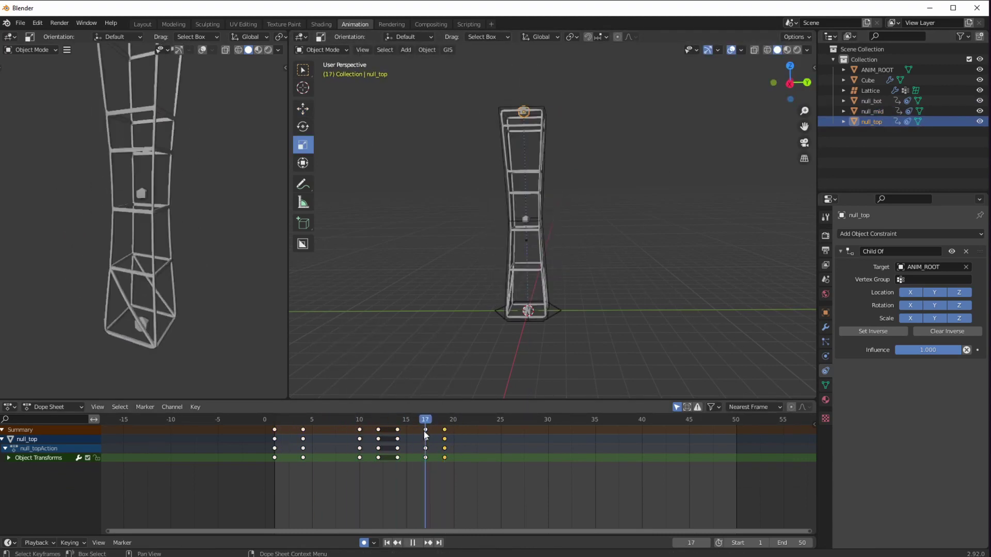
left_click(453, 420)
key("ctrl+v")
key("space")
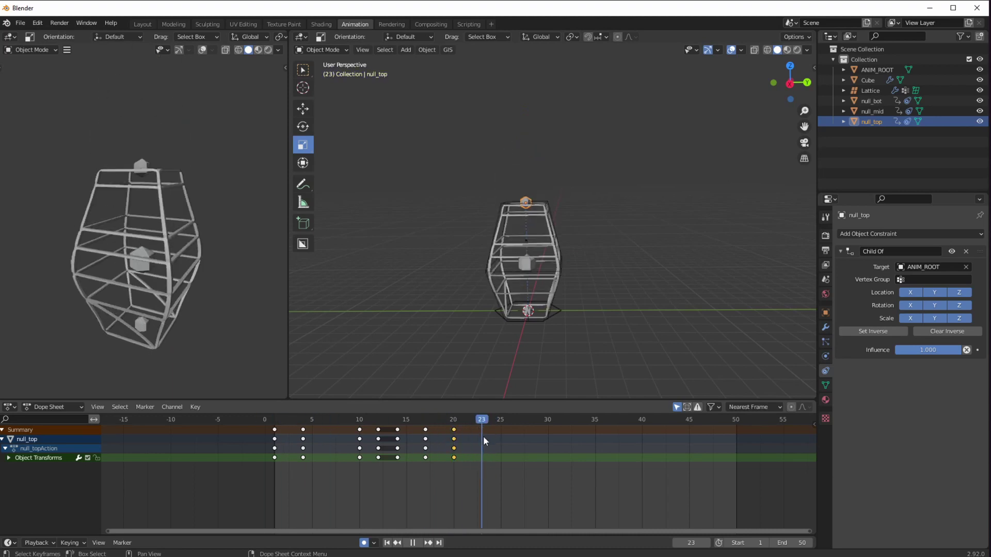
key("space")
- Key null_mid at frame 20
left_click(874, 111)
left_click(872, 122, "shift")
left_click_drag(453, 420, 472, 420)
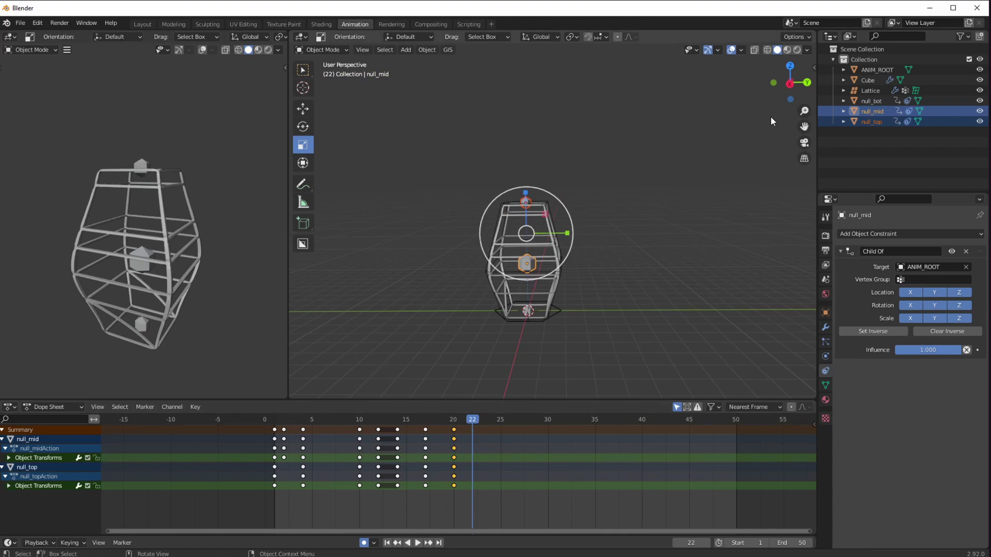
left_click(473, 429)
key("ctrl+z")
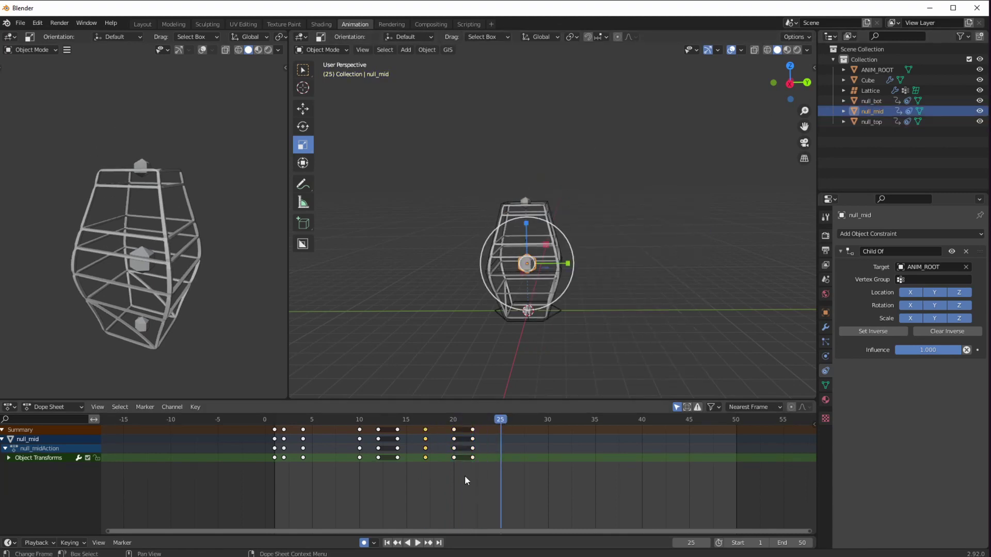
key("i")
left_click(467, 424)
- Undo the recent keying changes and replay the animation from frame 10
key("space")
key("ctrl+z")
key("ctrl+z")
key("ctrl+z")
key("ctrl+z")
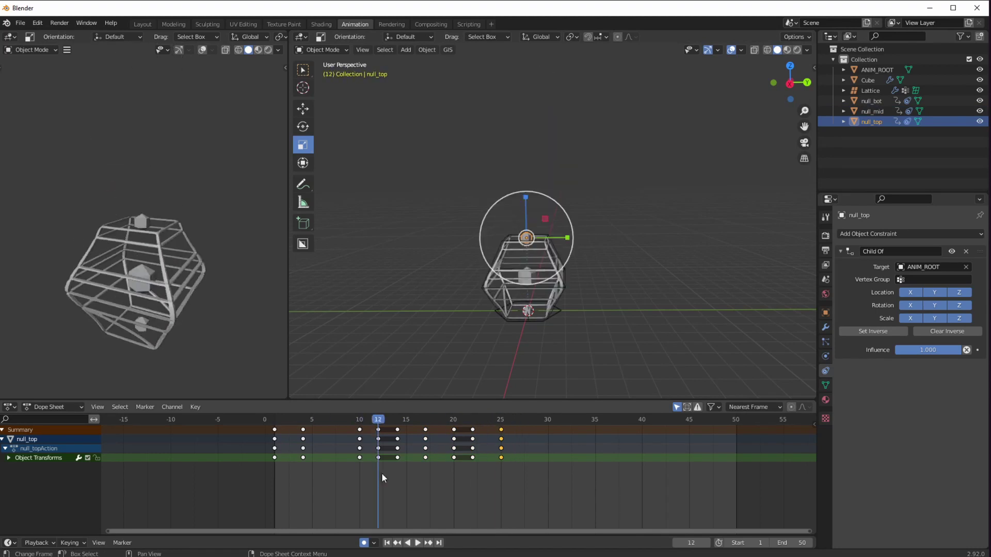
key("ctrl+z")
key("ctrl+z")
key("ctrl+z")
key("space")
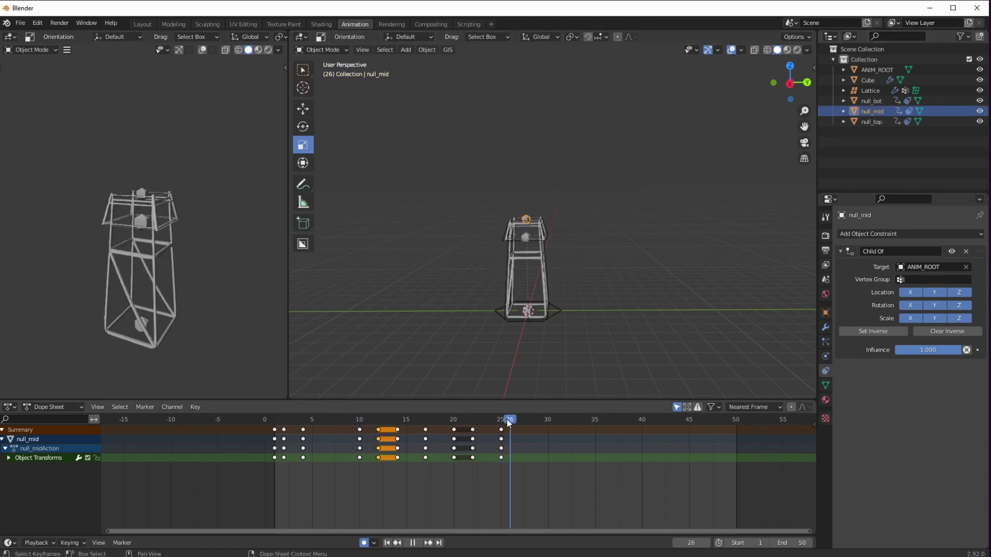
left_click_drag(508, 421, 362, 427)
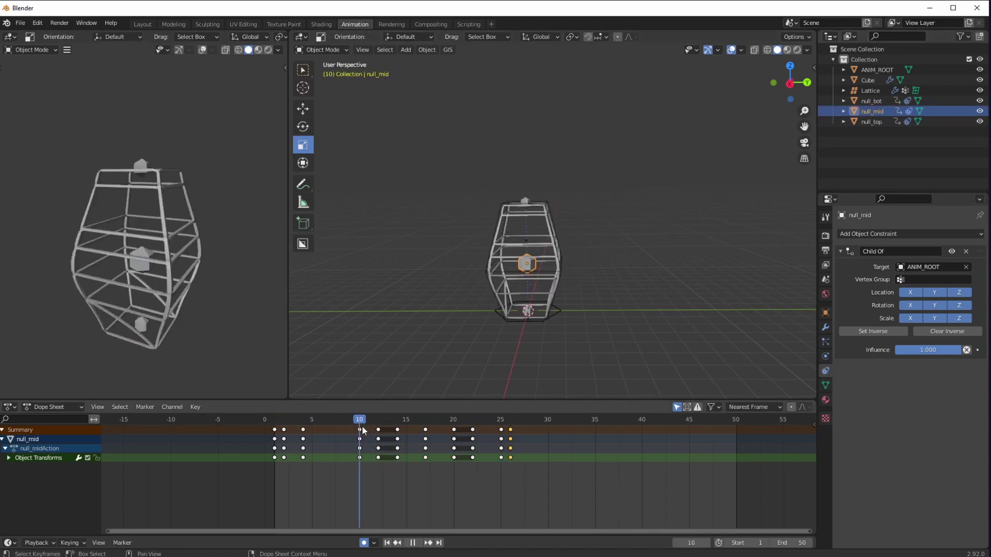
key("ctrl+z")
- Key ANIM_ROOT's pose at frame 14 and undo a mistimed first jump attempt
key("space")
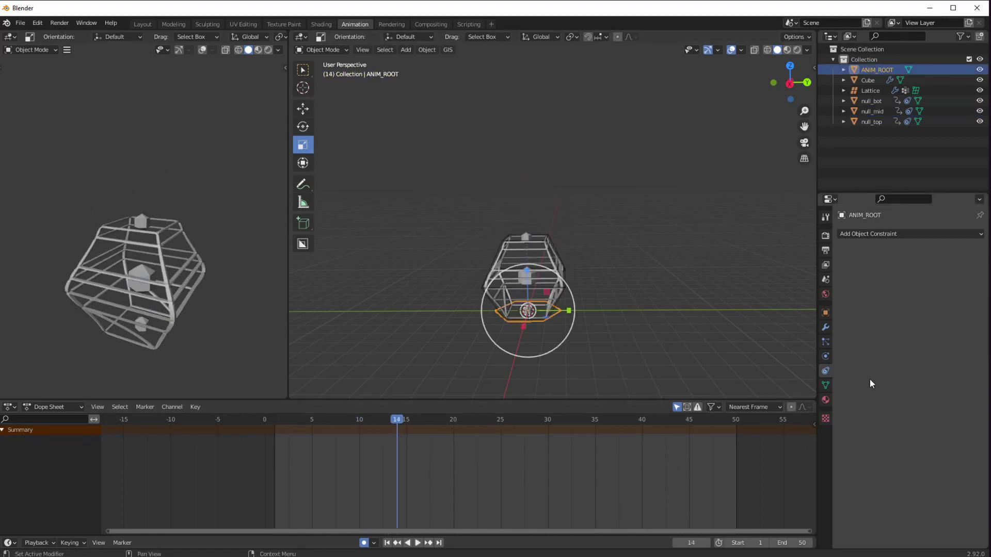
key("ctrl+shift+z")
left_click_drag(397, 422, 426, 423)
key("space")
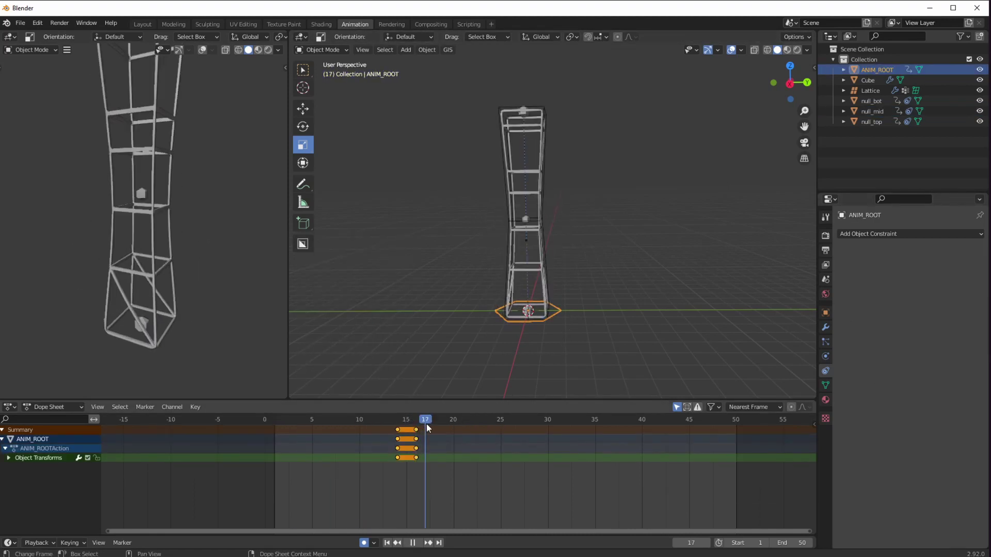
left_click(302, 109)
left_click_drag(527, 281, 527, 170)
key("space")
left_click(526, 198)
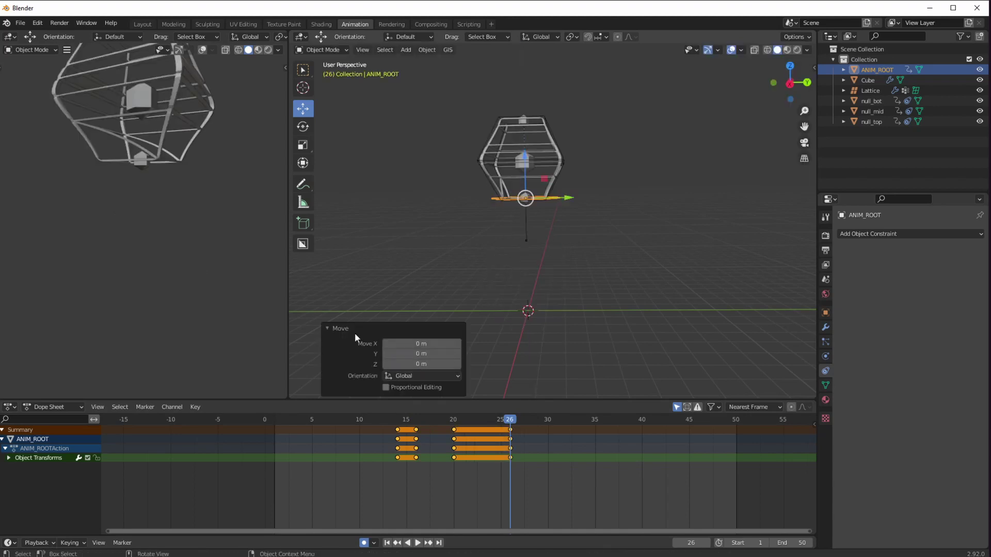
key("ctrl+z")
- Lift ANIM_ROOT about 6.7 m and key it at frame 21, then drop it to the ground at frame 25
left_click(459, 421)
left_click_drag(523, 268, 556, 181)
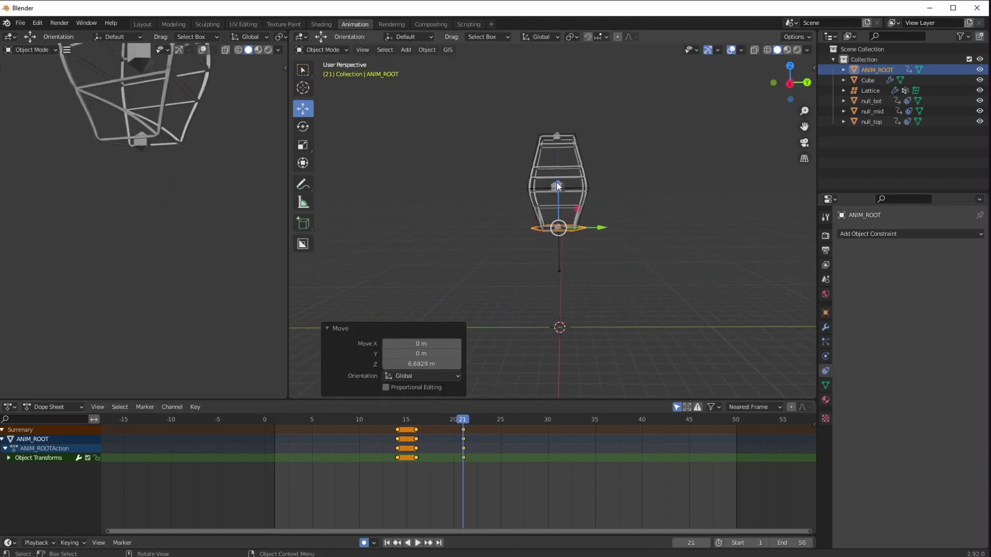
key("i")
left_click(497, 311)
left_click(500, 419)
key("alt+g")
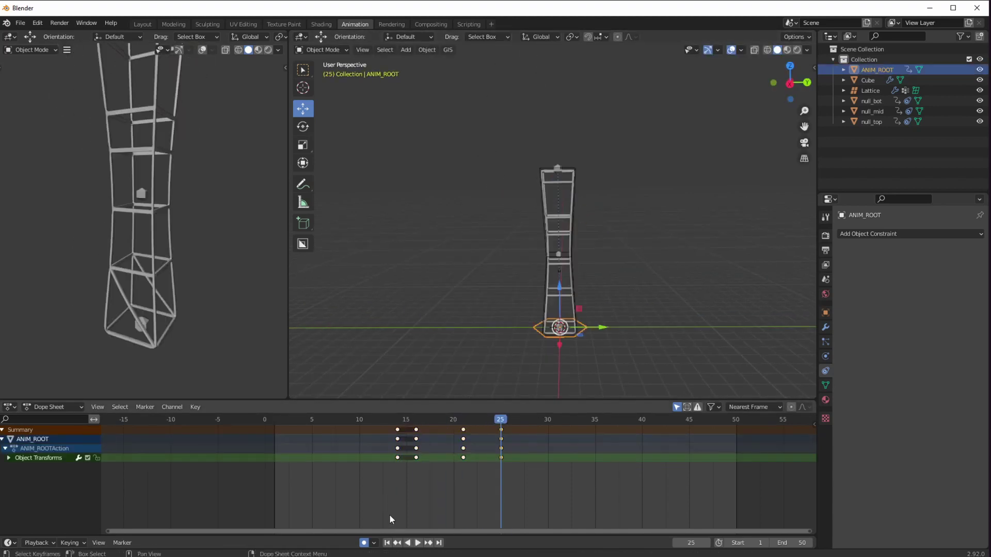
- Raise ANIM_ROOT slightly at frame 21, then review null_mid's and null_top's keys
left_click_drag(422, 420, 461, 419)
left_click_drag(553, 181, 553, 169)
left_click_drag(481, 419, 594, 419)
left_click(872, 111)
left_click(871, 121)
- End the animation at frame 35, play it from frame 1, and scrub back to review the deformation
key("ctrl+End")
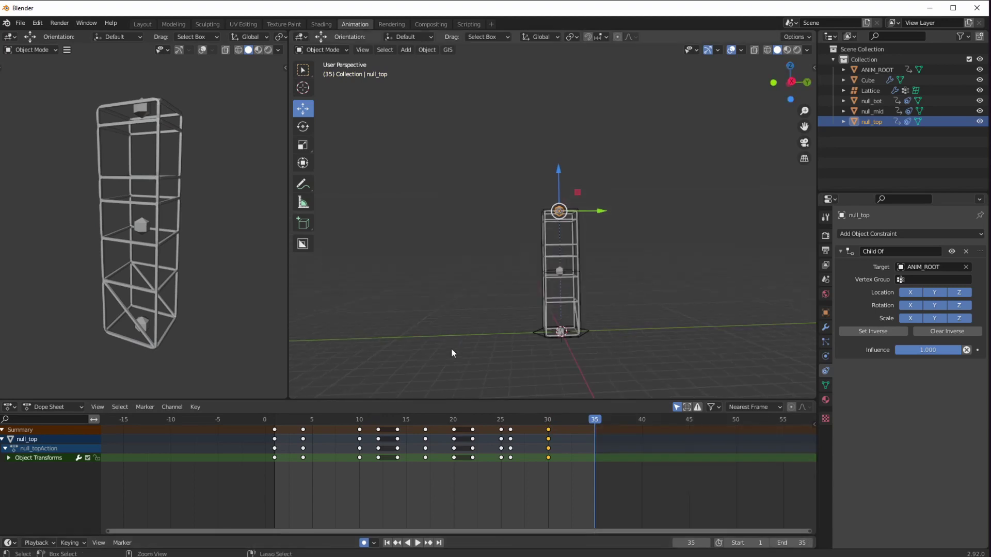
key("g")
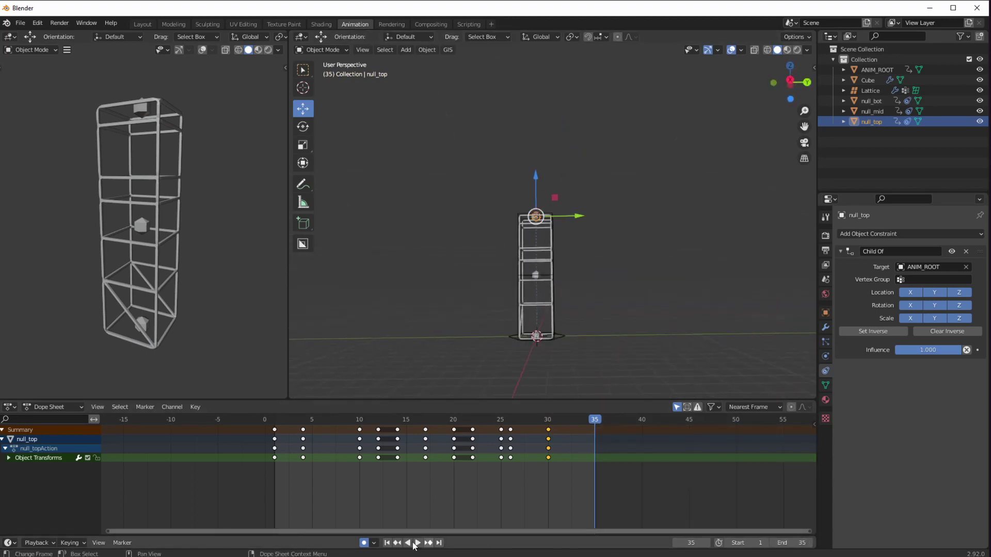
left_click(387, 543)
left_click(418, 543)
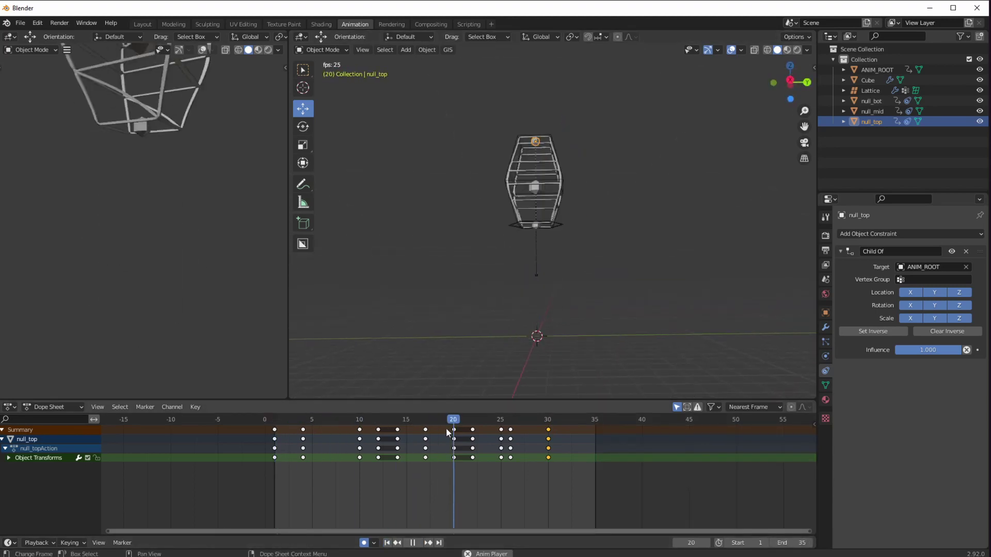
left_click(412, 543)
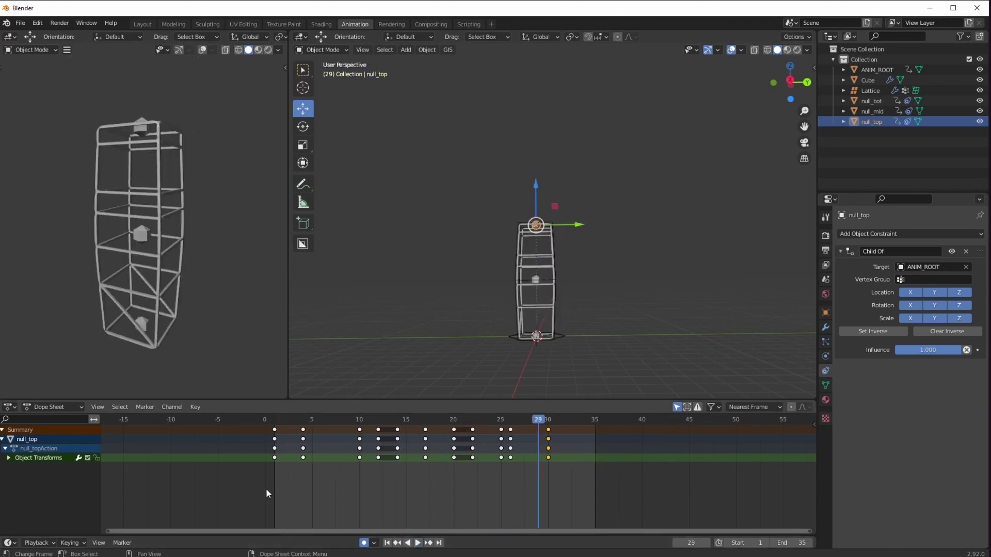
mouse_move(266, 420)
left_mouse_down()
mouse_move(548, 418)
mouse_move(354, 413)
mouse_move(506, 398)
mouse_move(460, 395)
mouse_move(326, 402)
mouse_move(292, 420)
mouse_move(528, 425)
mouse_move(275, 430)
mouse_move(546, 426)
mouse_move(277, 429)
left_mouse_up()
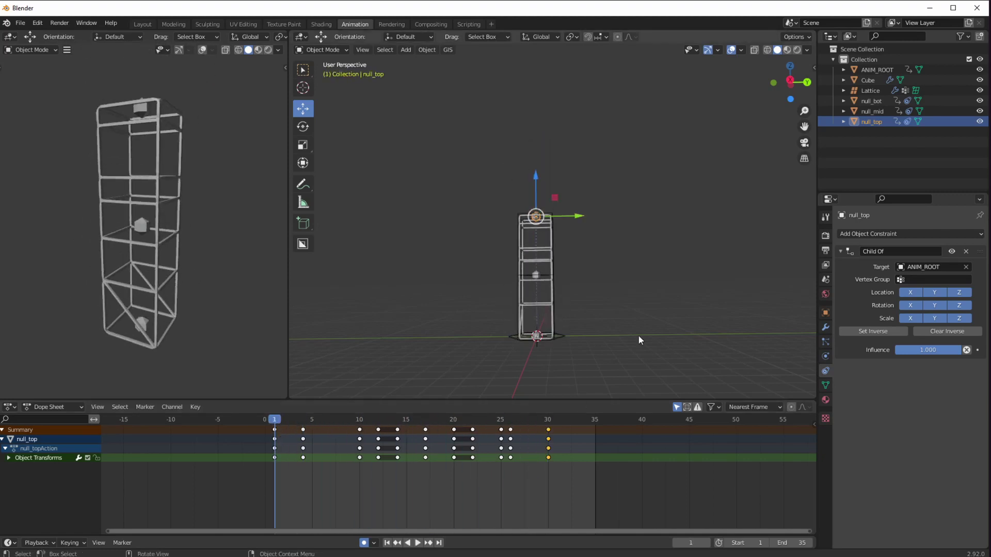
- Inspect the keyframes on the Cube, null_bot and null_mid, playing and stopping at frame 4
left_click(526, 355)
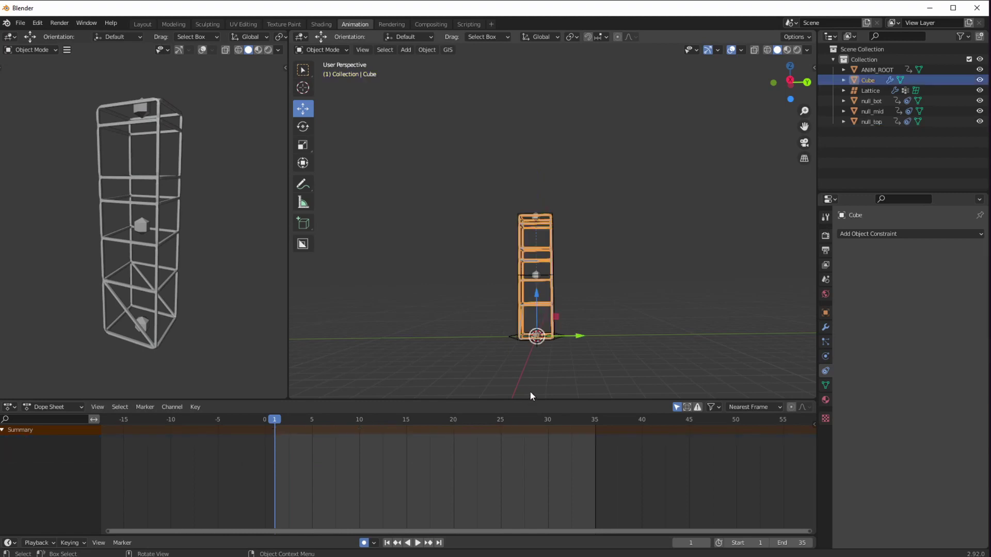
left_click(509, 341)
scroll(495, 366, "up", 3)
middle_click_drag(494, 365, 361, 377)
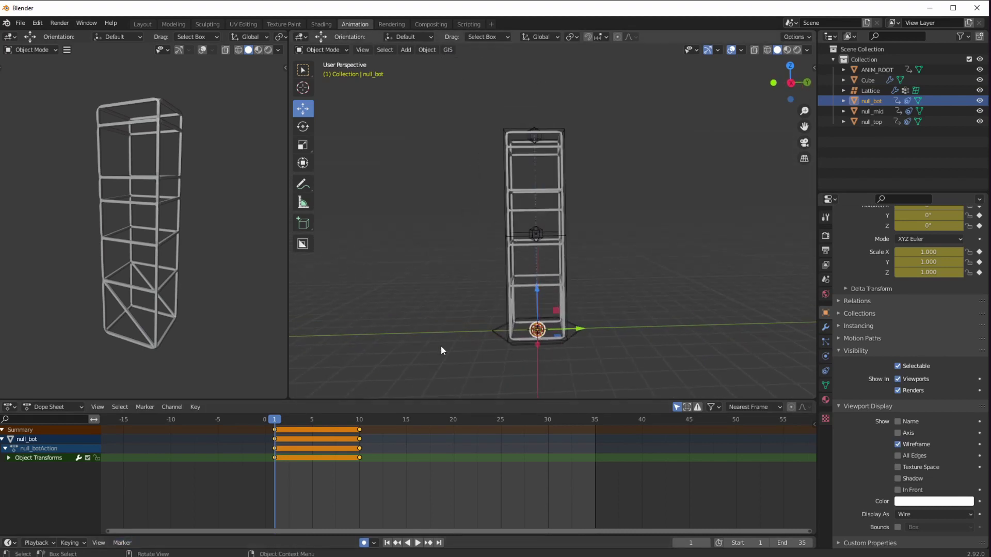
middle_click_drag(441, 346, 568, 237)
left_click(529, 230)
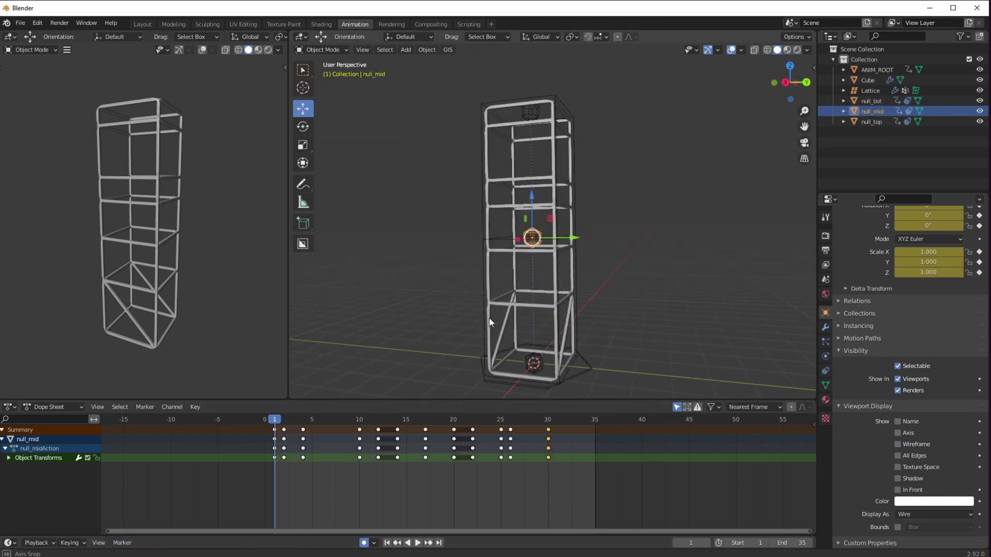
key("space")
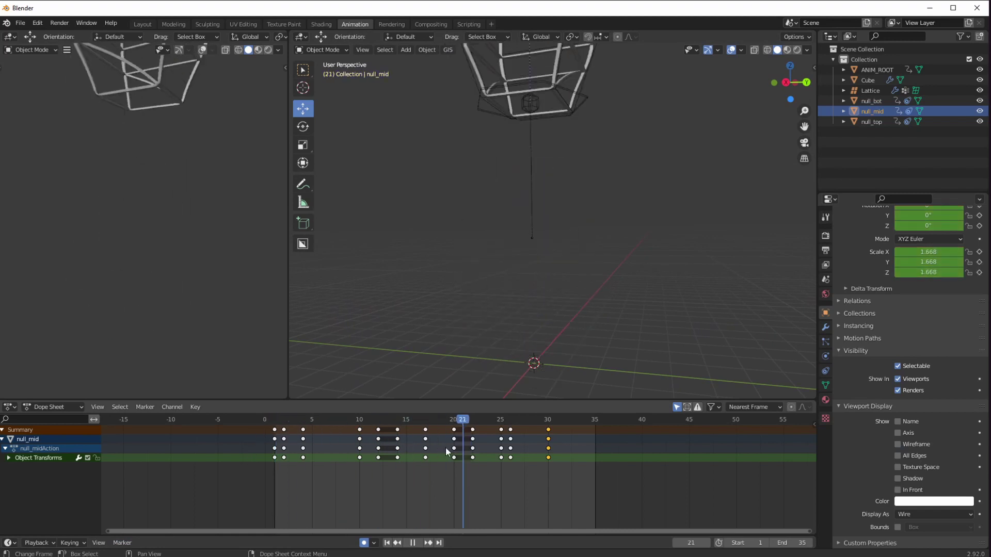
key("space")
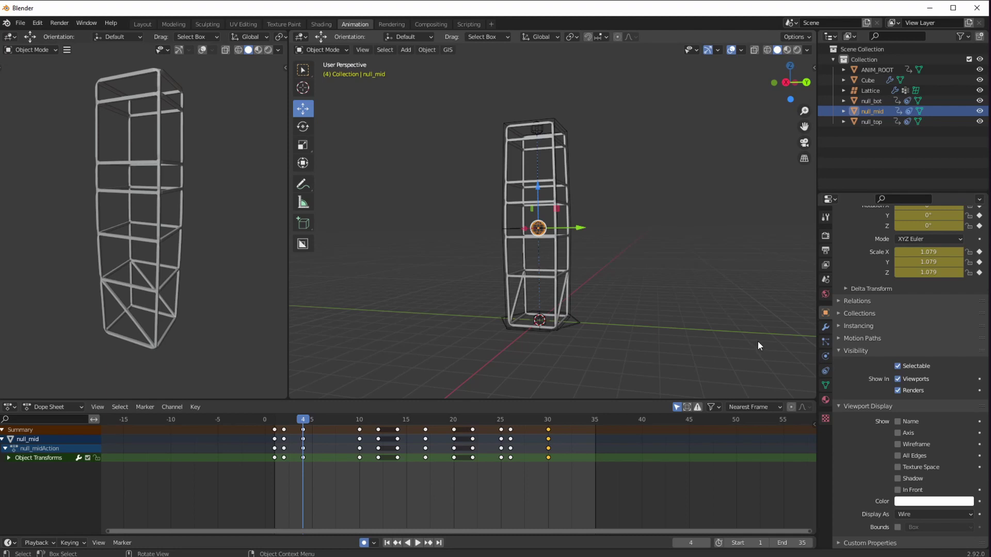
- Orbit and zoom in on the tower, then select the Lattice
middle_click_drag(537, 286, 506, 330)
scroll(507, 329, "up", 3)
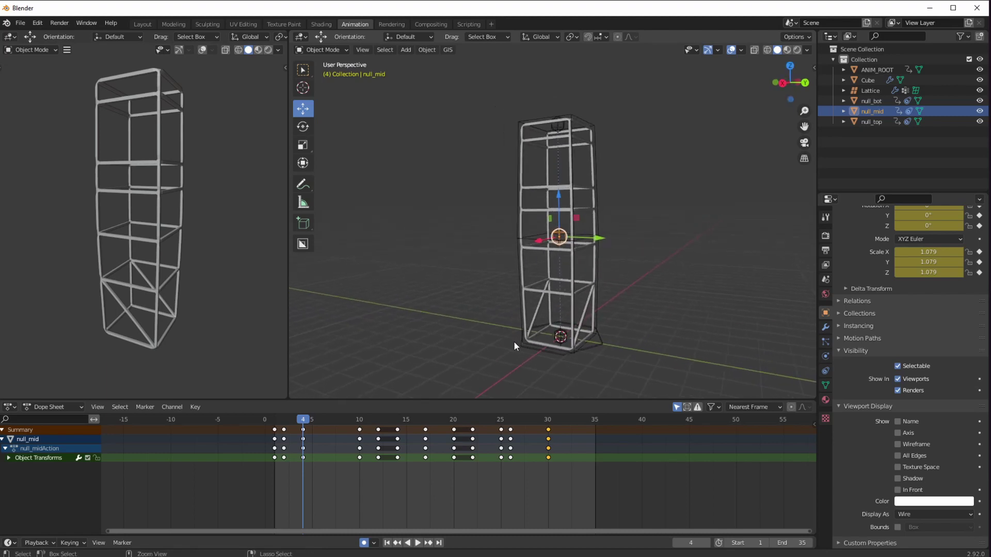
scroll(520, 323, "up", 1)
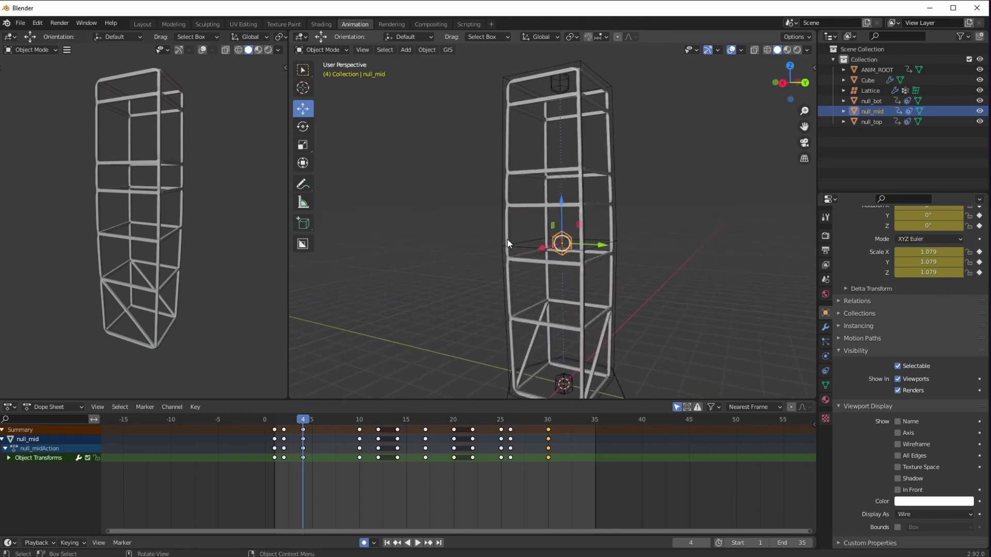
left_click(499, 242)
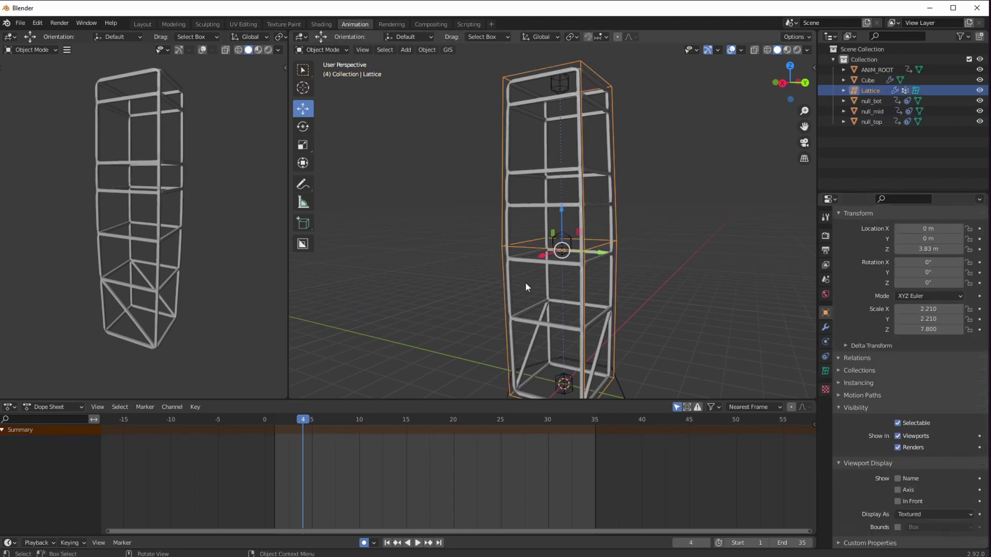
- Set the lattice's U, V and W interpolation to BSpline
scroll(525, 283, "down", 2)
key("space")
key("space")
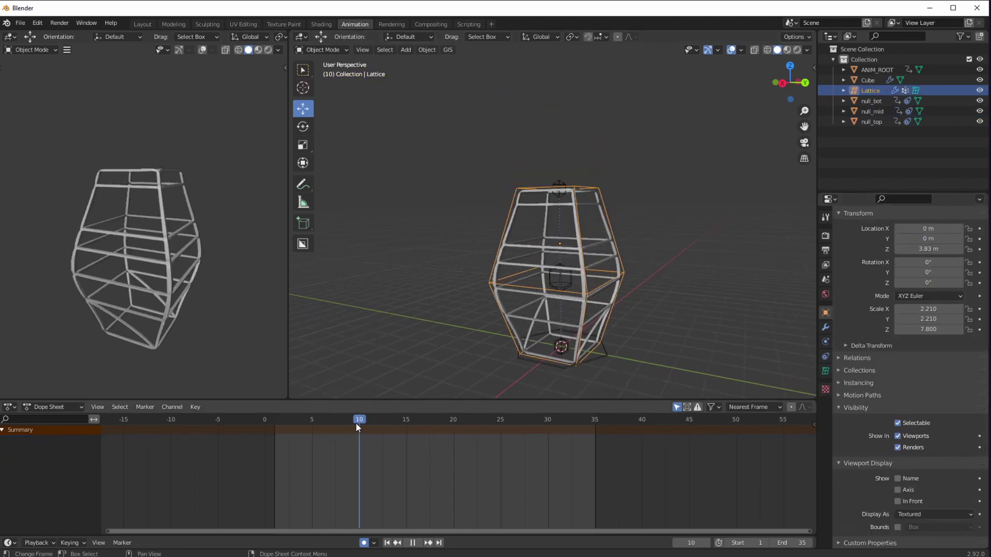
middle_click_drag(381, 394, 490, 312)
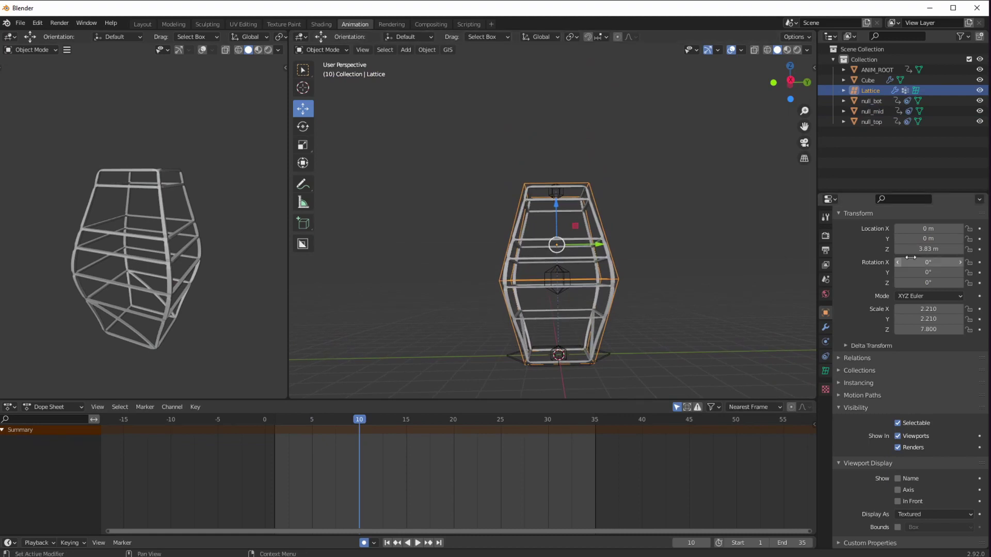
left_click(825, 370)
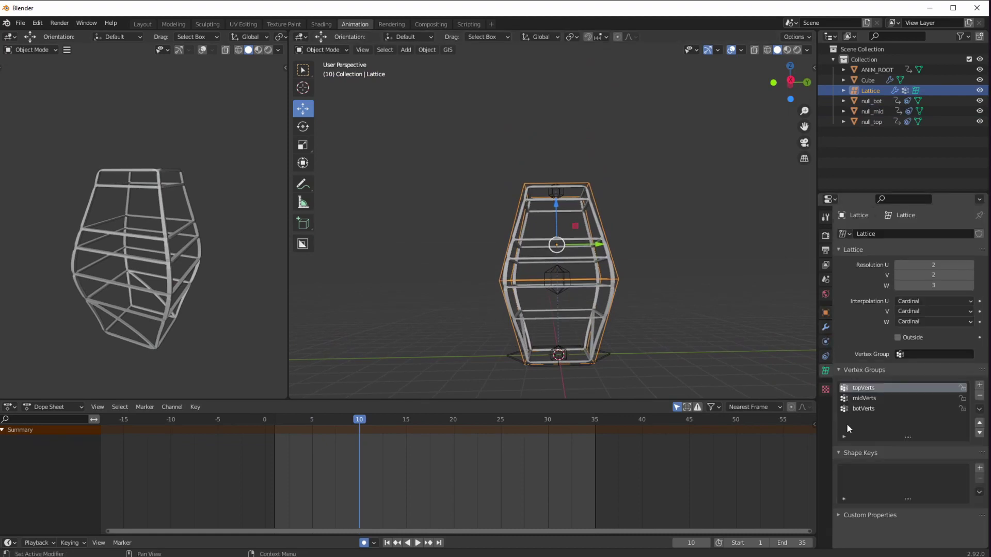
left_click(912, 302)
left_click(904, 351)
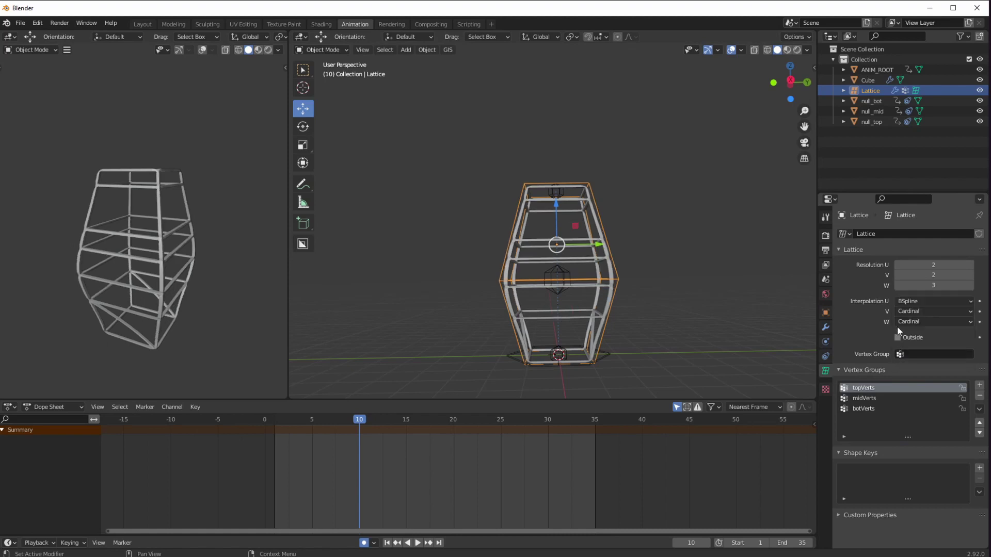
left_click(905, 312)
left_click(900, 360)
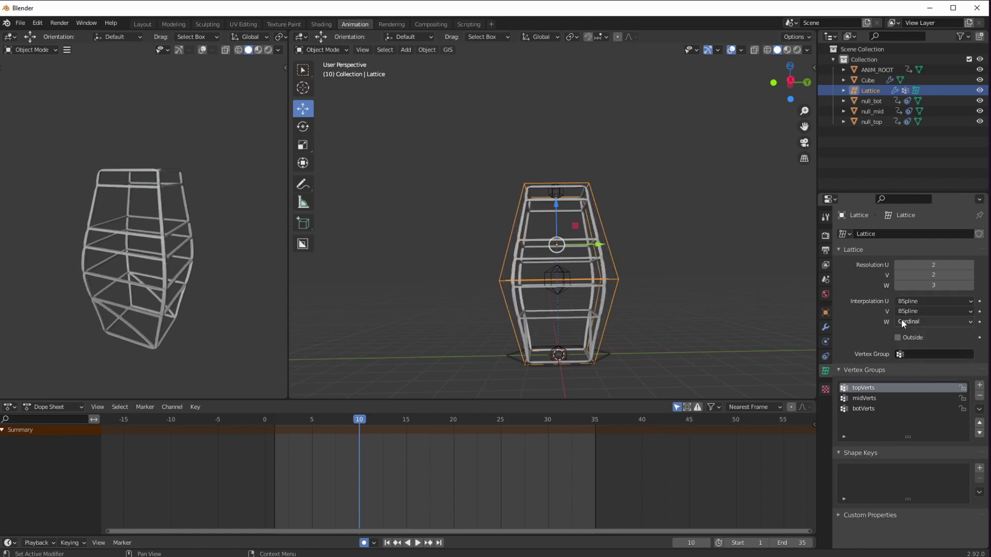
left_click(901, 320)
left_click(902, 370)
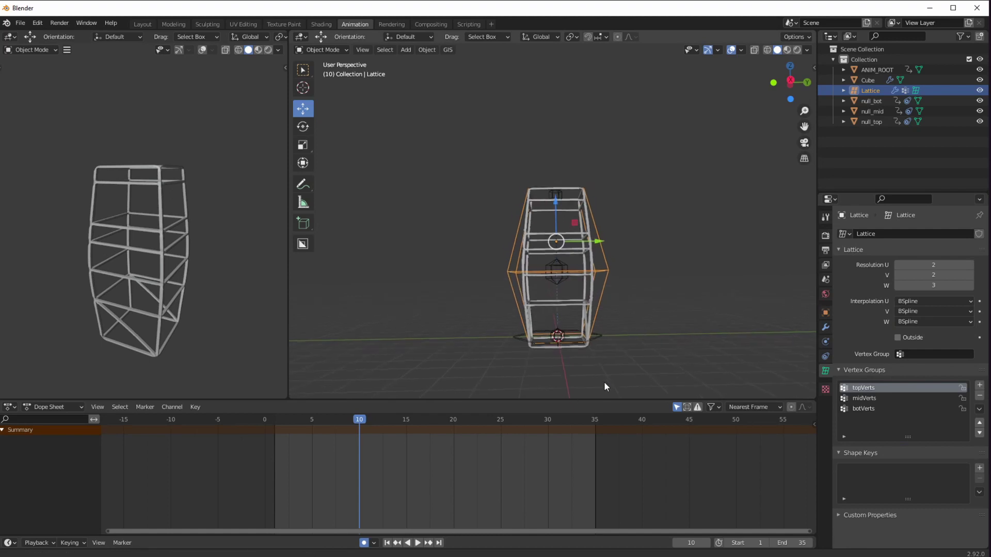
- Play the animation from frame 2 to preview the smoother bending
left_click(285, 421)
key("space")
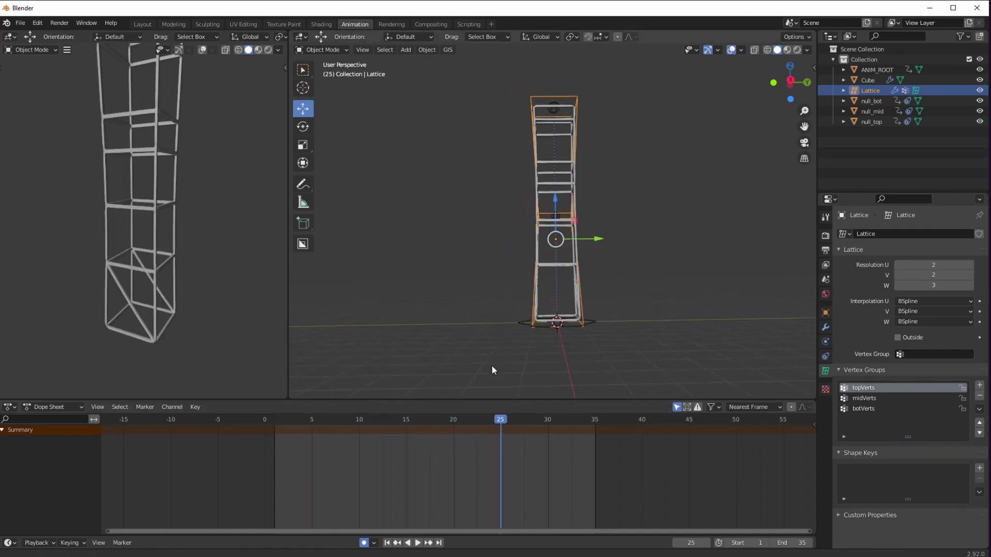
left_click_drag(494, 419, 279, 419)
- Stop playback and switch the lattice's U, V and W interpolation to Linear
key("Escape")
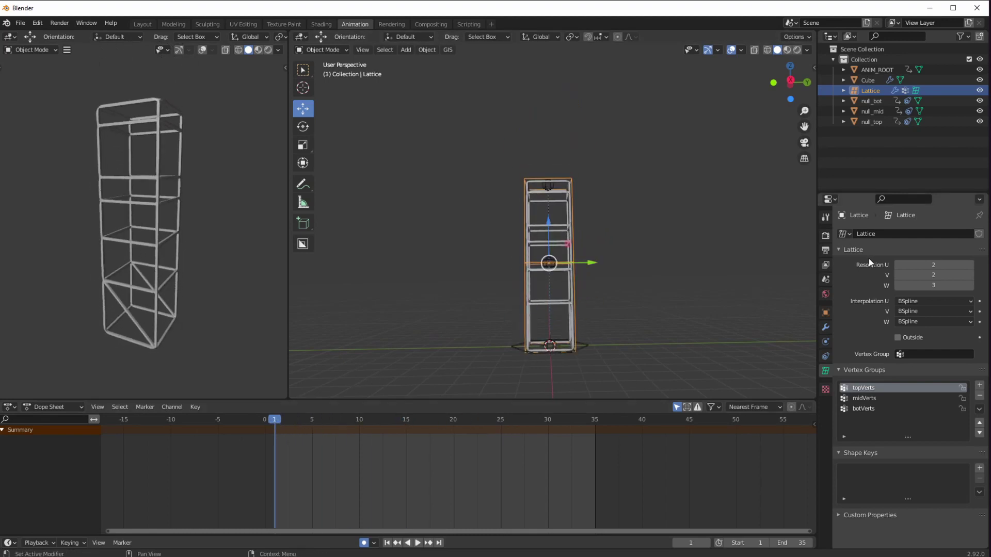
left_click(909, 302)
left_click(903, 316)
left_click(902, 316)
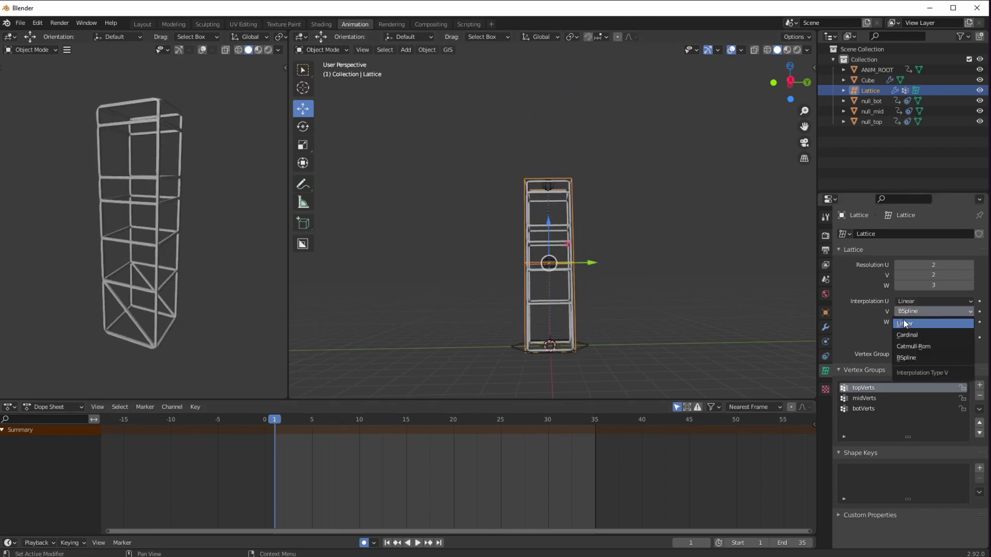
left_click(903, 324)
left_click(903, 321)
left_click(905, 333)
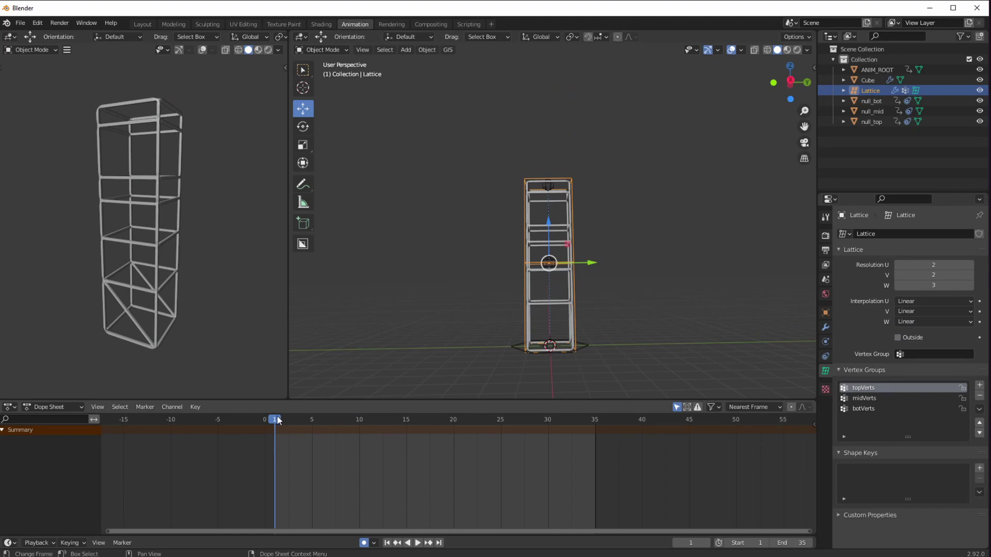
- Play the animation, then scrub to frame 18 to compare the deformation
key("space")
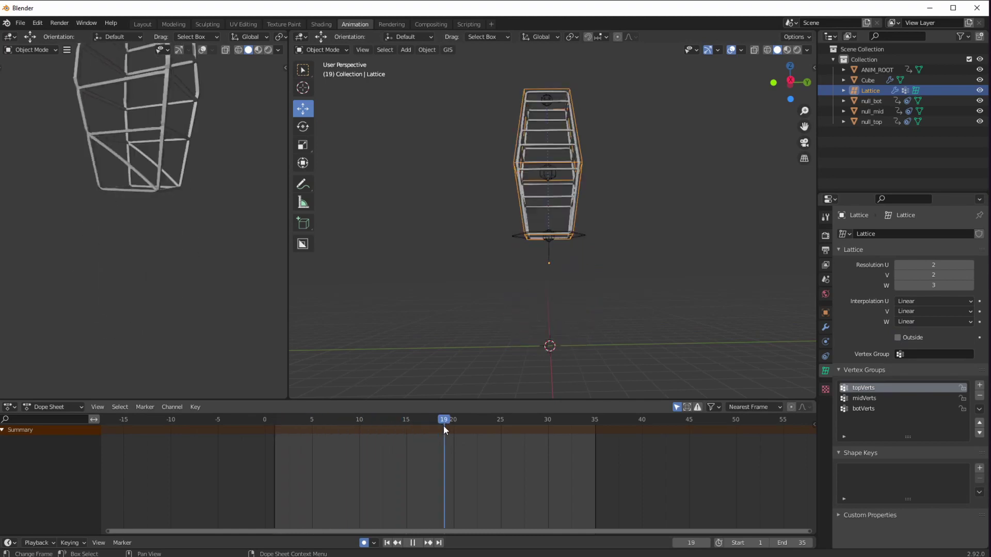
key("space")
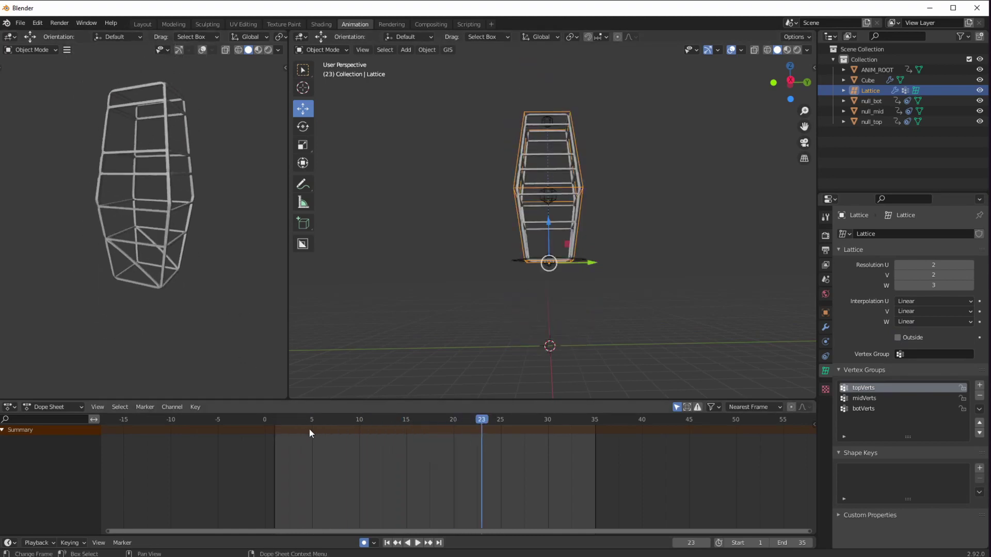
left_click_drag(299, 420, 436, 426)
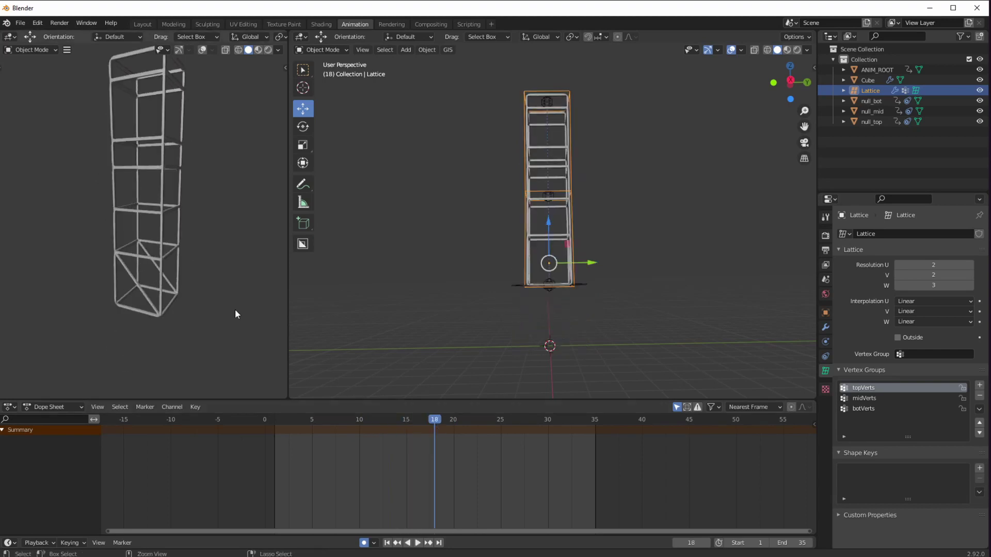
scroll(454, 342, "down", 1)
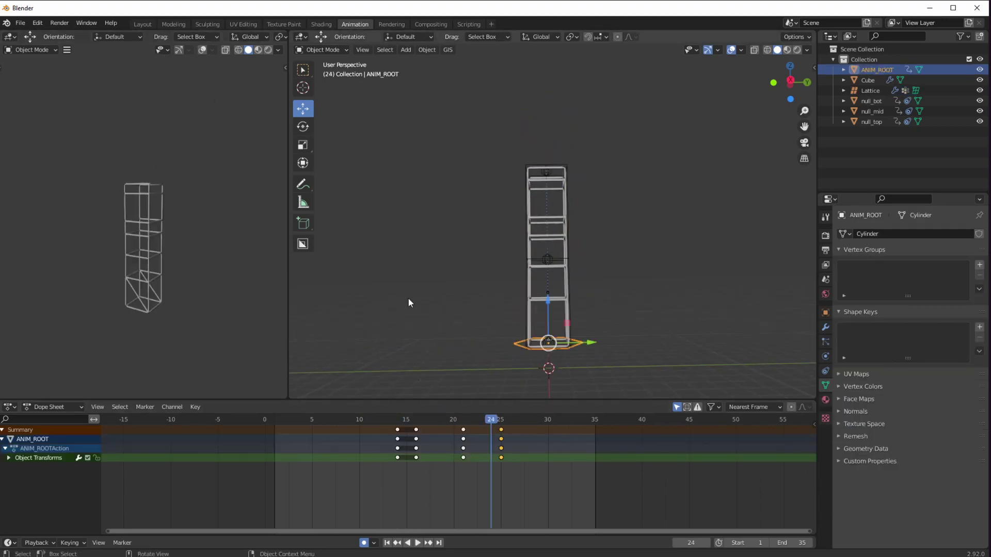
- Switch to the Modeling workspace, deselect the tower's base faces, and return ANIM_ROOT to Object Mode
scroll(410, 301, "up", 4)
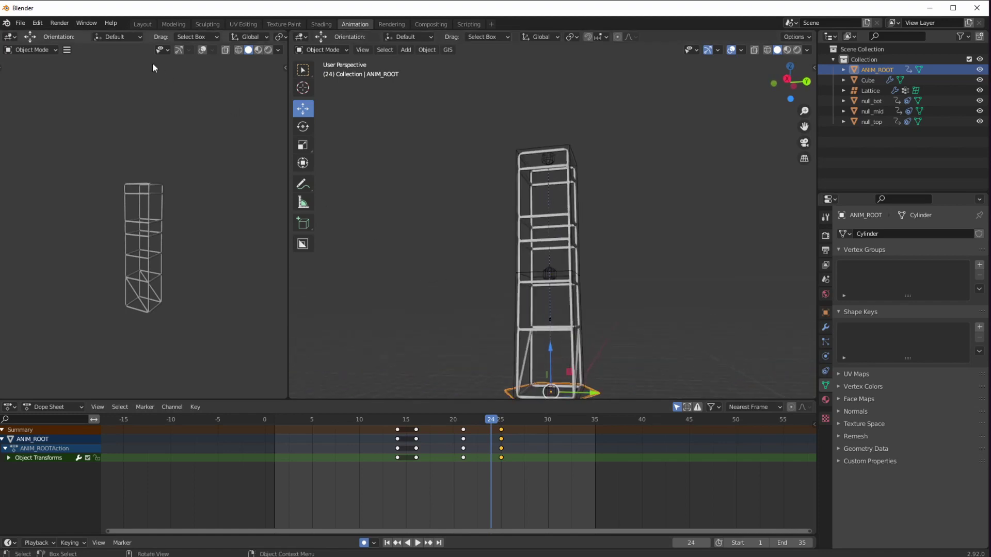
left_click(172, 24)
middle_click_drag(325, 261, 285, 345)
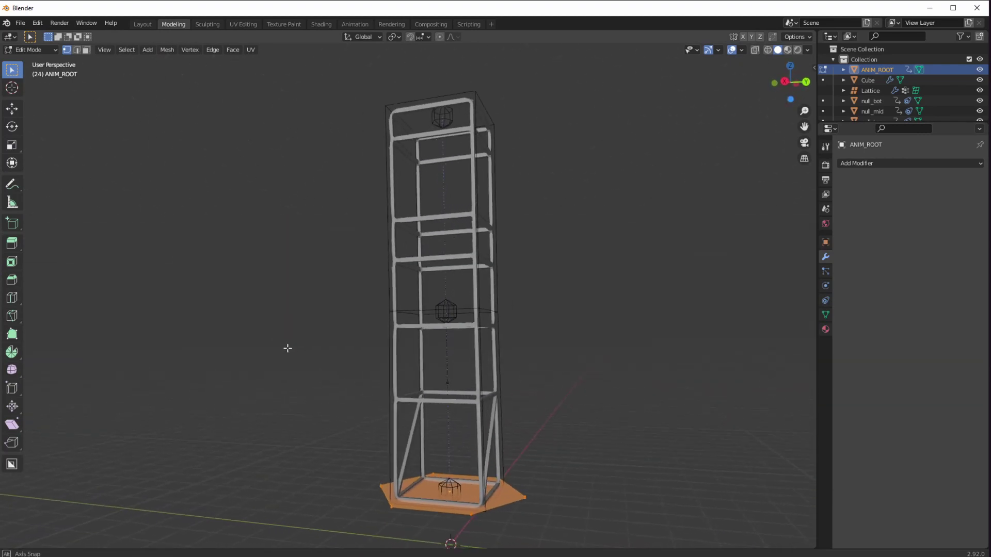
left_click(285, 351)
left_click(39, 49)
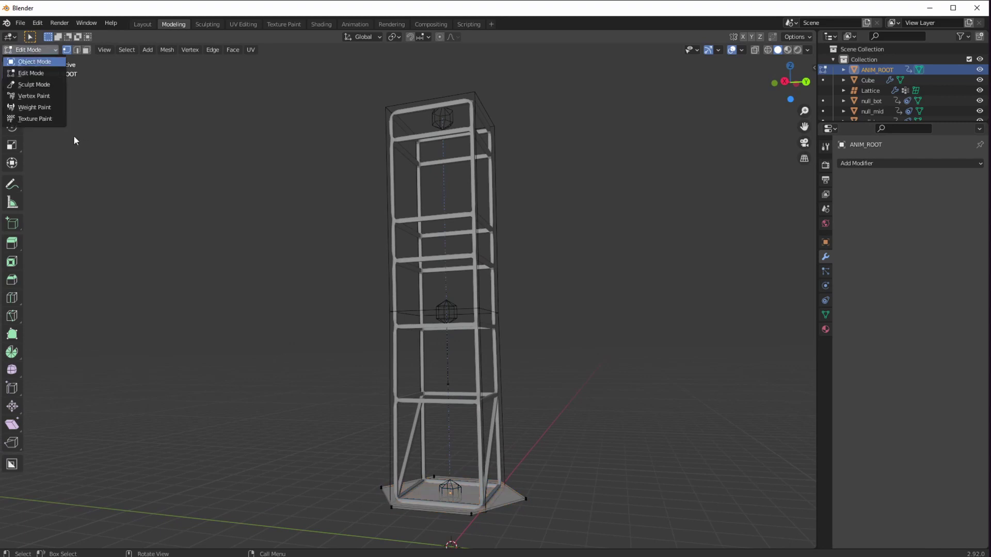
key("Tab")
middle_click_drag(230, 295, 253, 321)
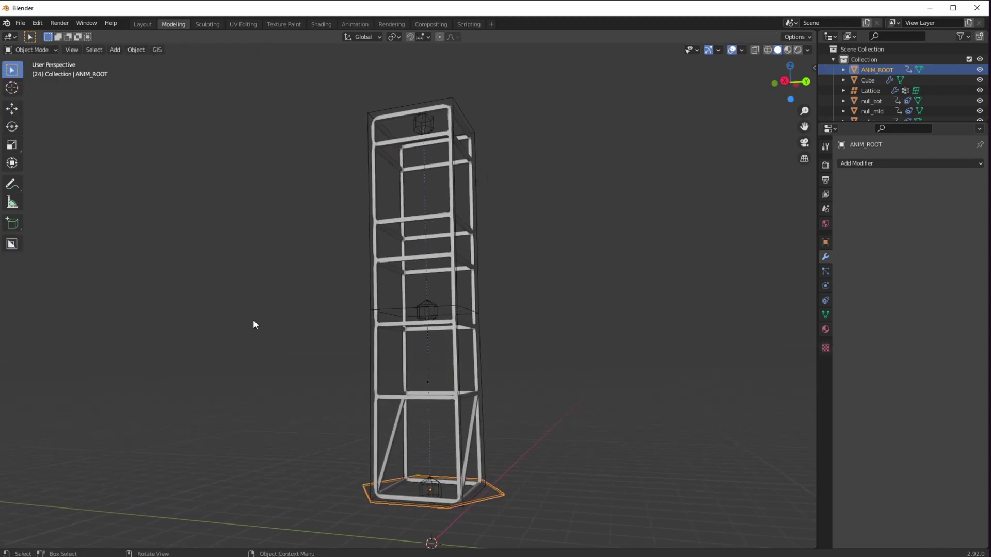